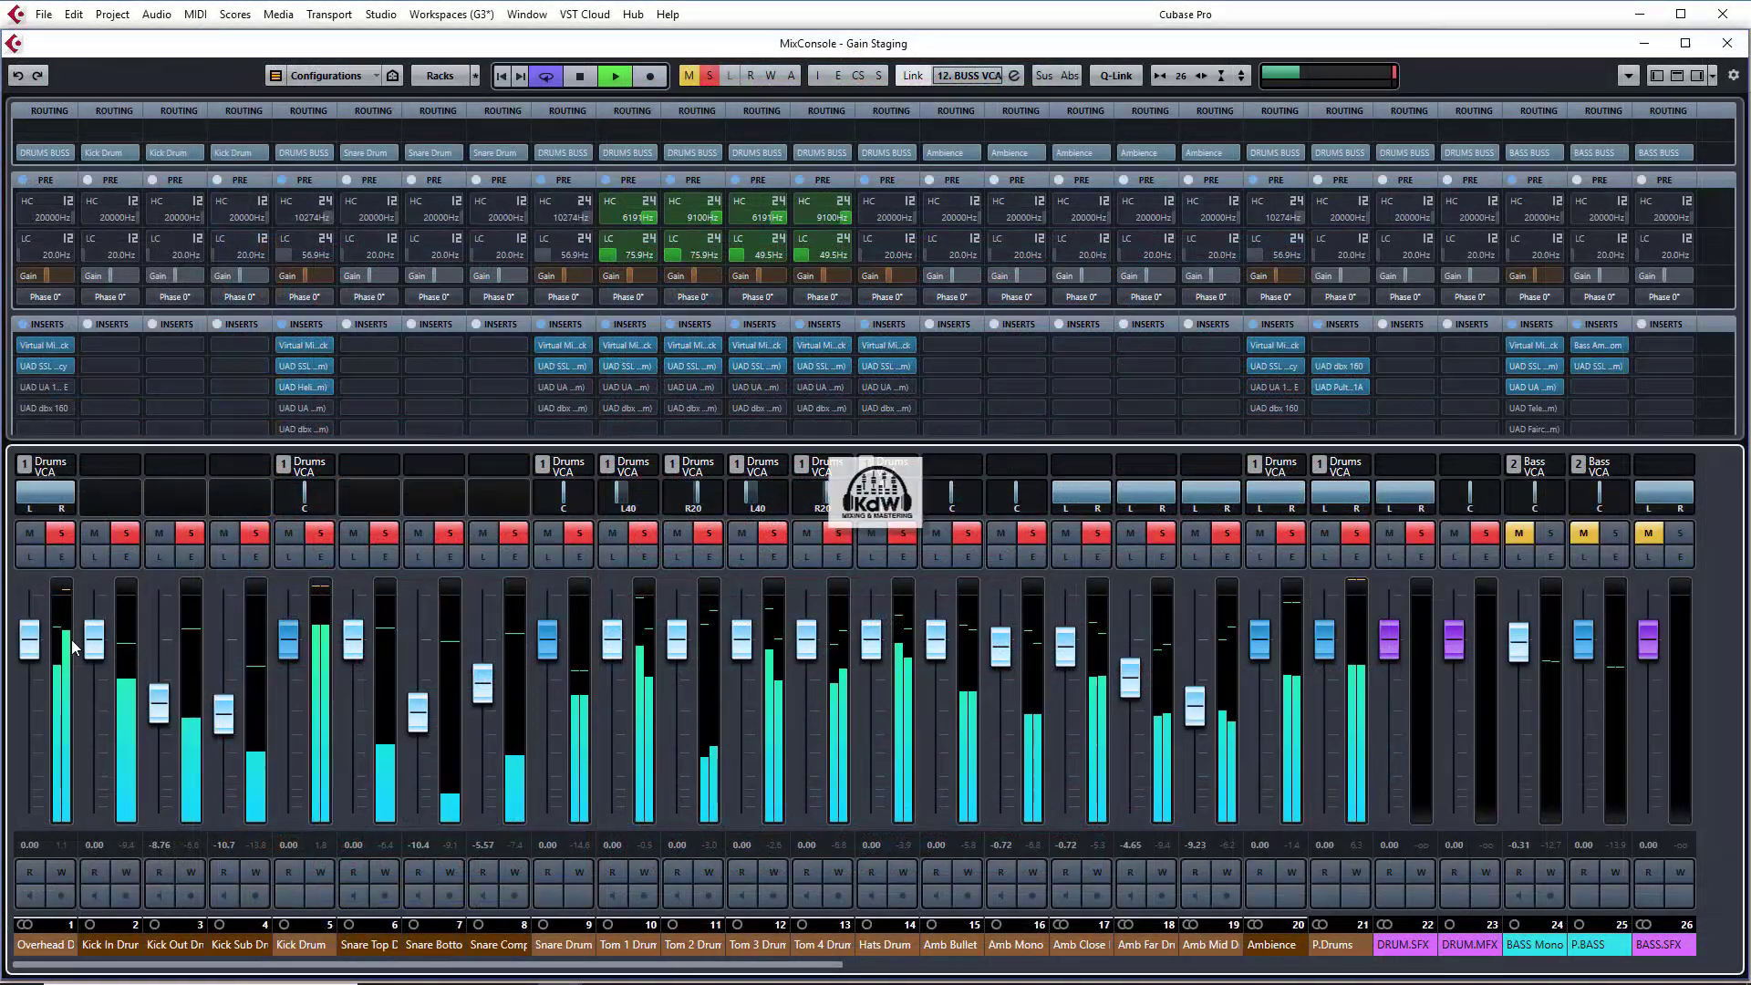
Open the Ozone 8 insert on Song 11, showing flat Equalizer, Dynamics and Maximizer modules
left_click_drag(30, 638, 30, 729)
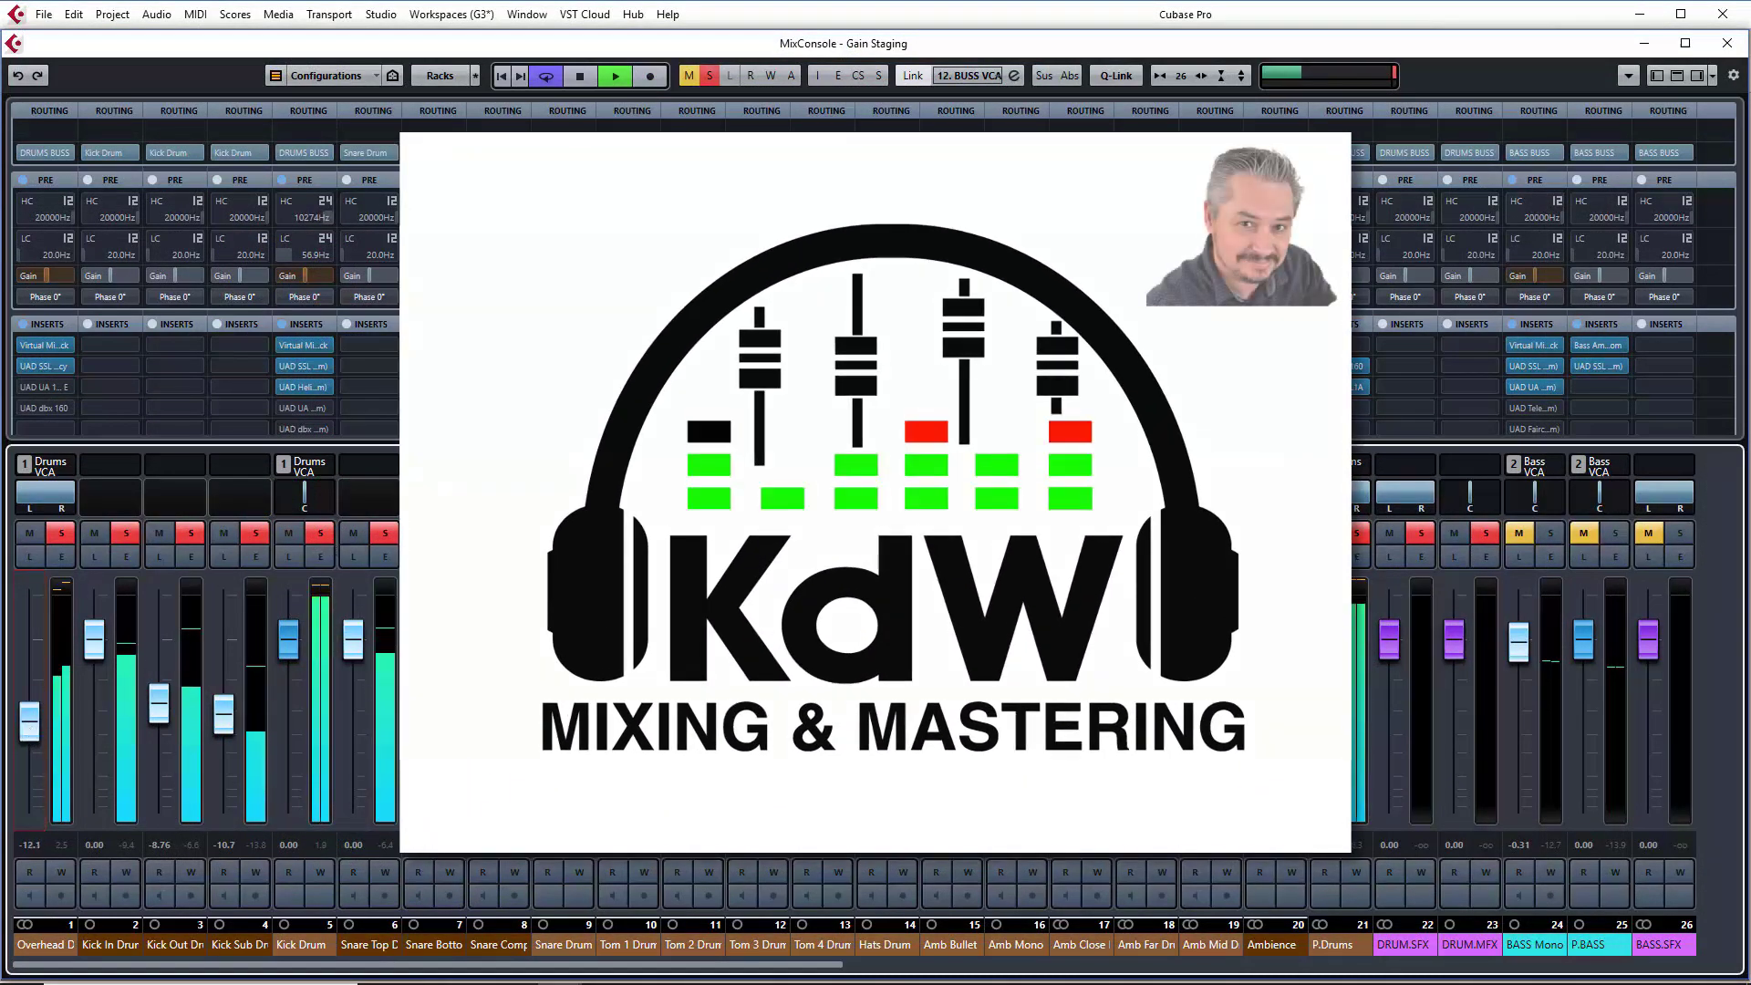
left_click(352, 533)
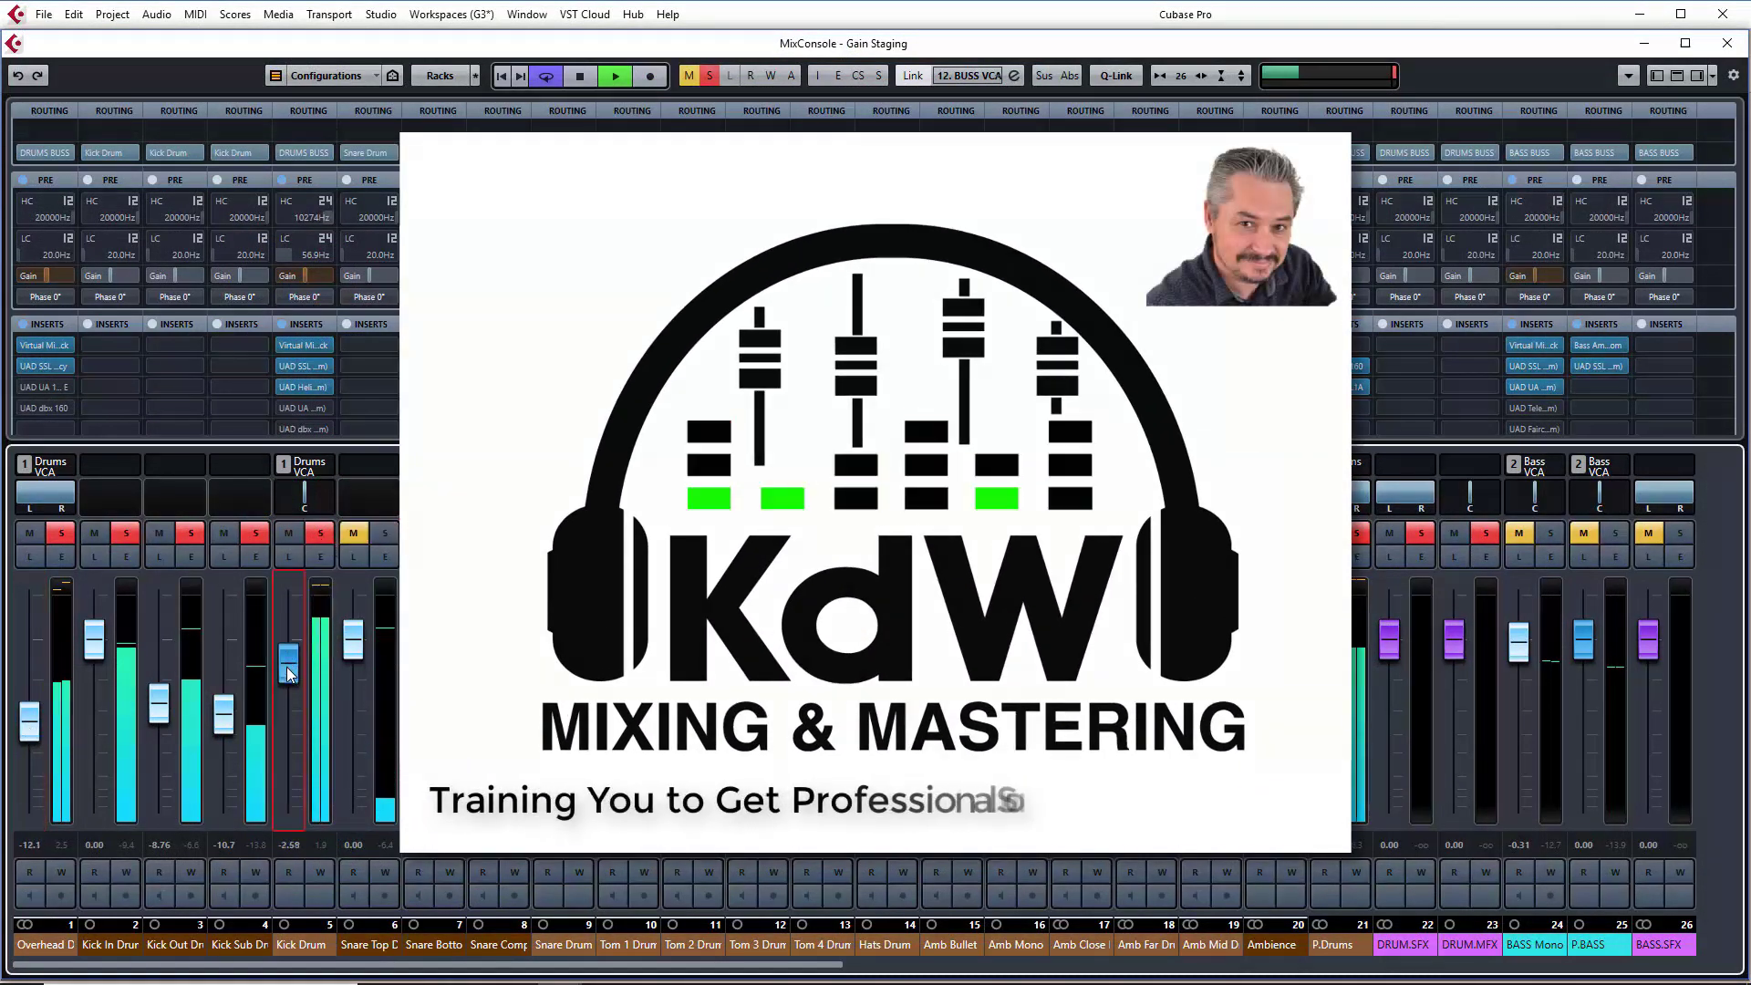
left_click_drag(288, 650, 288, 675)
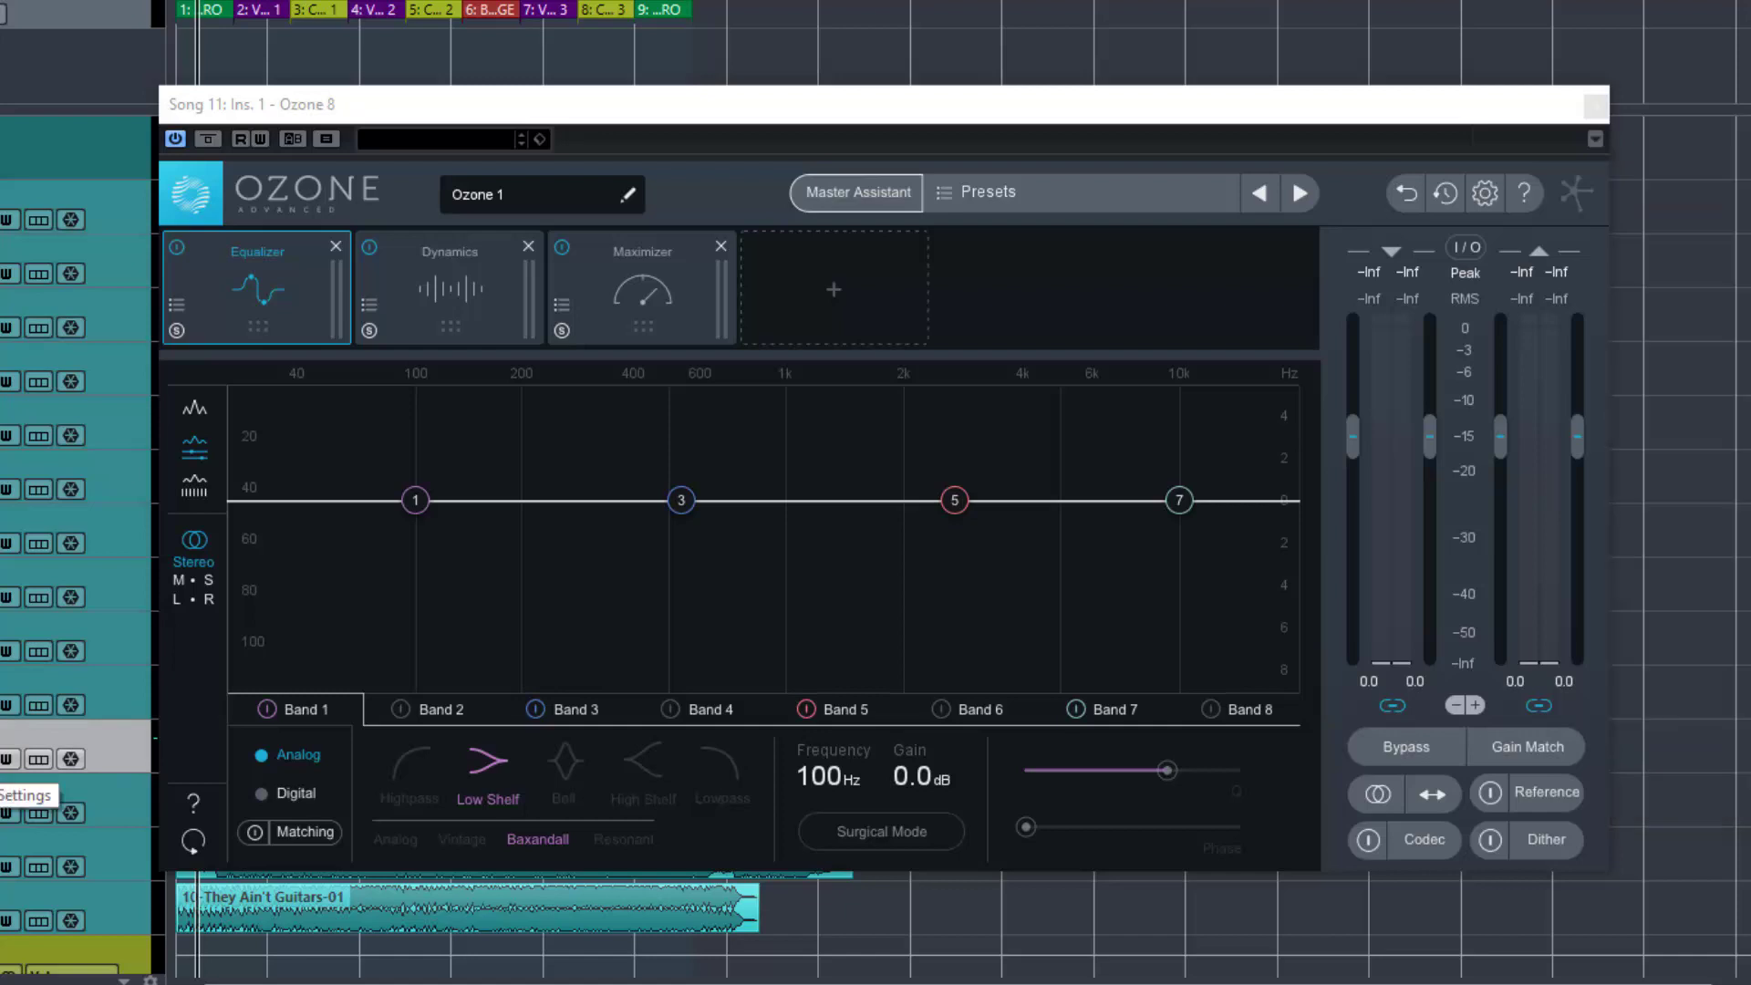
Insert Ozone 8 Equalizer into Song 11's second insert slot via an 'ozo' search
left_click(5, 761)
left_click(791, 348)
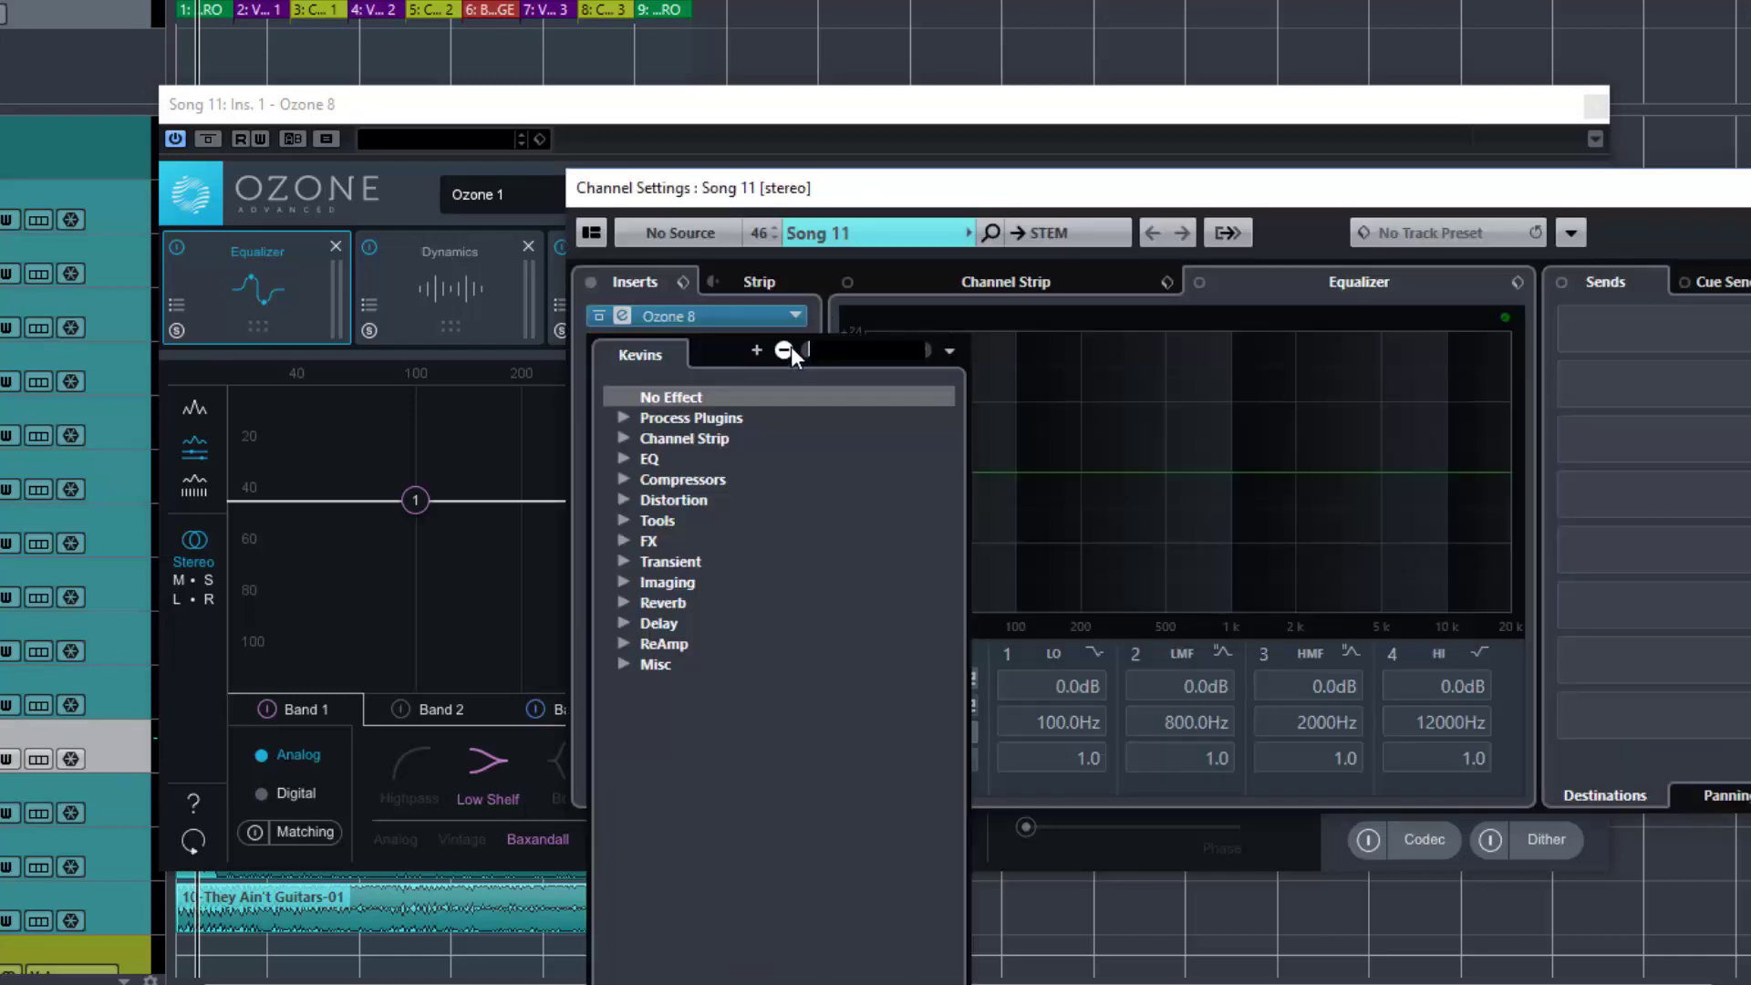
type("ozone")
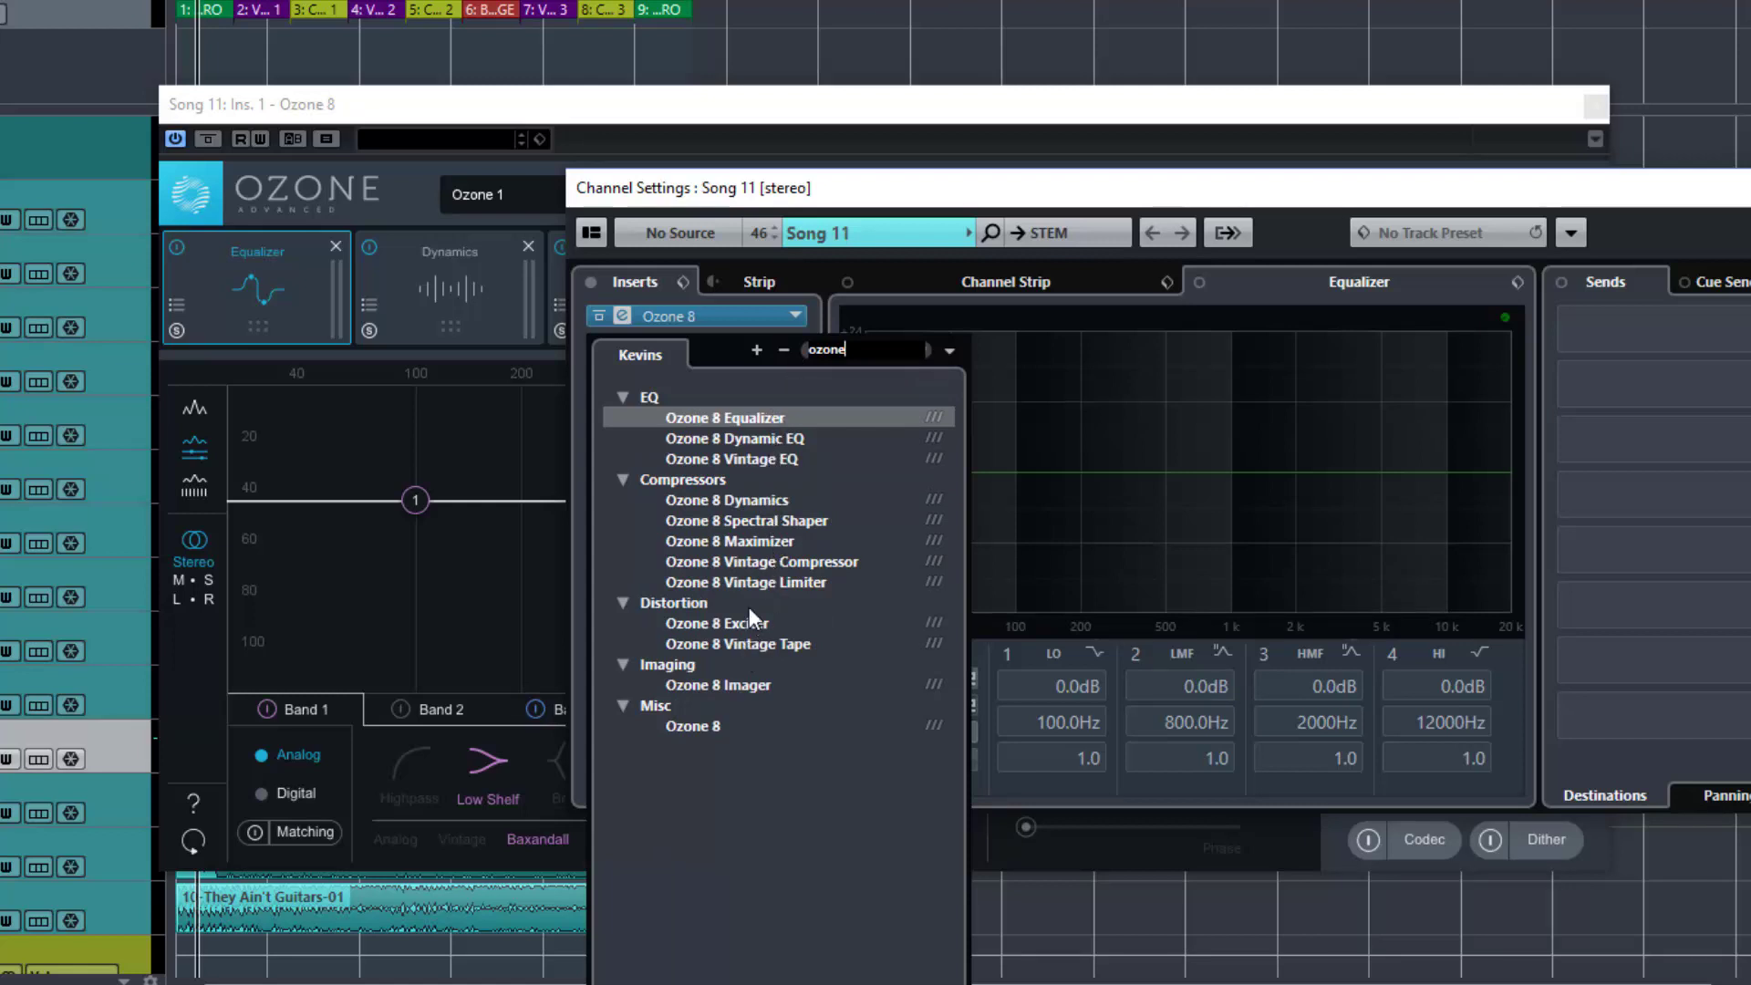
left_click(753, 418)
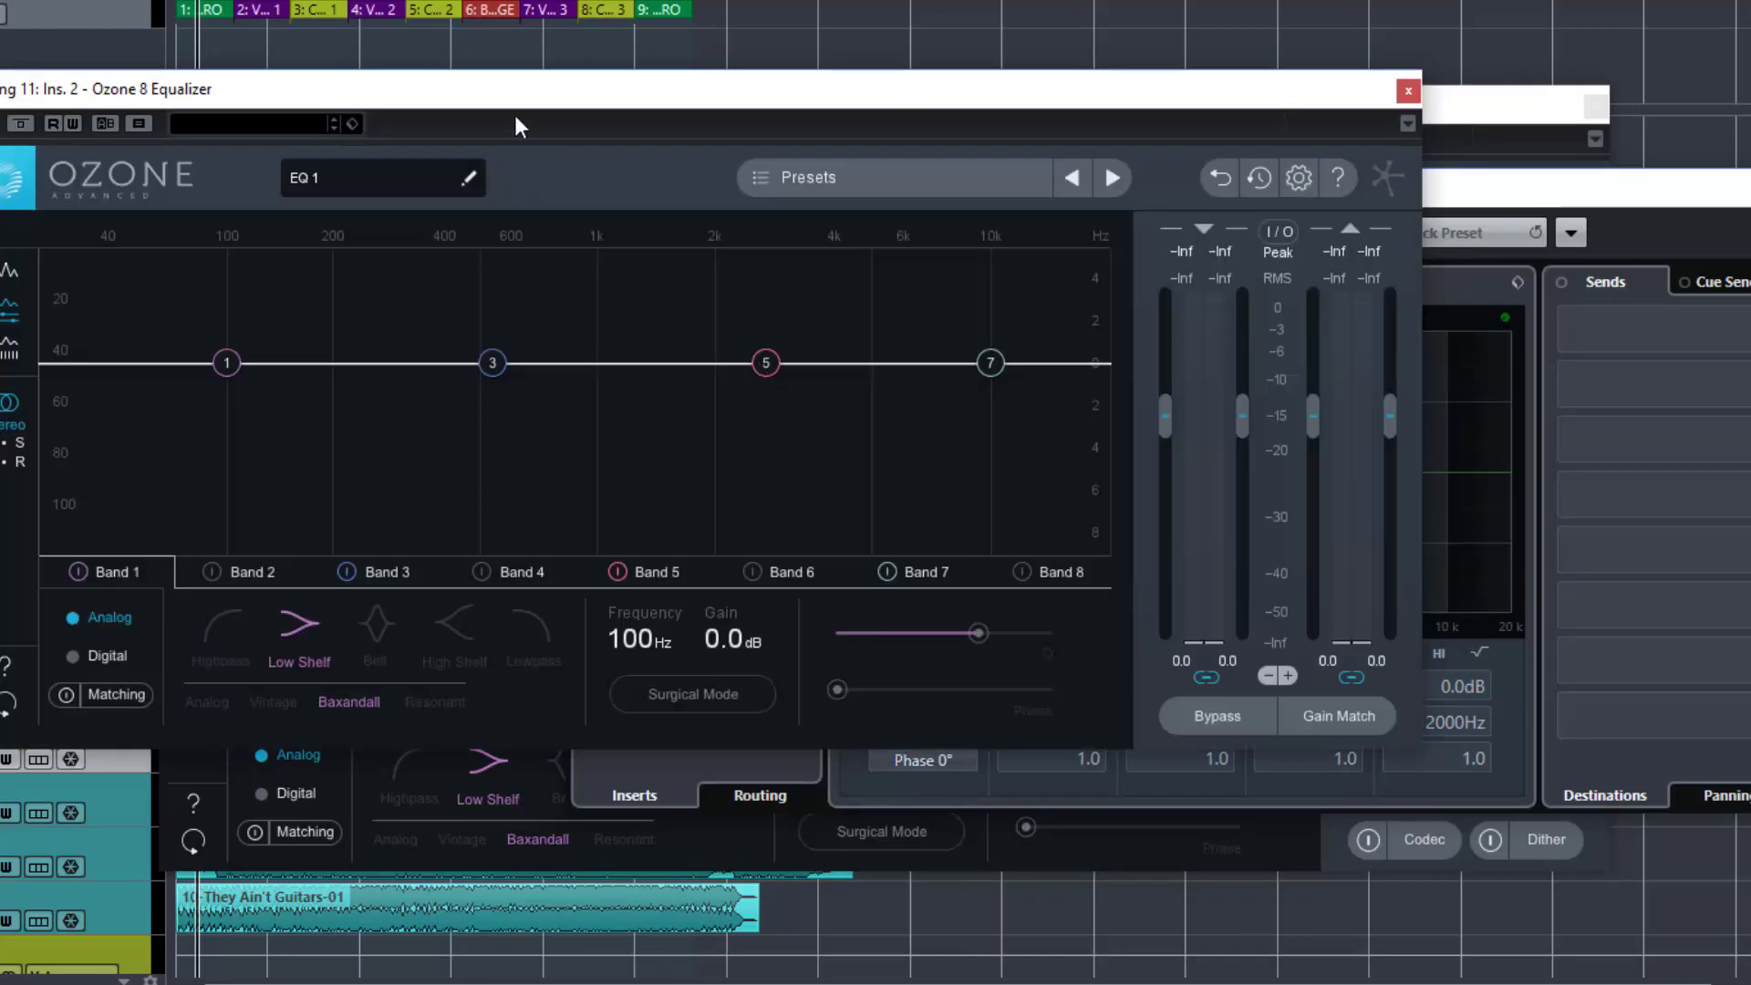
Close the Ozone 8 Equalizer window and bring the main Ozone 8 window back to the front
left_click_drag(495, 98, 570, 40)
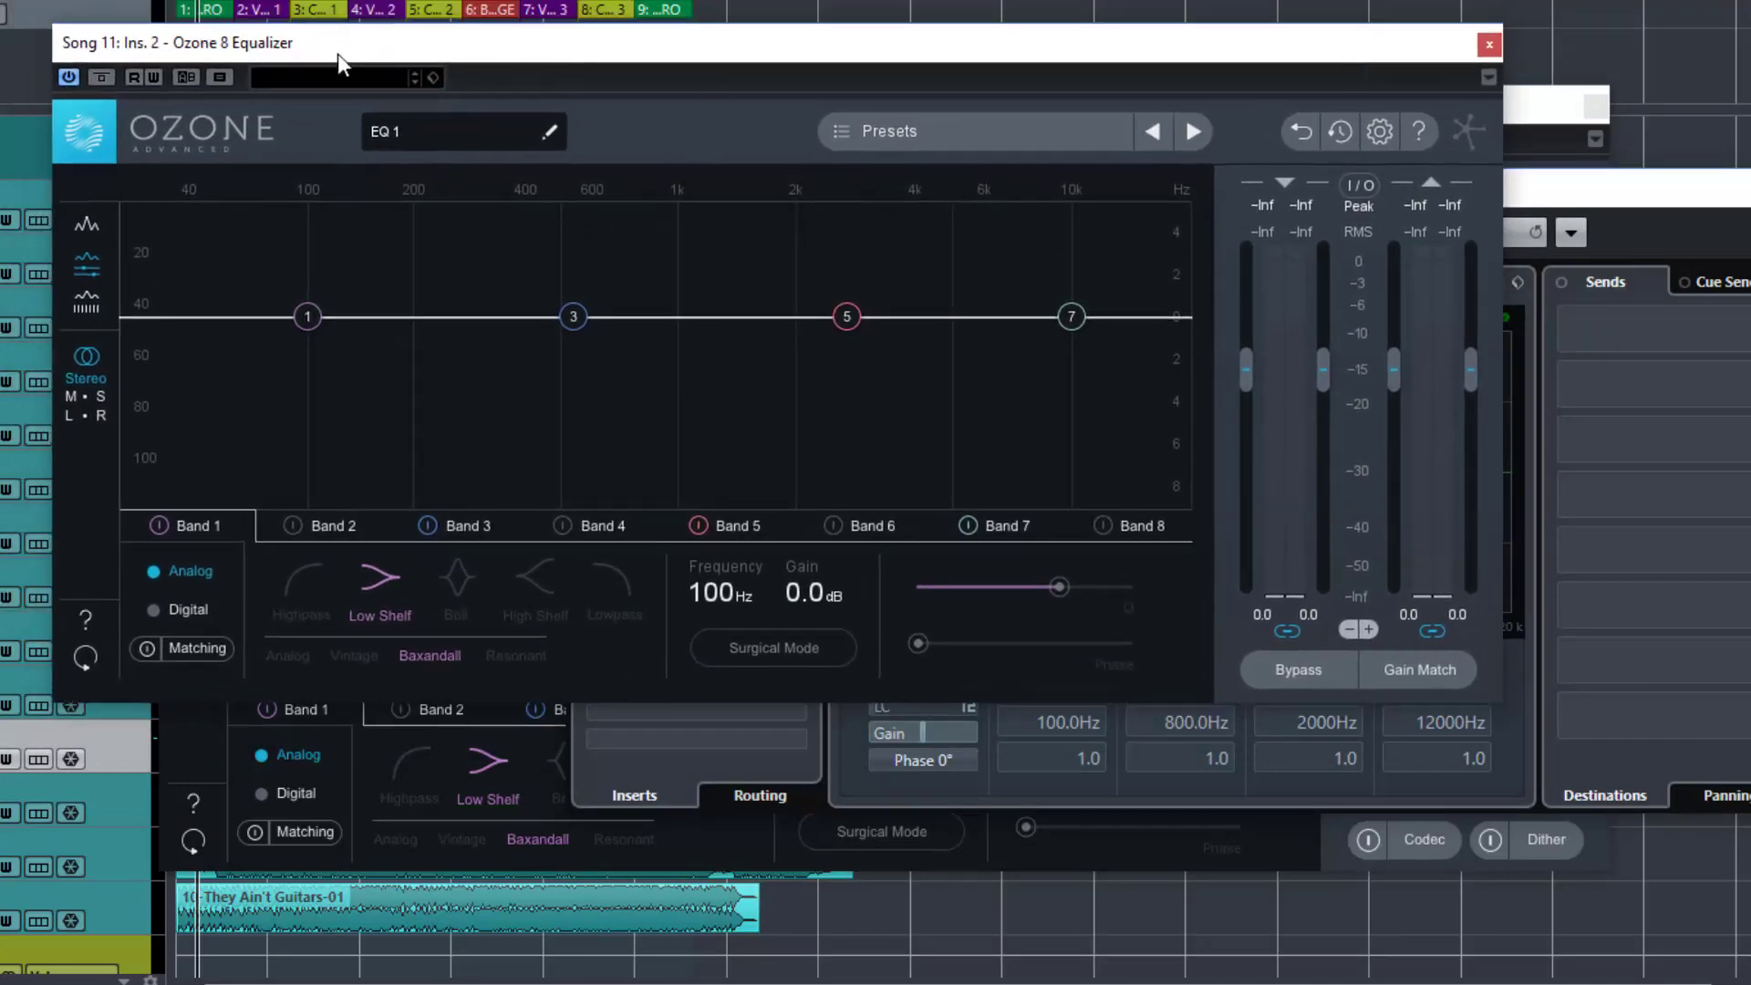
left_click(1488, 44)
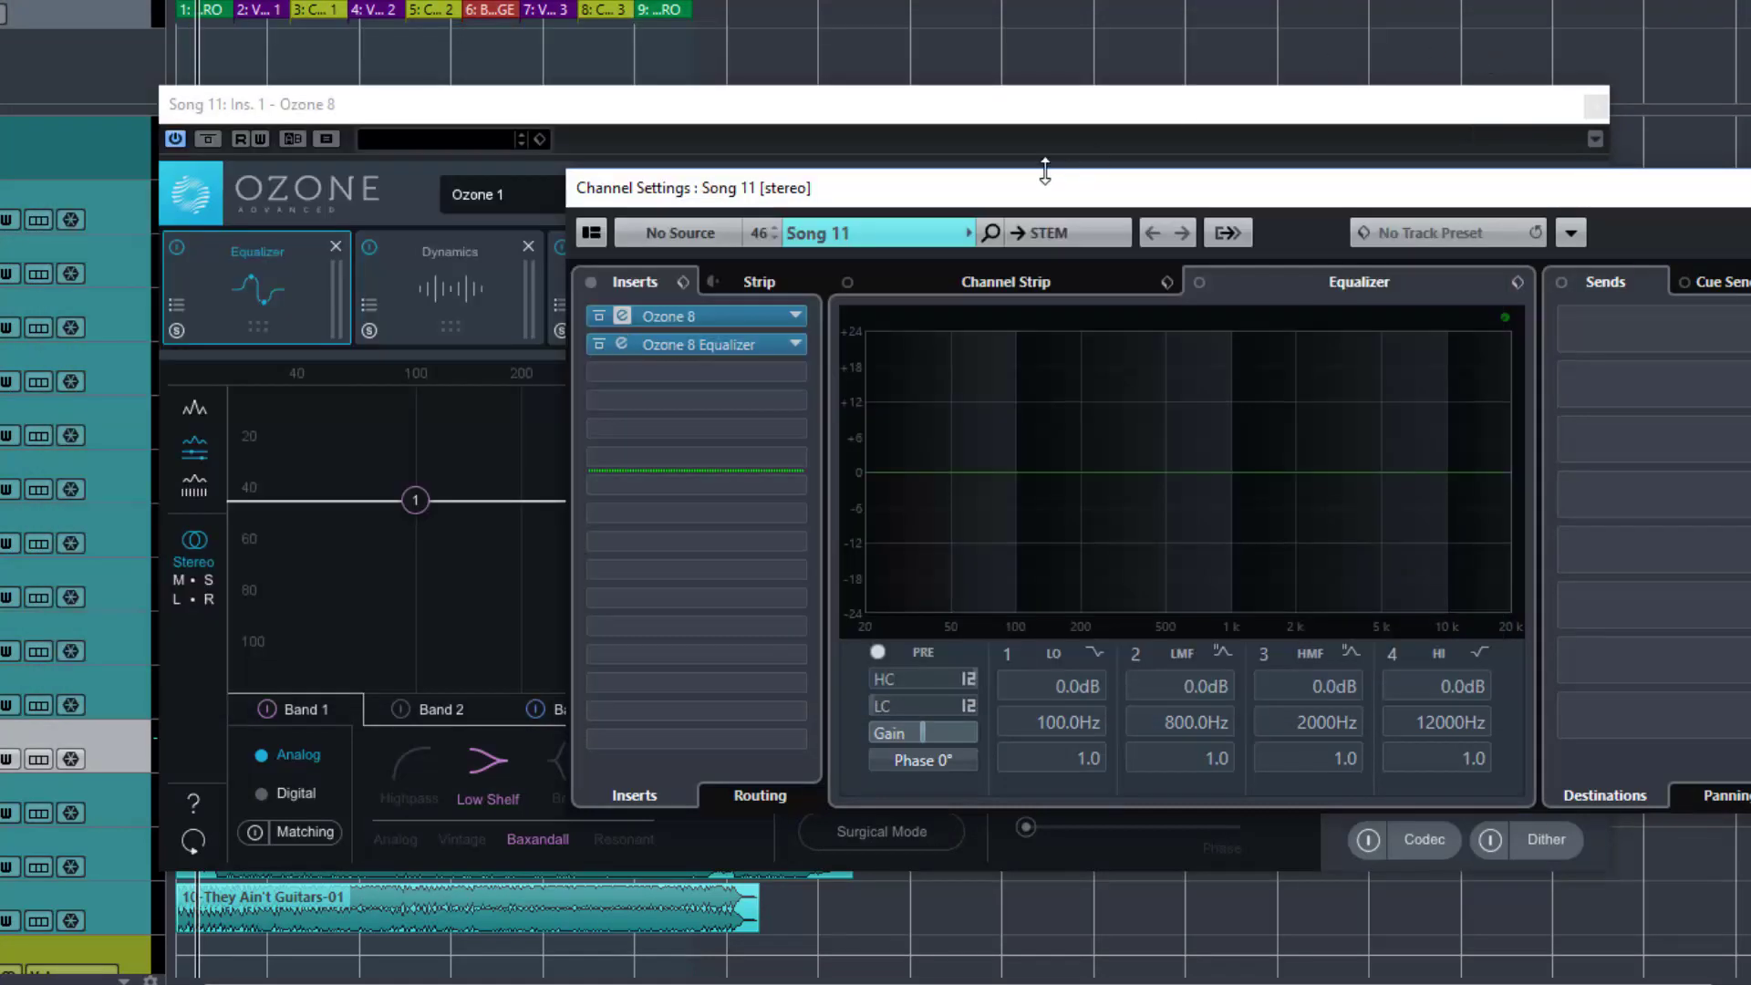
left_click(1064, 123)
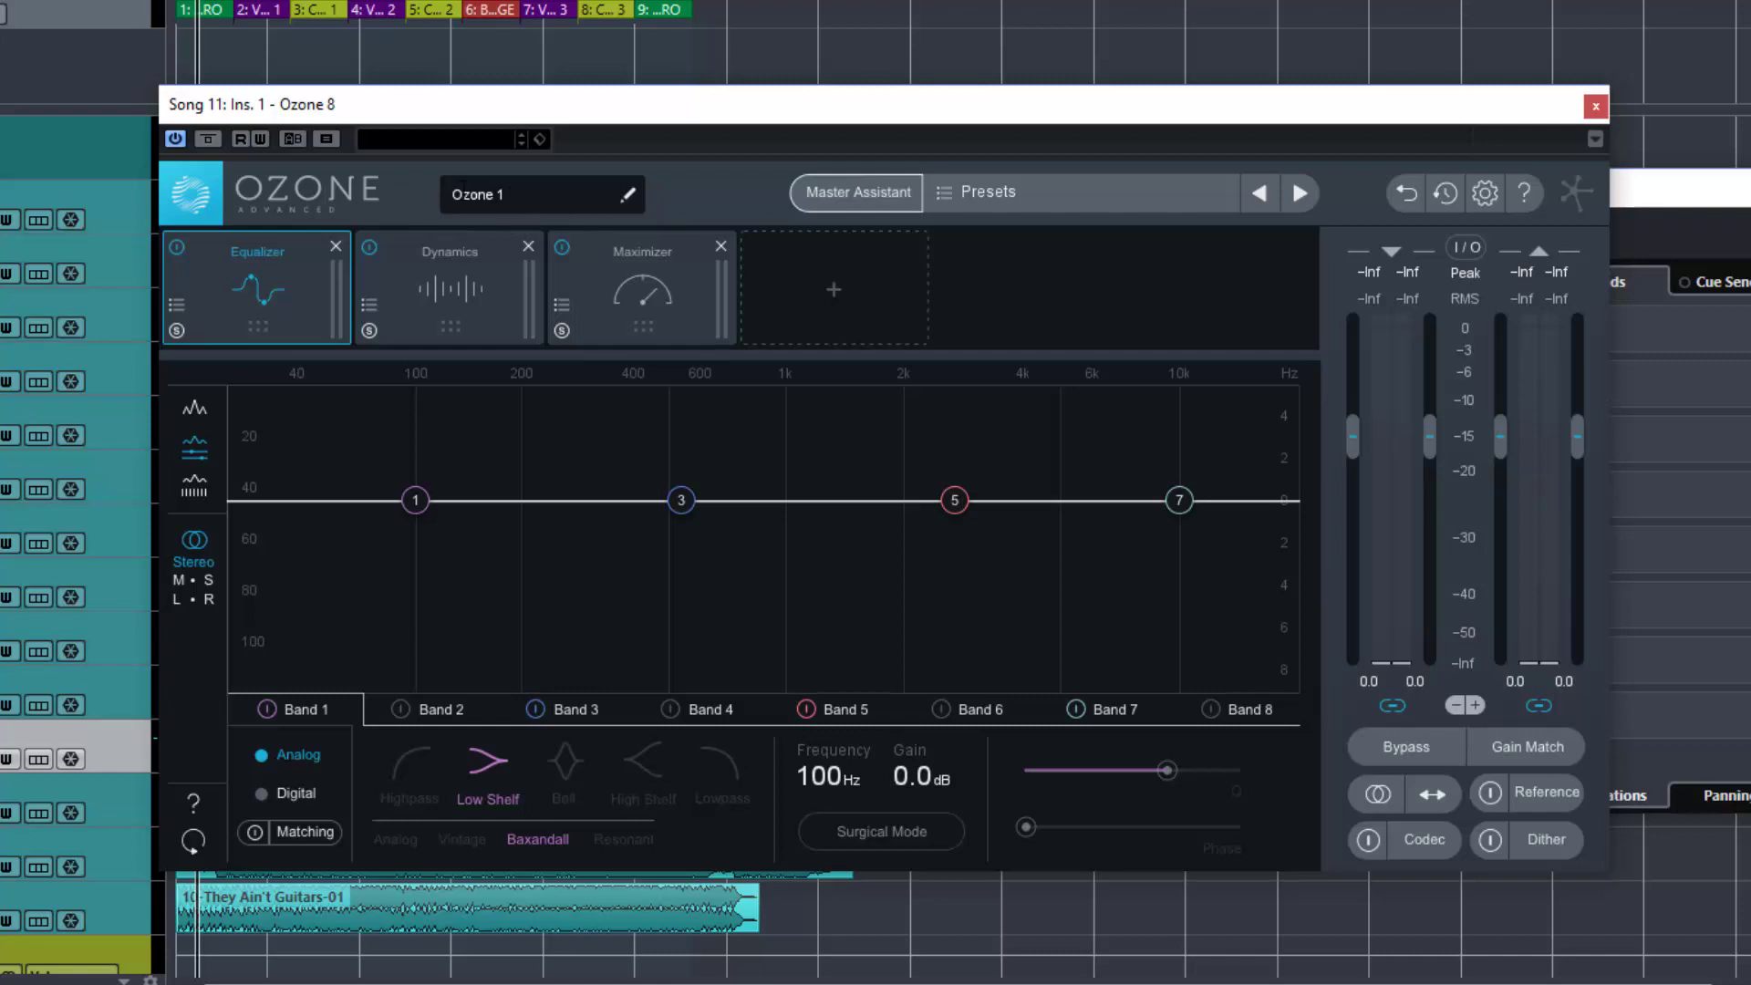
left_click(528, 194)
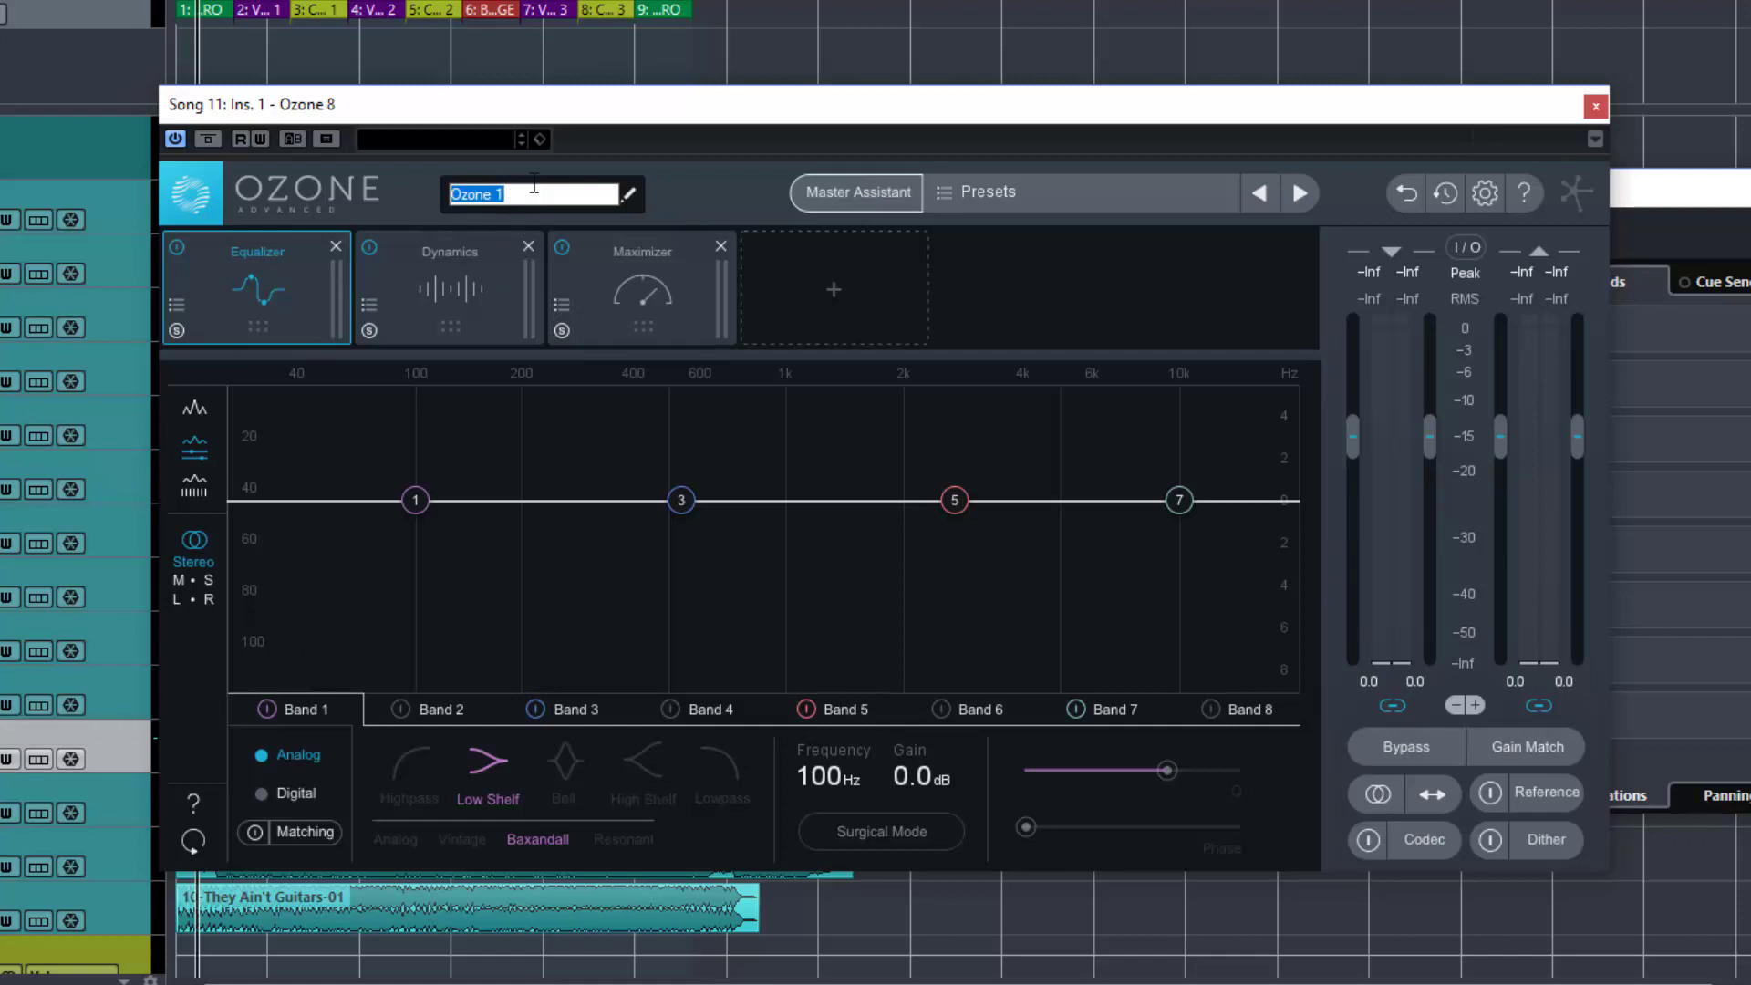
left_click(666, 168)
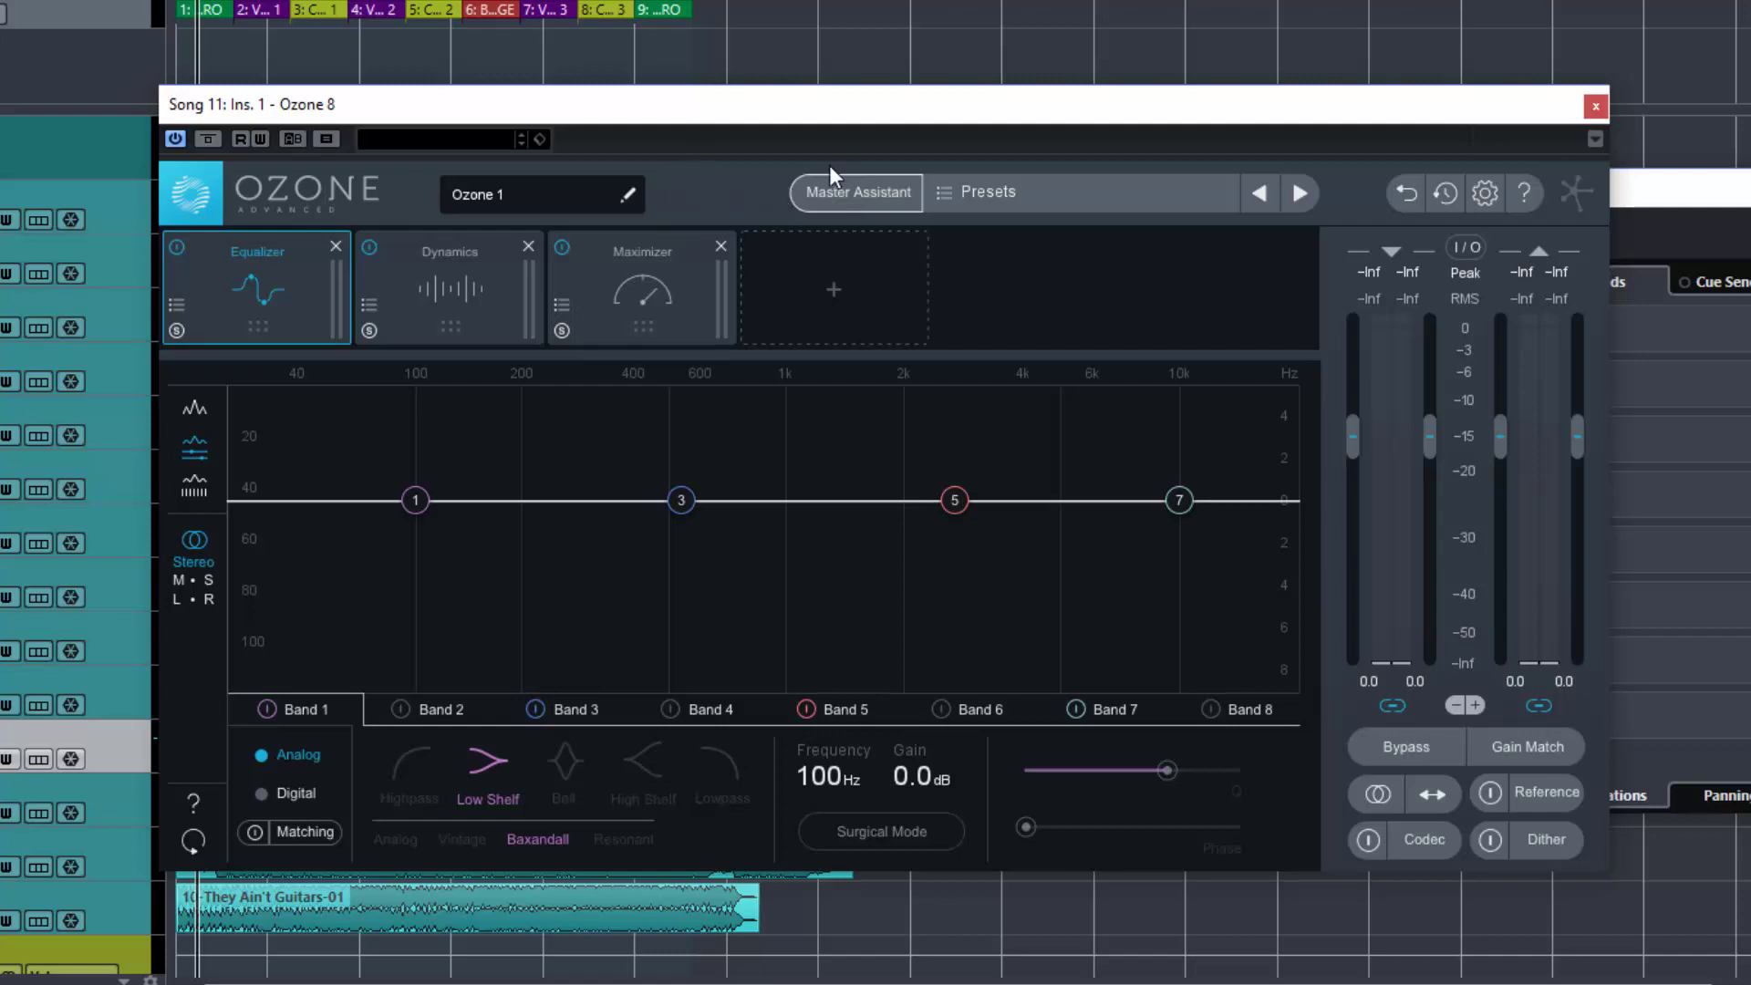
left_click(870, 201)
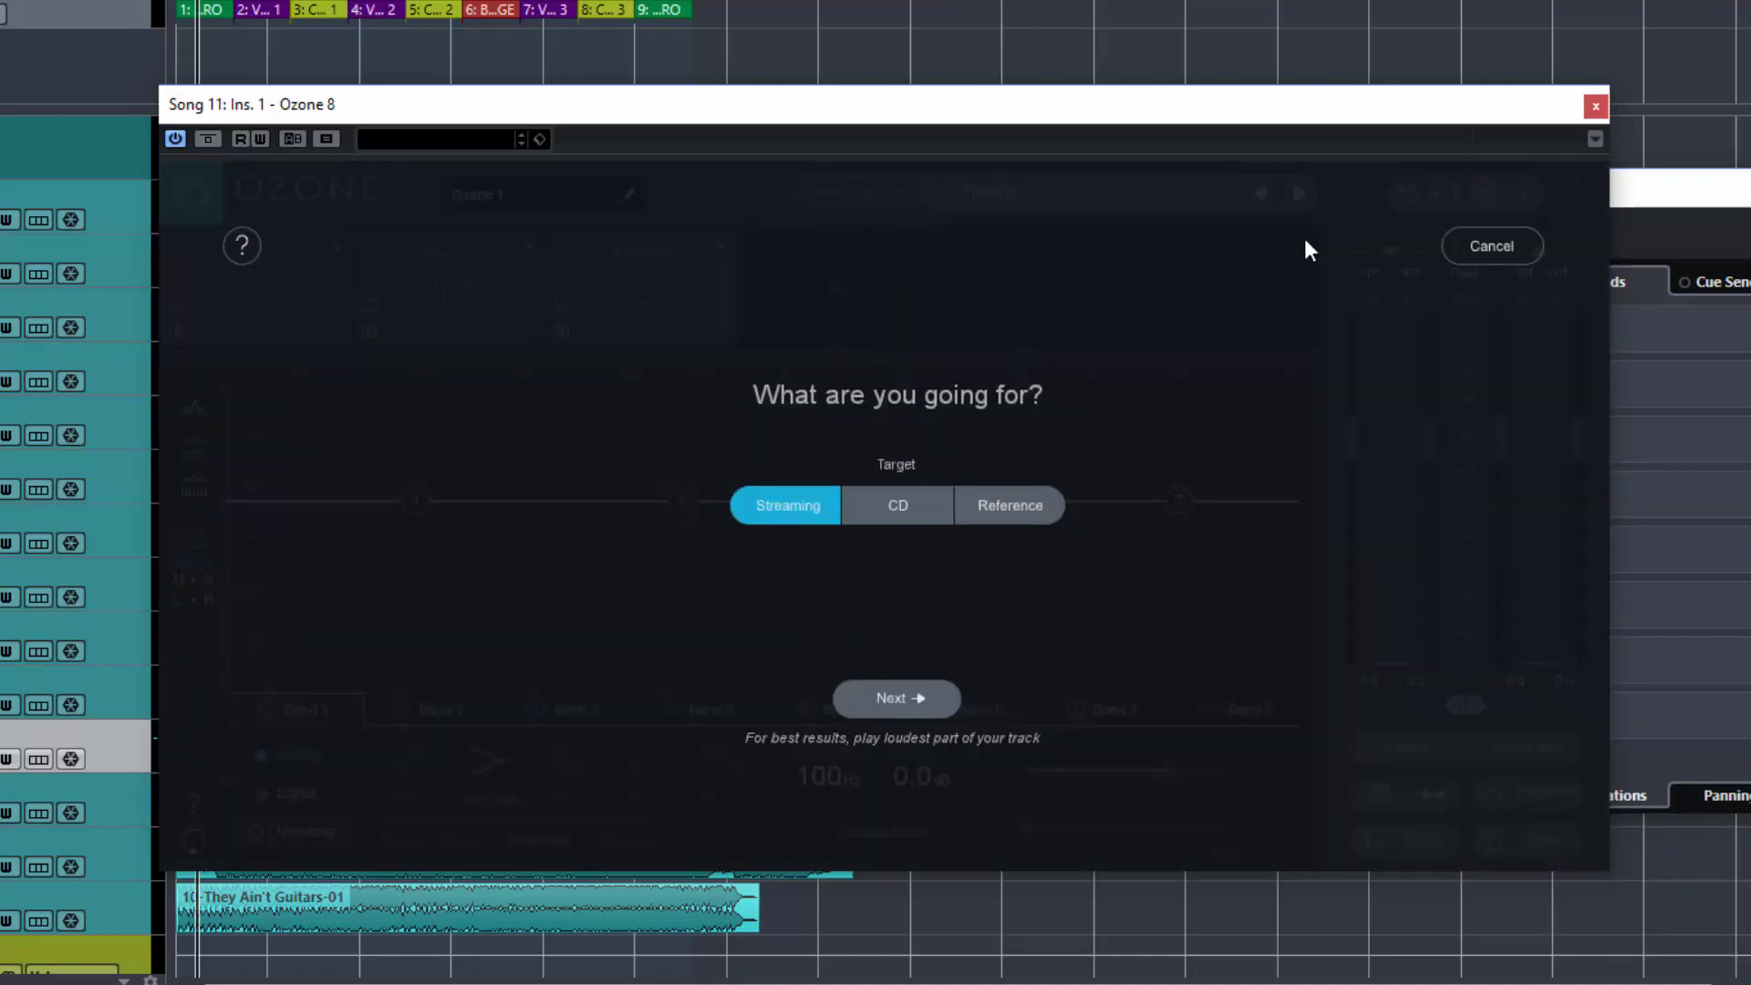
left_click(1489, 246)
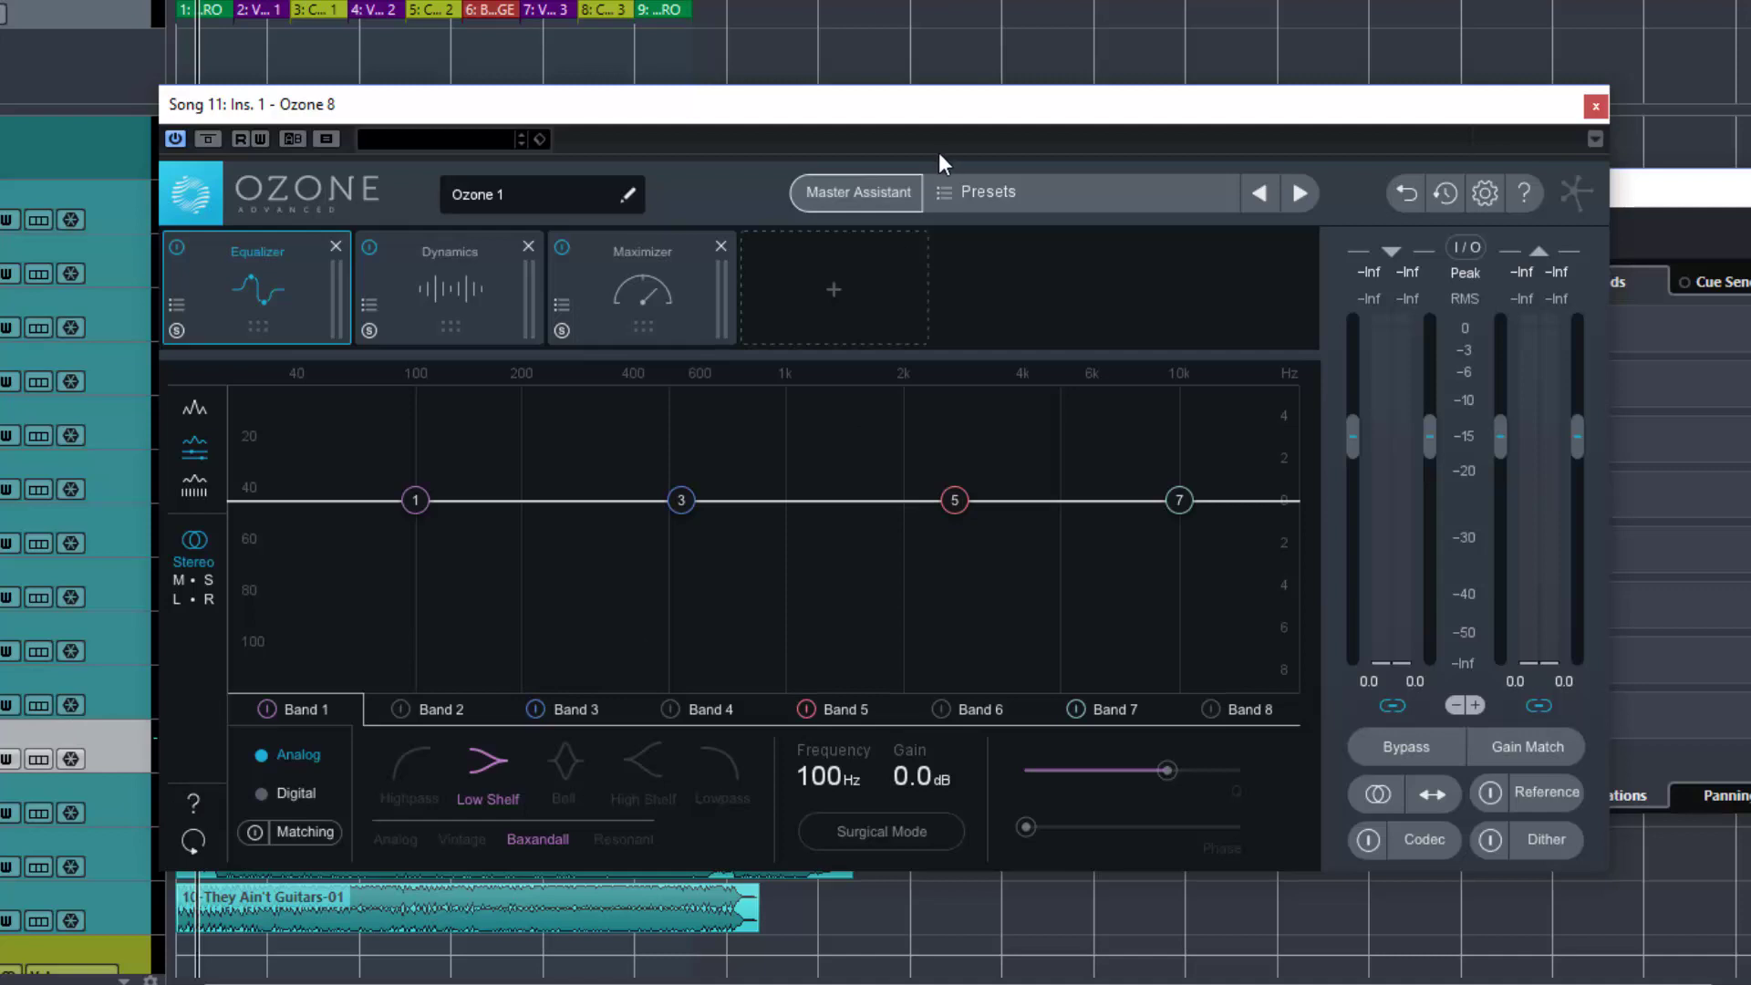
left_click_drag(871, 112, 888, 128)
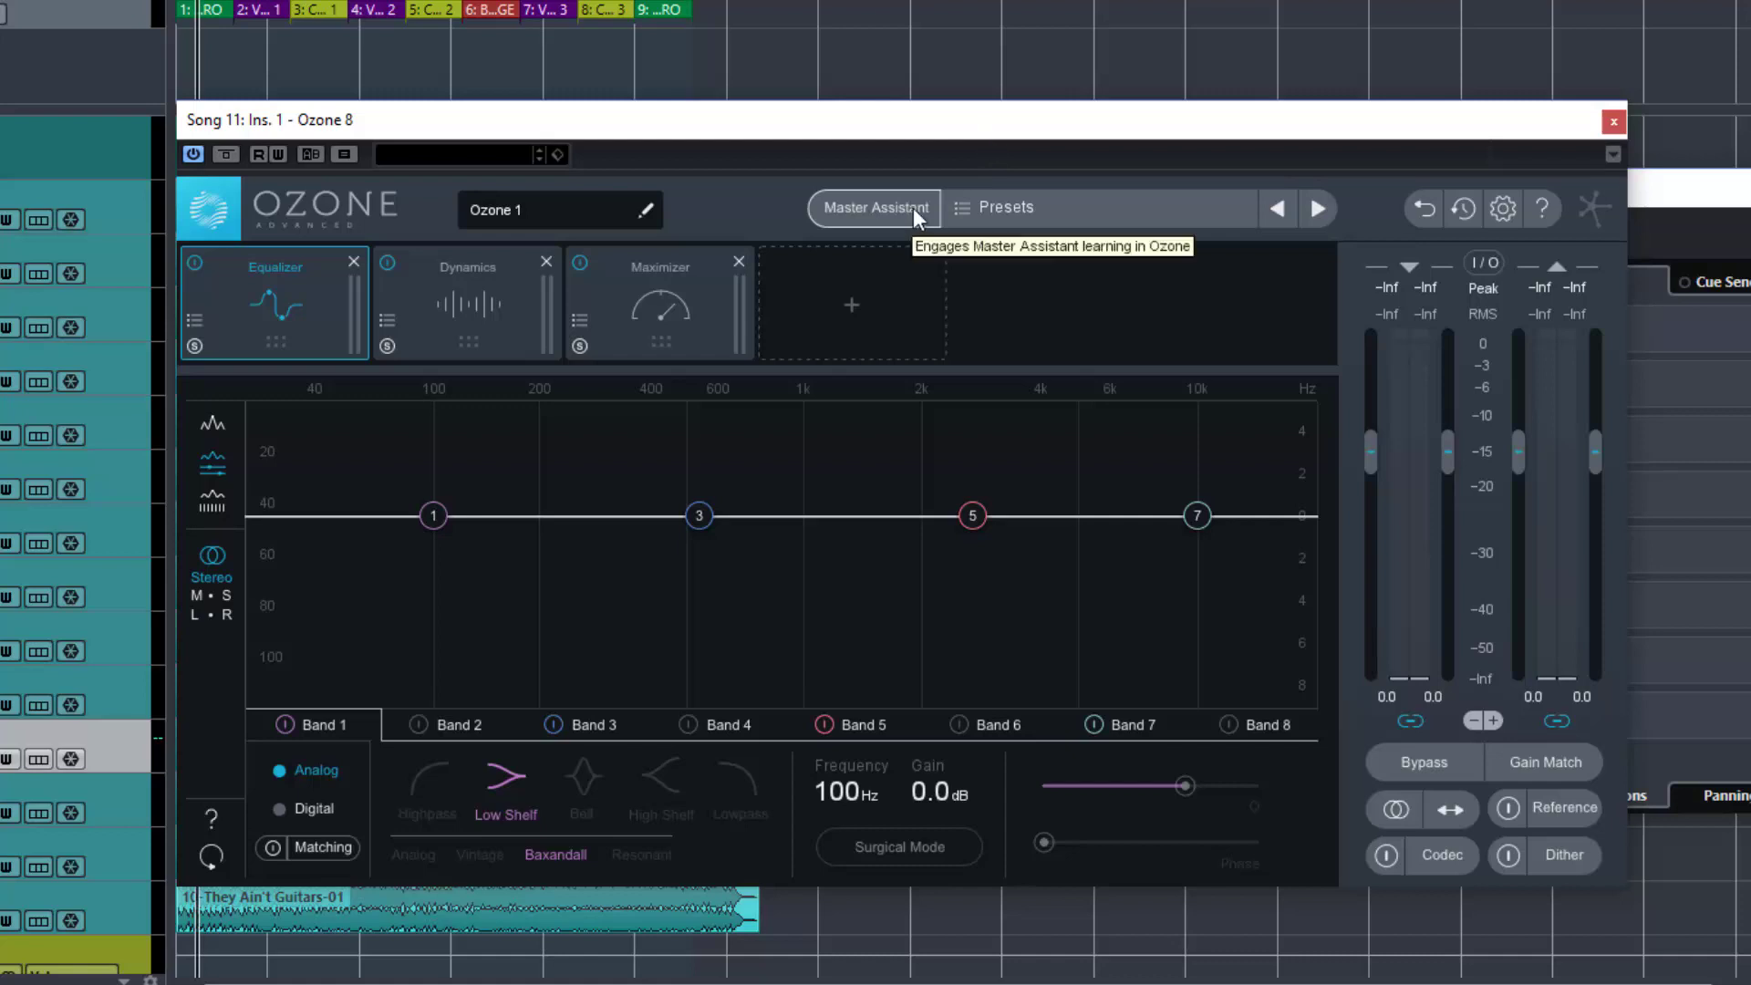
left_click(1021, 212)
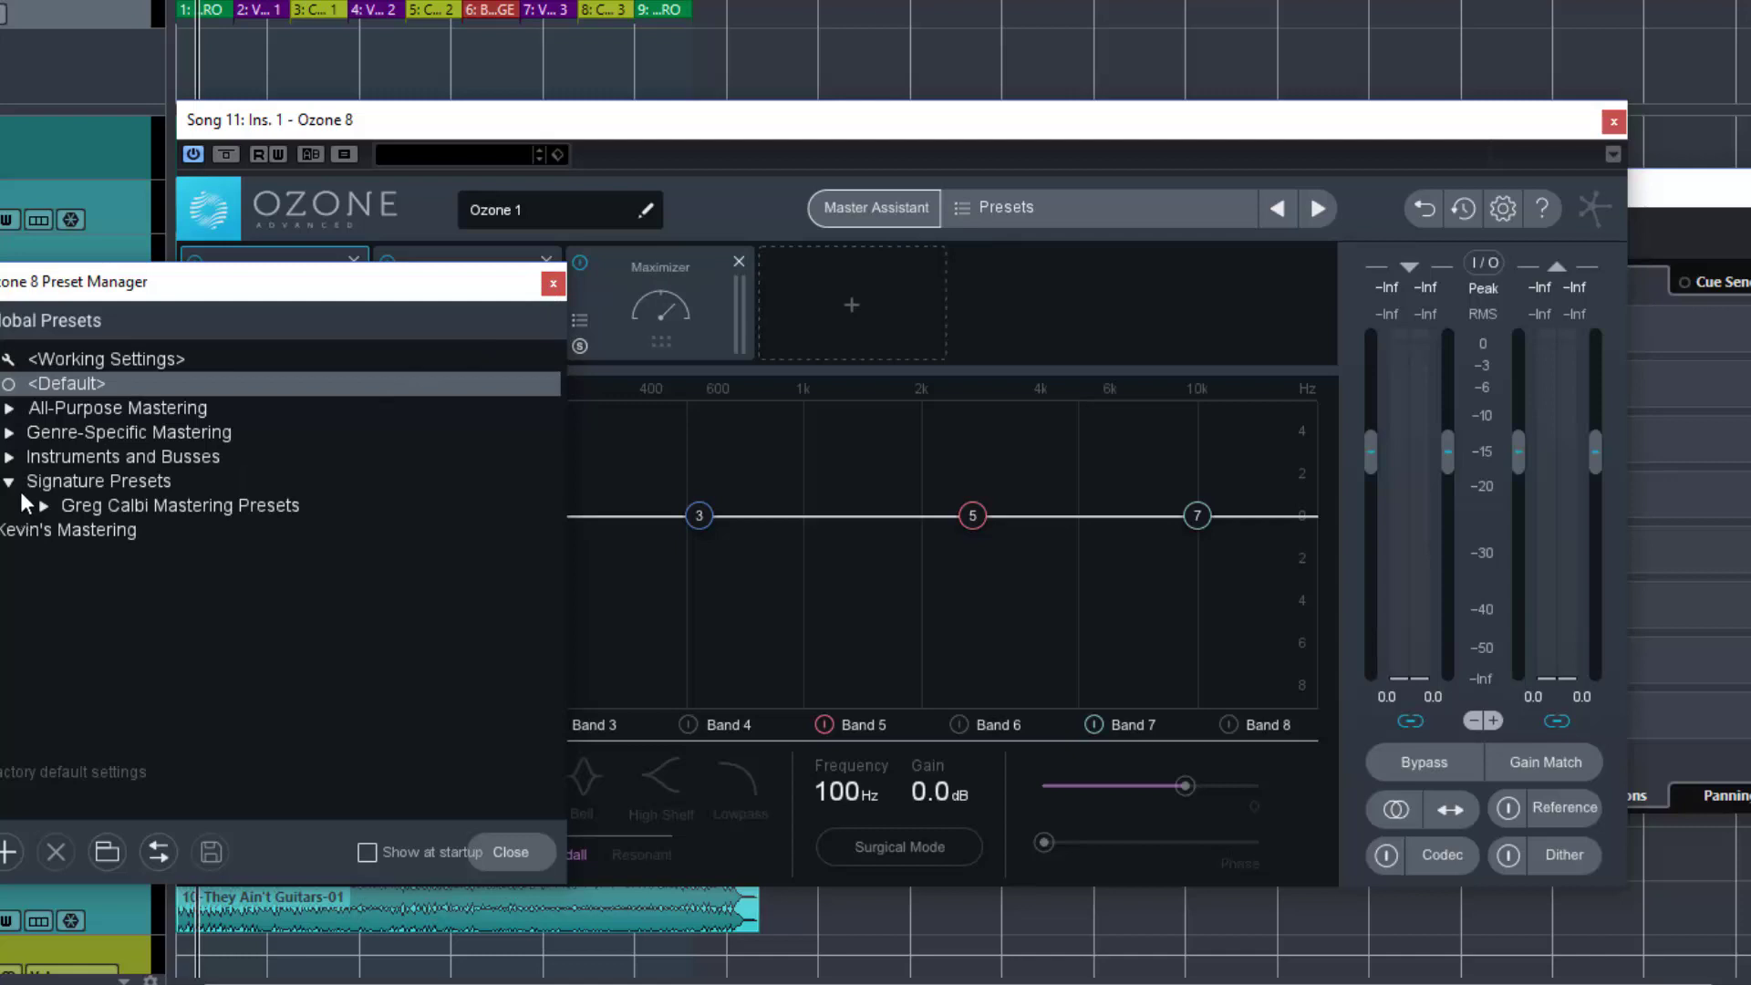
left_click(10, 458)
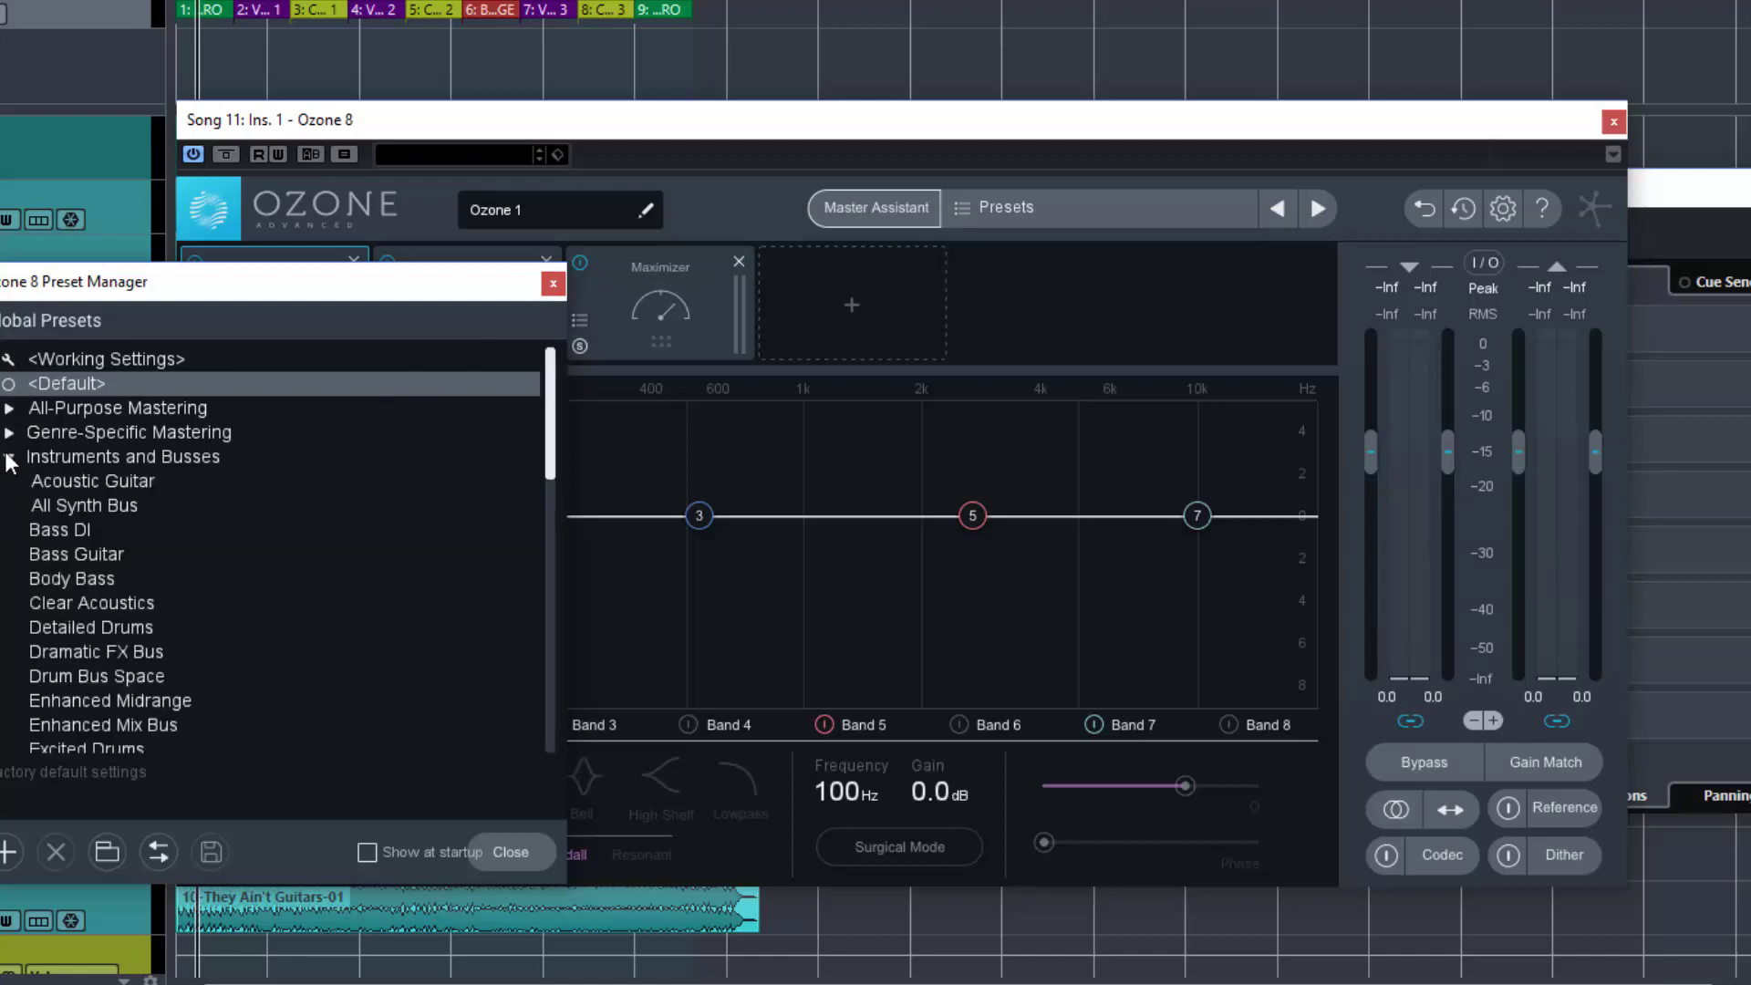
left_click(10, 458)
left_click(9, 432)
left_click(9, 432)
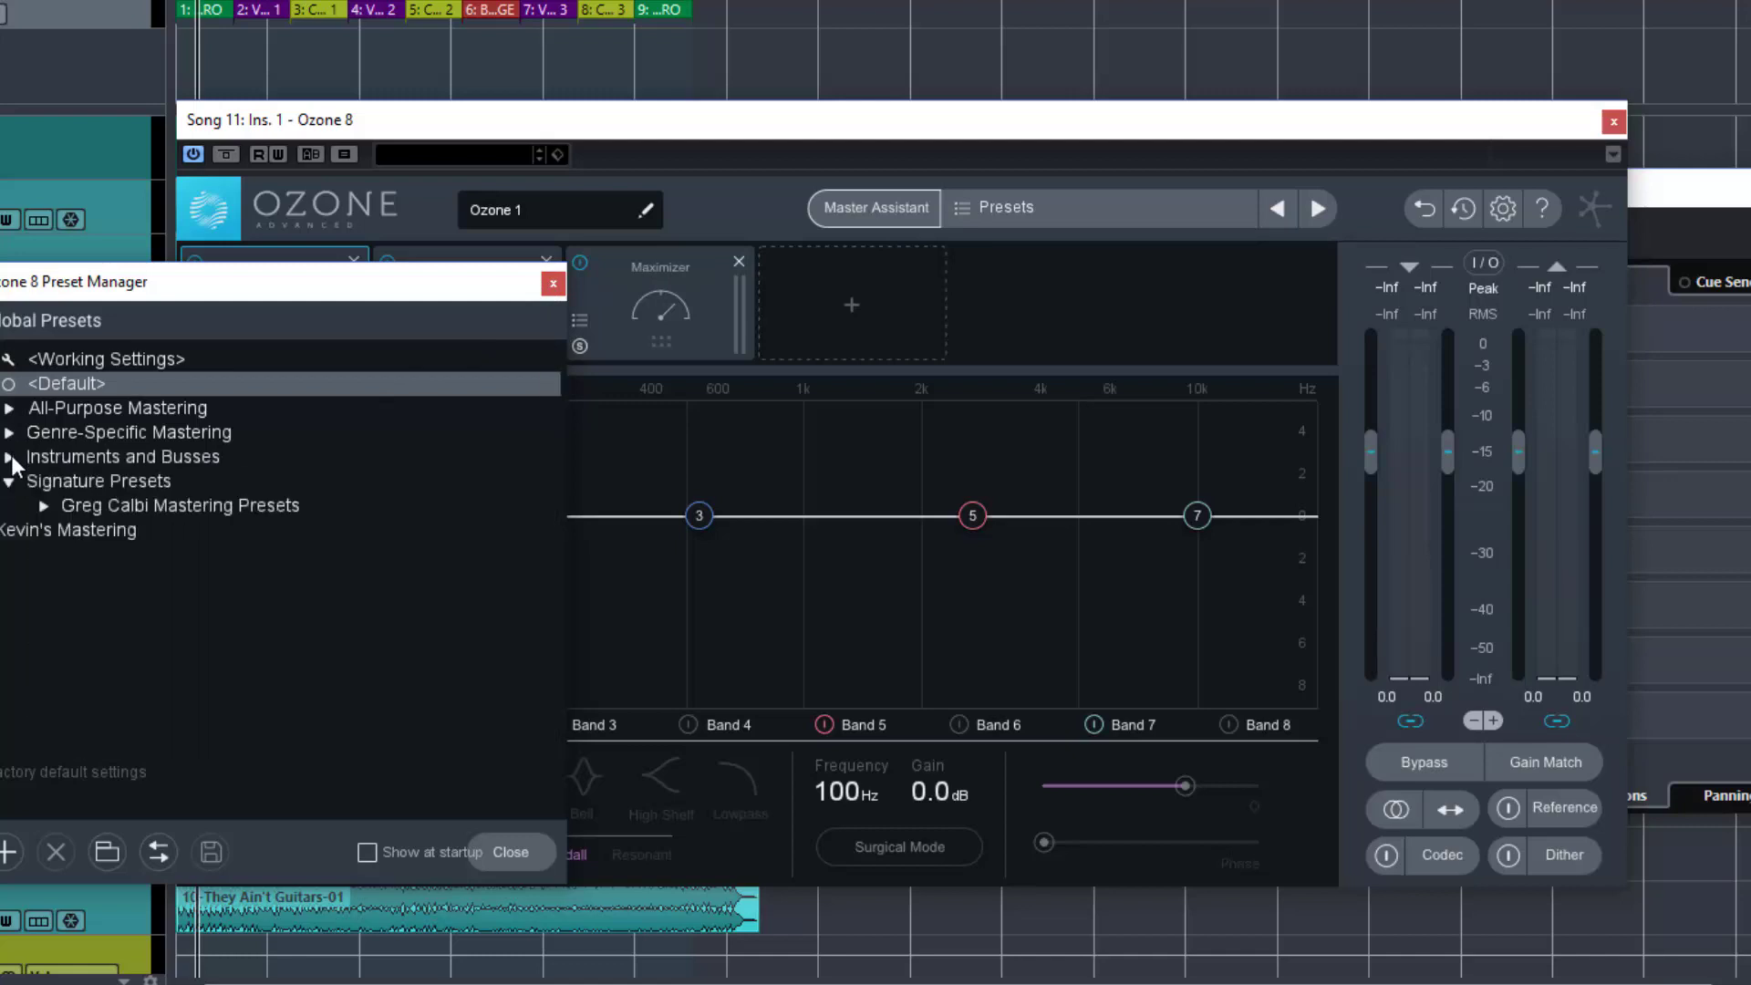
left_click(11, 456)
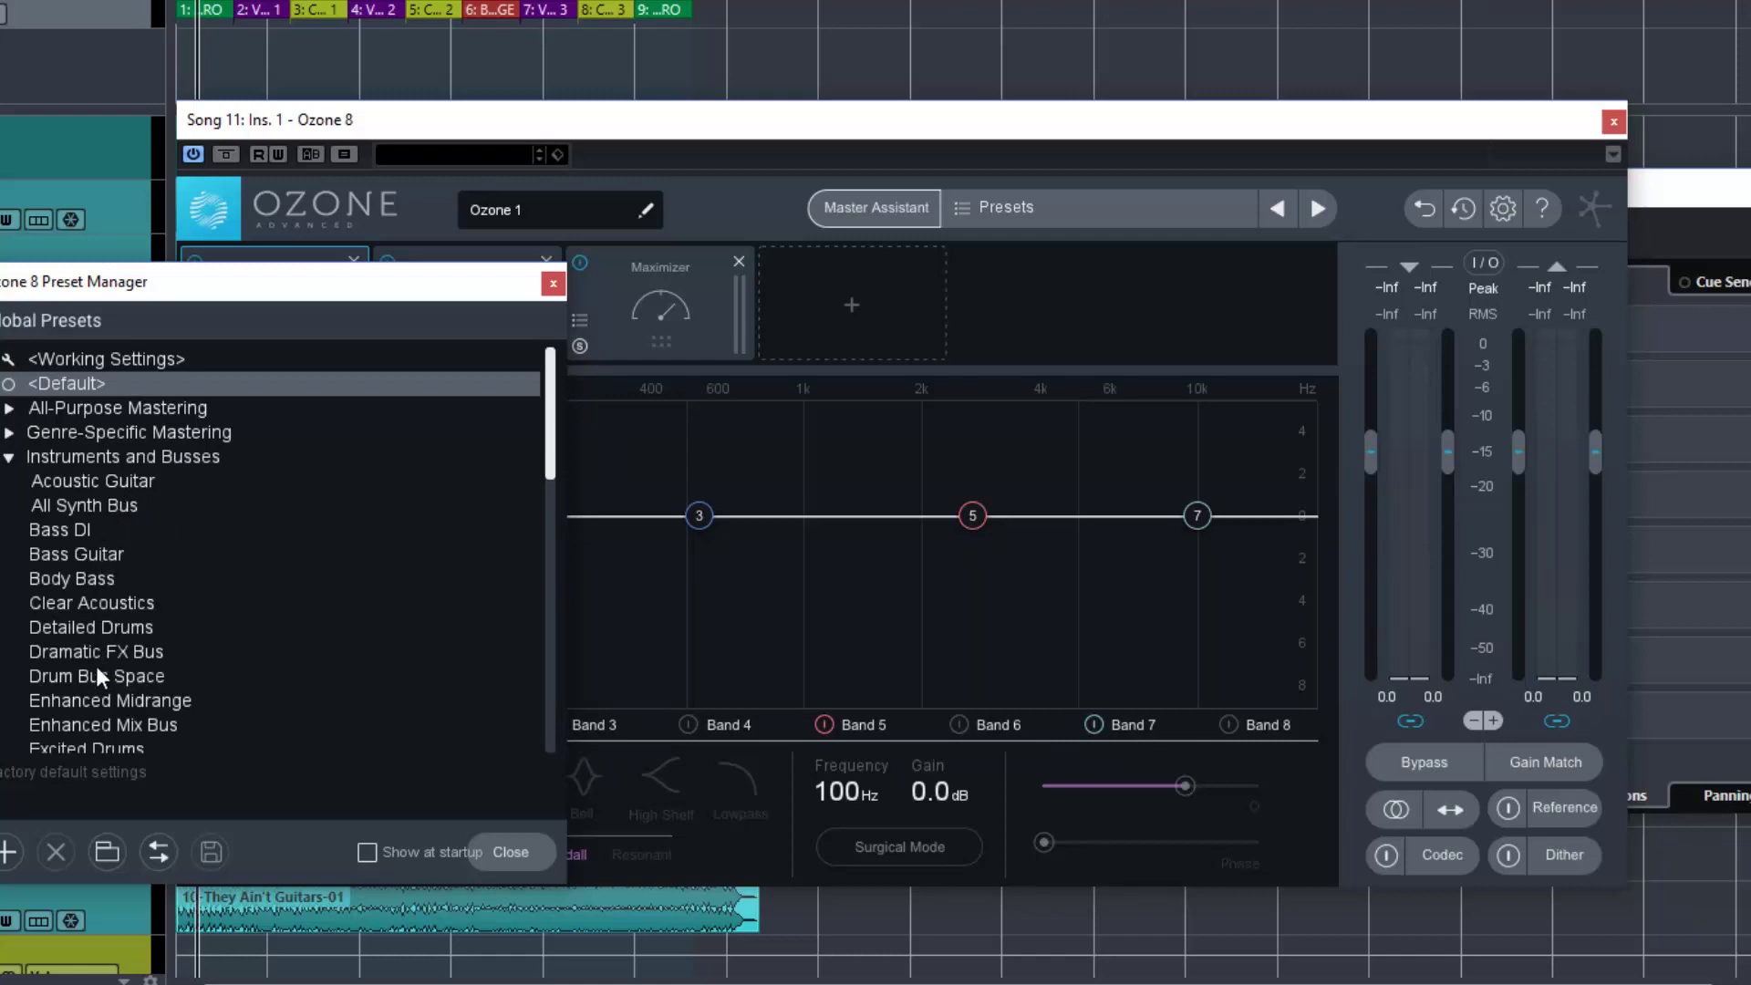
left_click(9, 458)
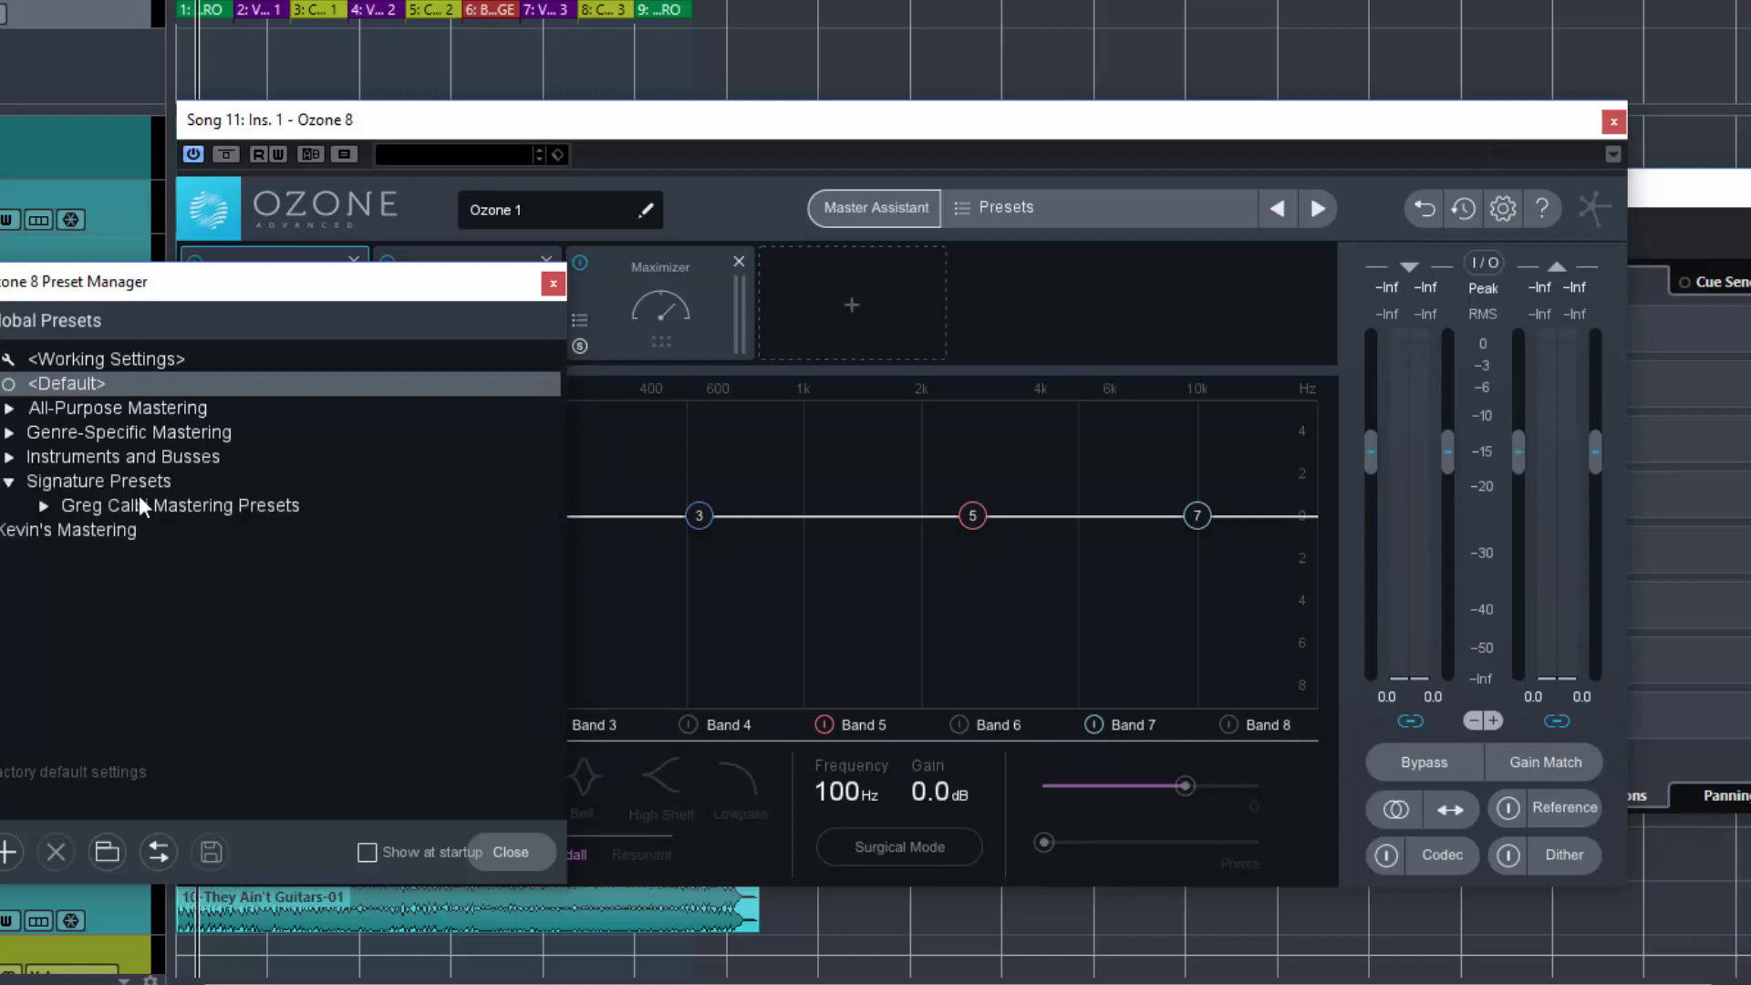
left_click(553, 285)
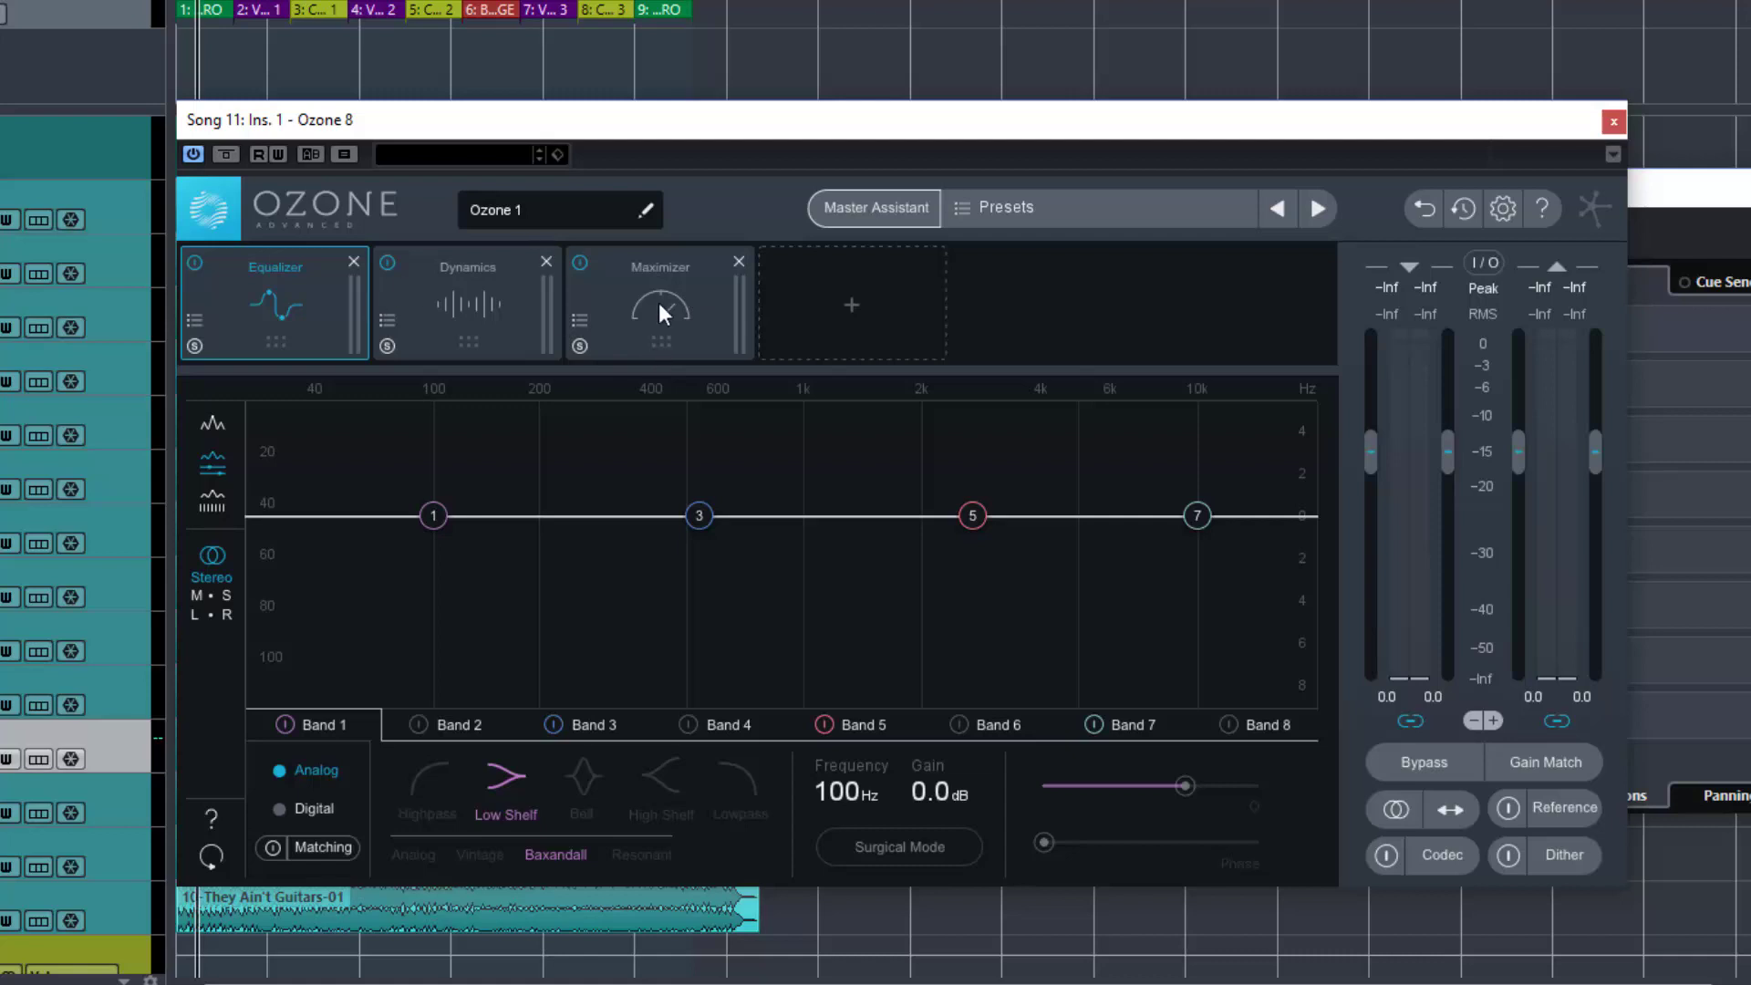
Remove the Maximizer, Dynamics and Equalizer modules, leaving the chain empty
left_click(739, 262)
left_click(538, 267)
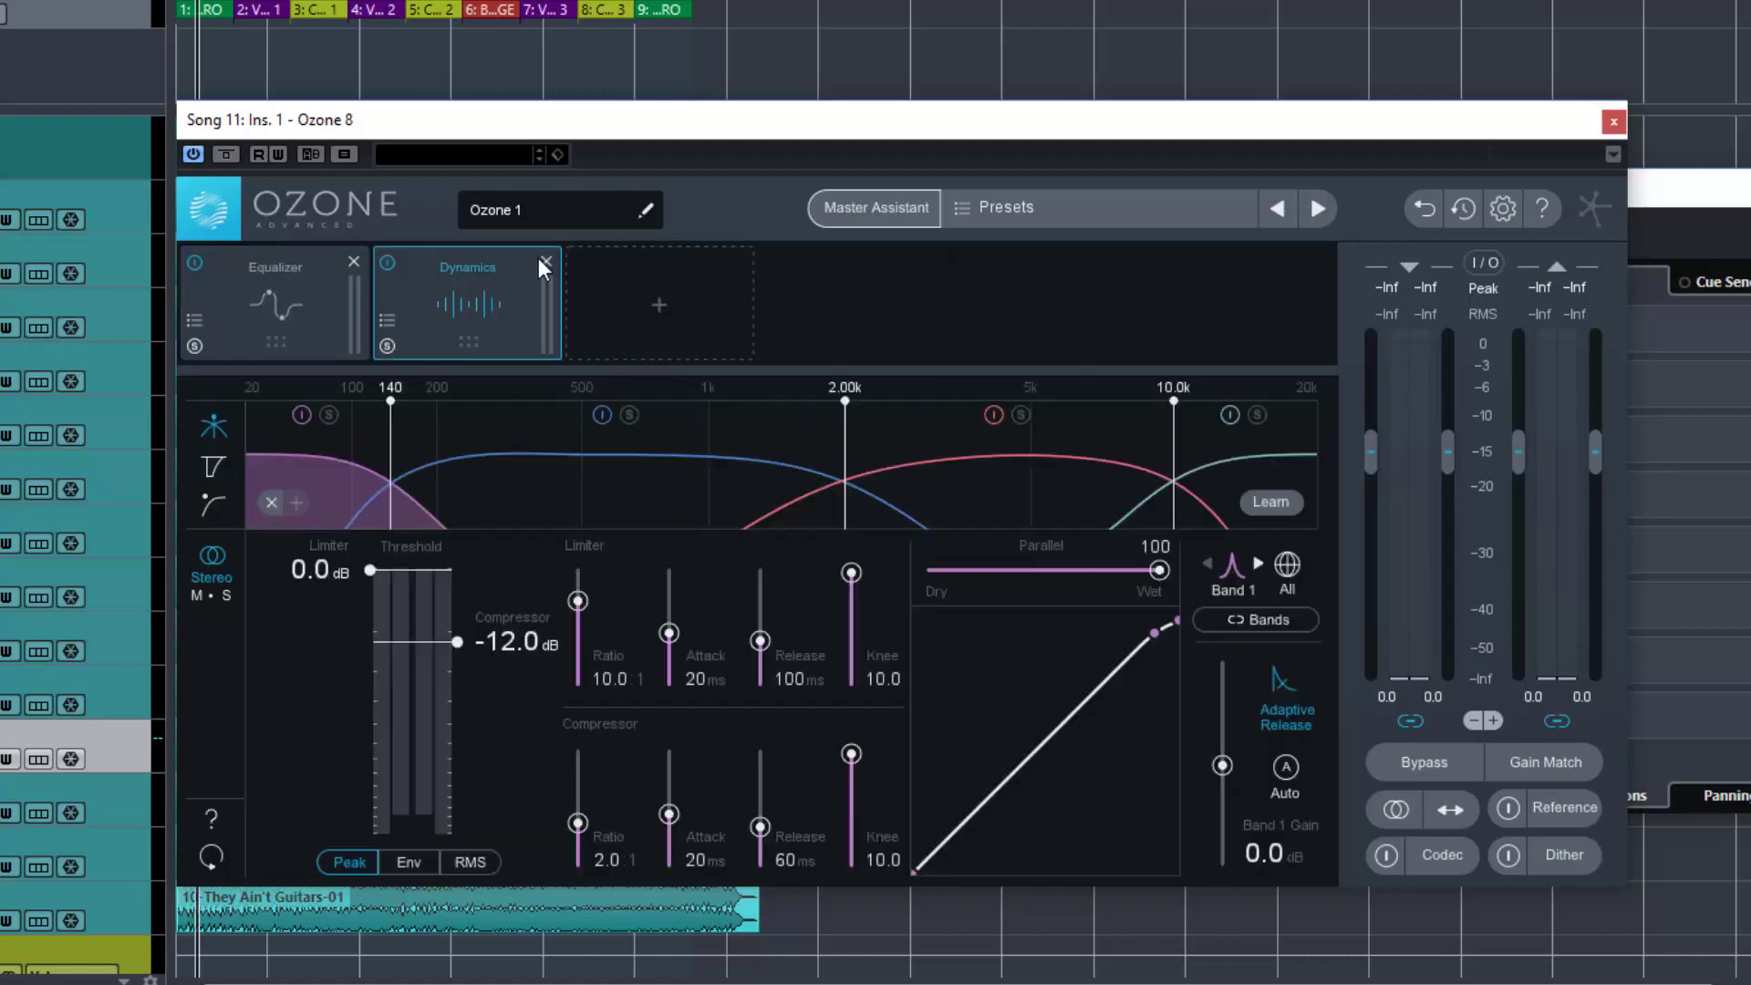
left_click(546, 263)
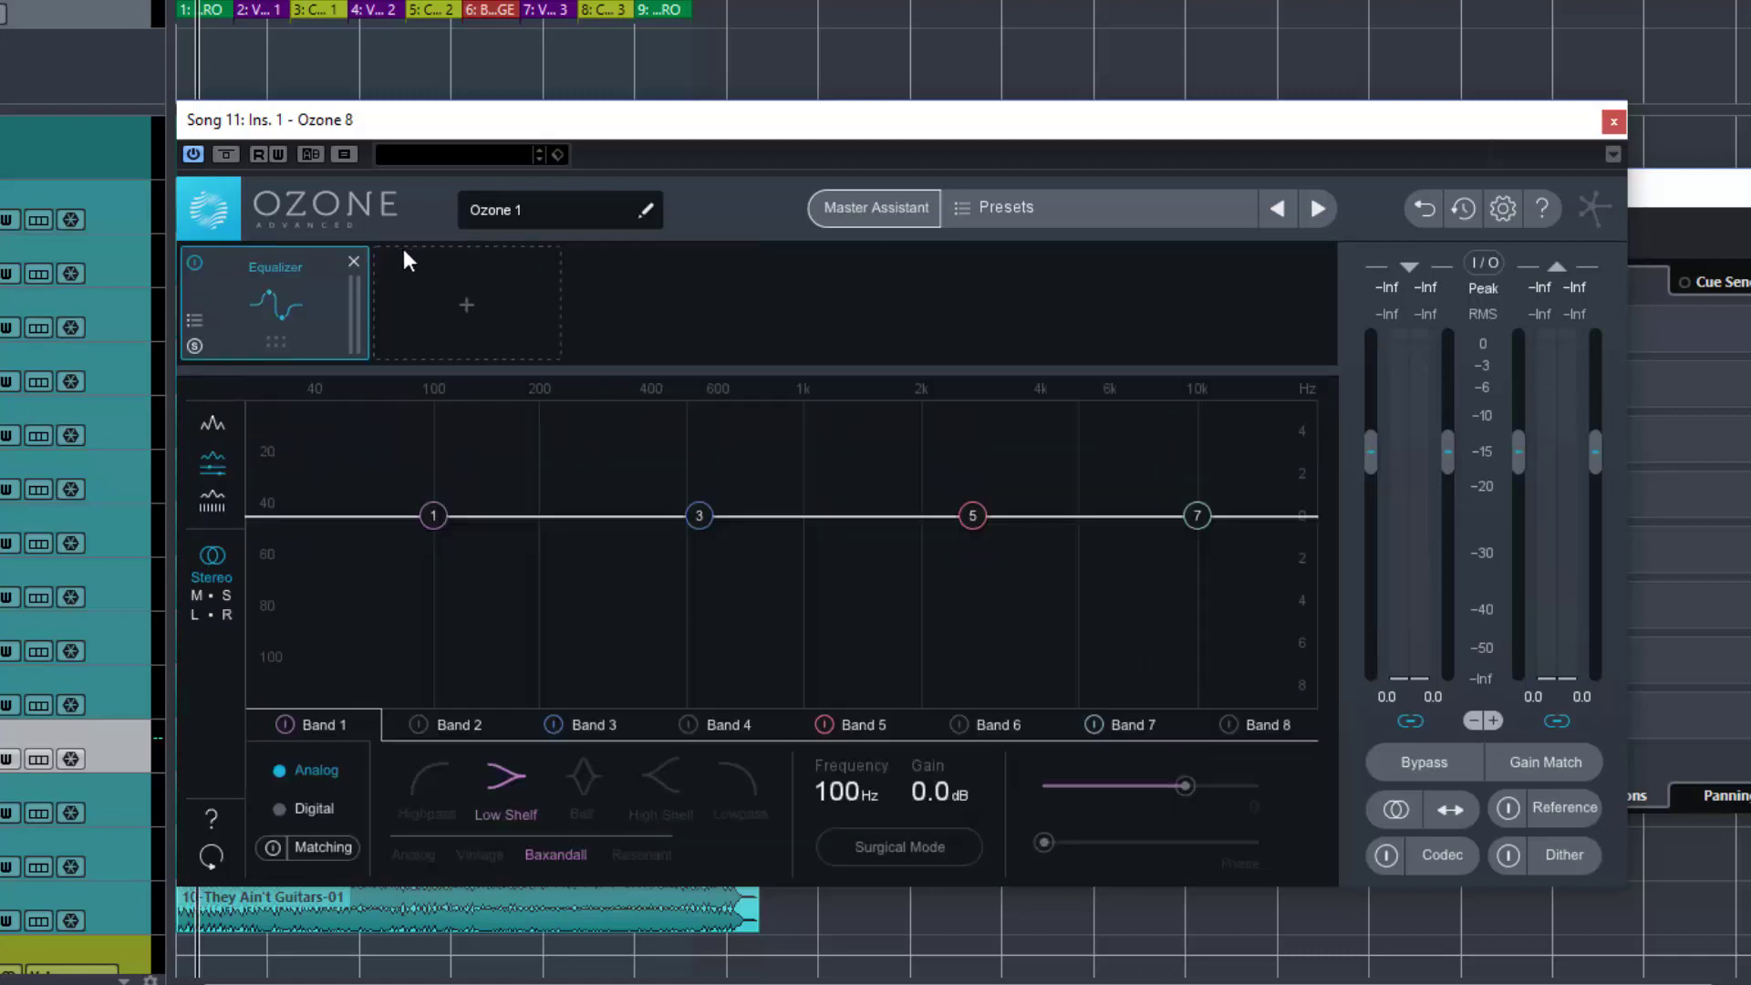
left_click(353, 262)
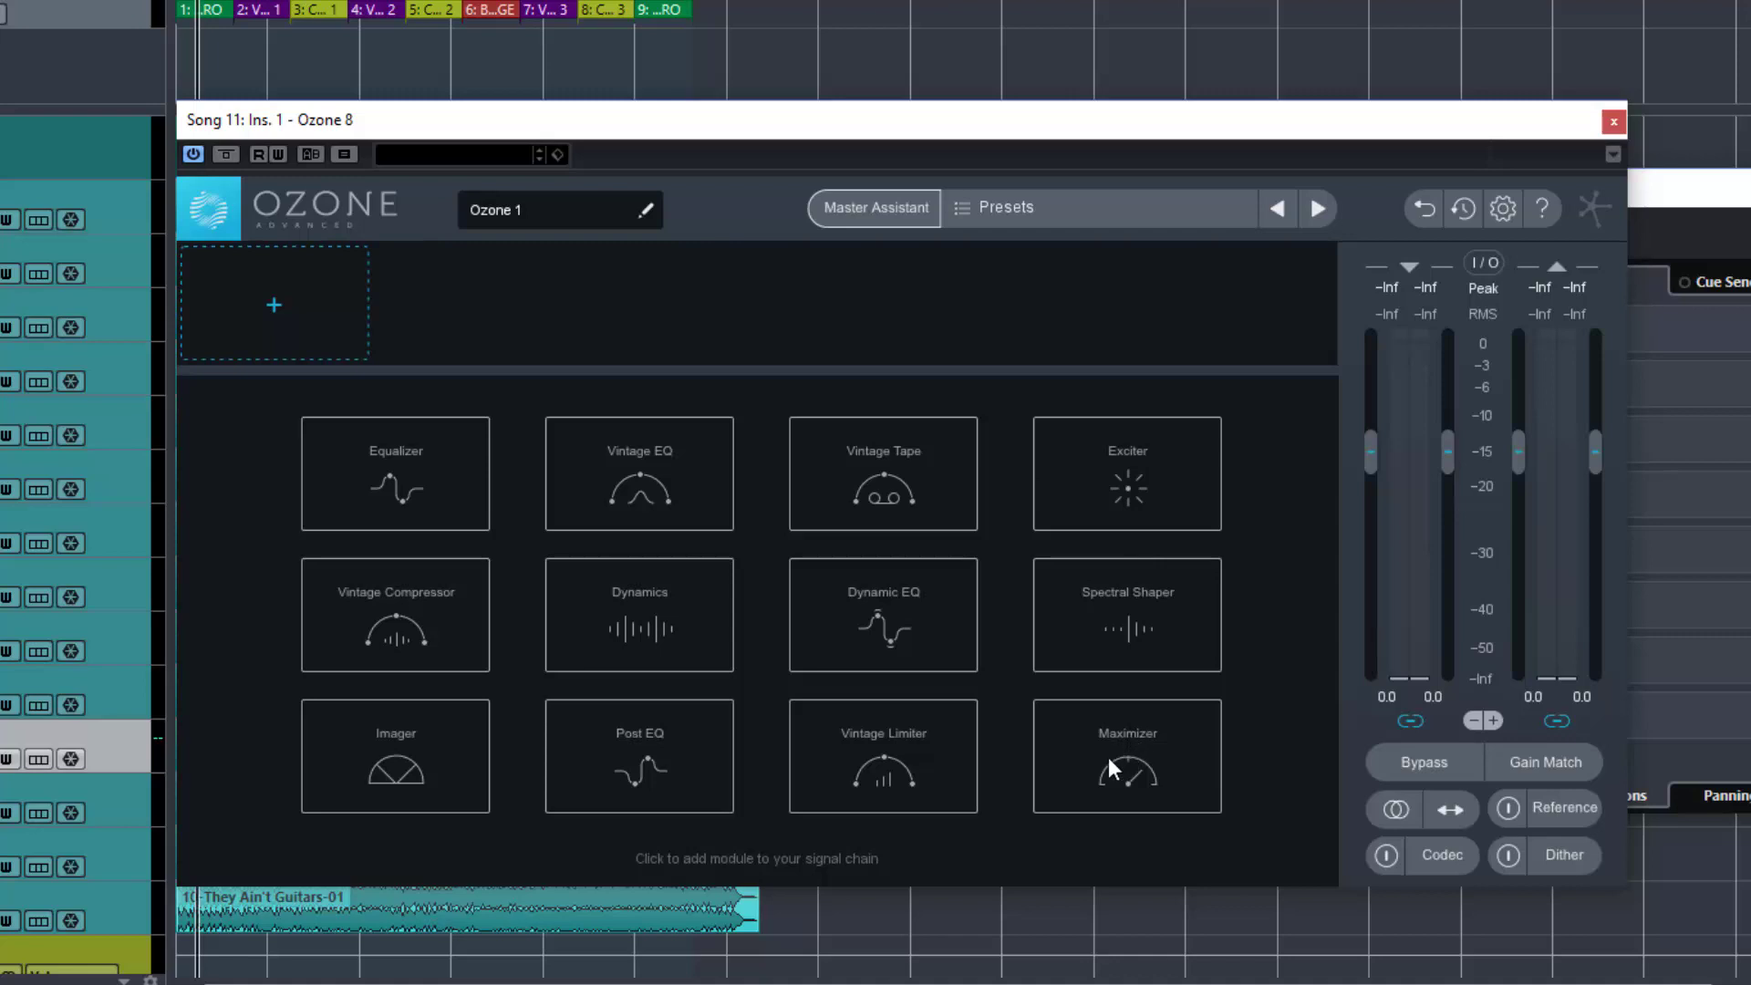
Add Equalizer, Vintage EQ, Vintage Tape, Dynamic EQ, Maximizer and Spectral Shaper modules
left_click(396, 471)
left_click(516, 315)
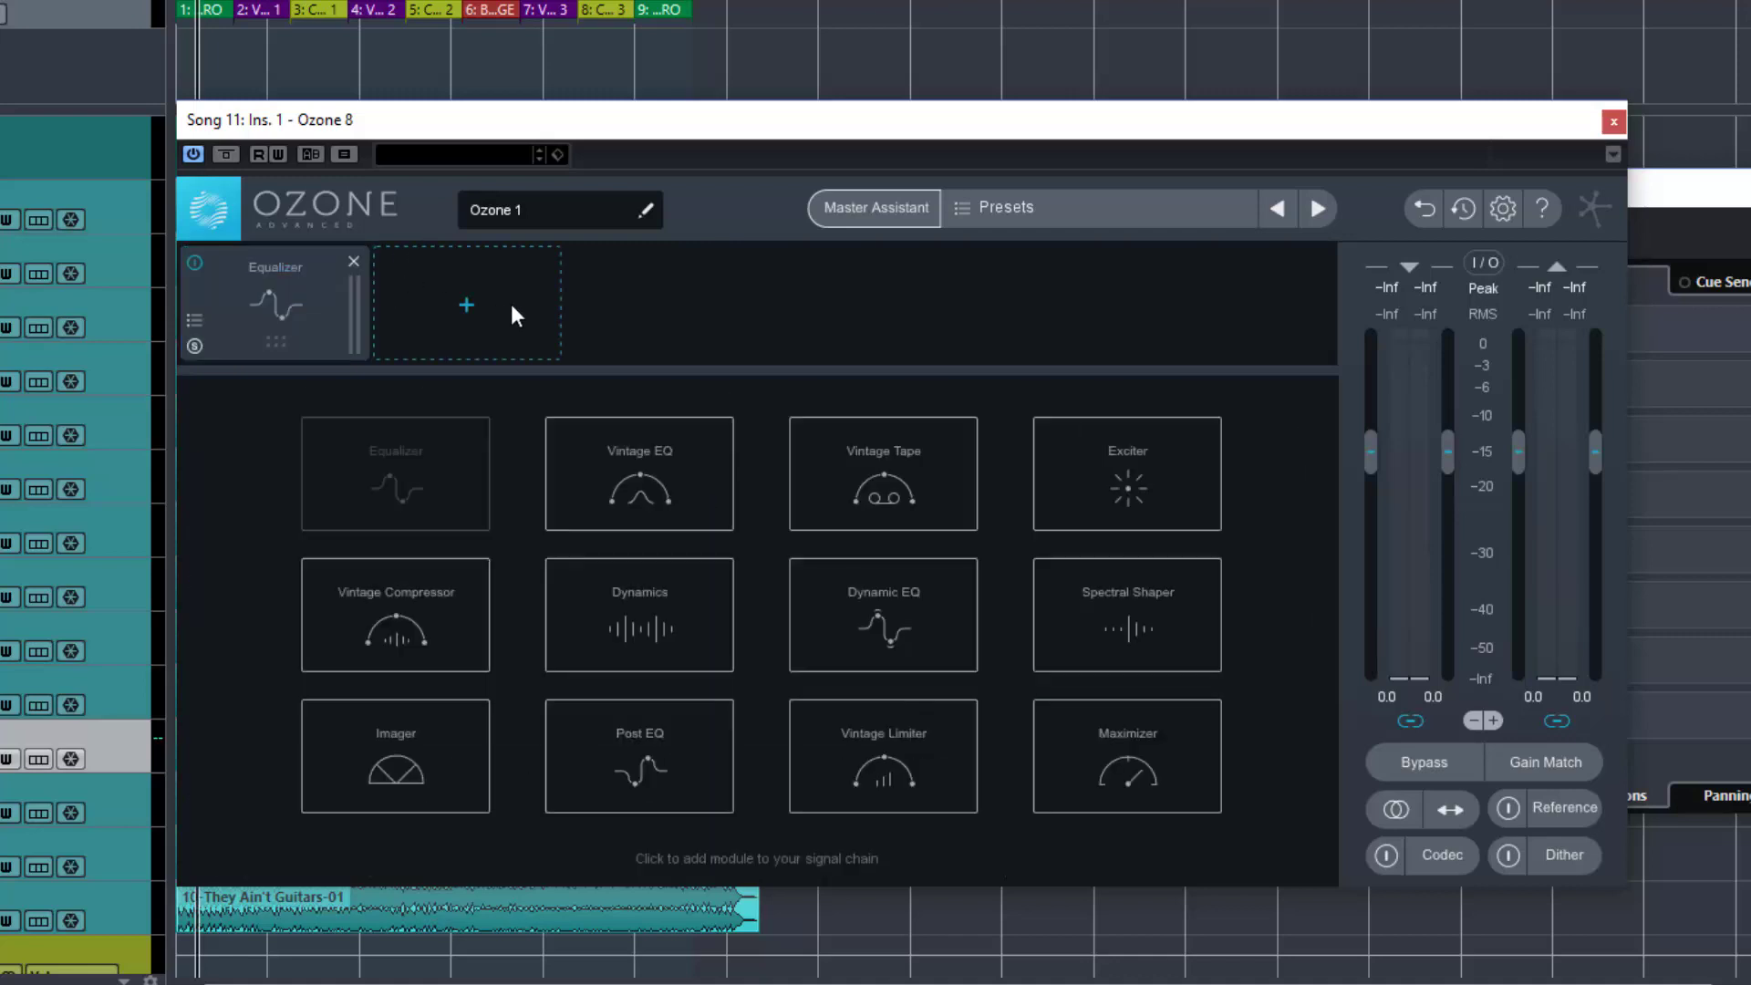
left_click(626, 481)
left_click(655, 321)
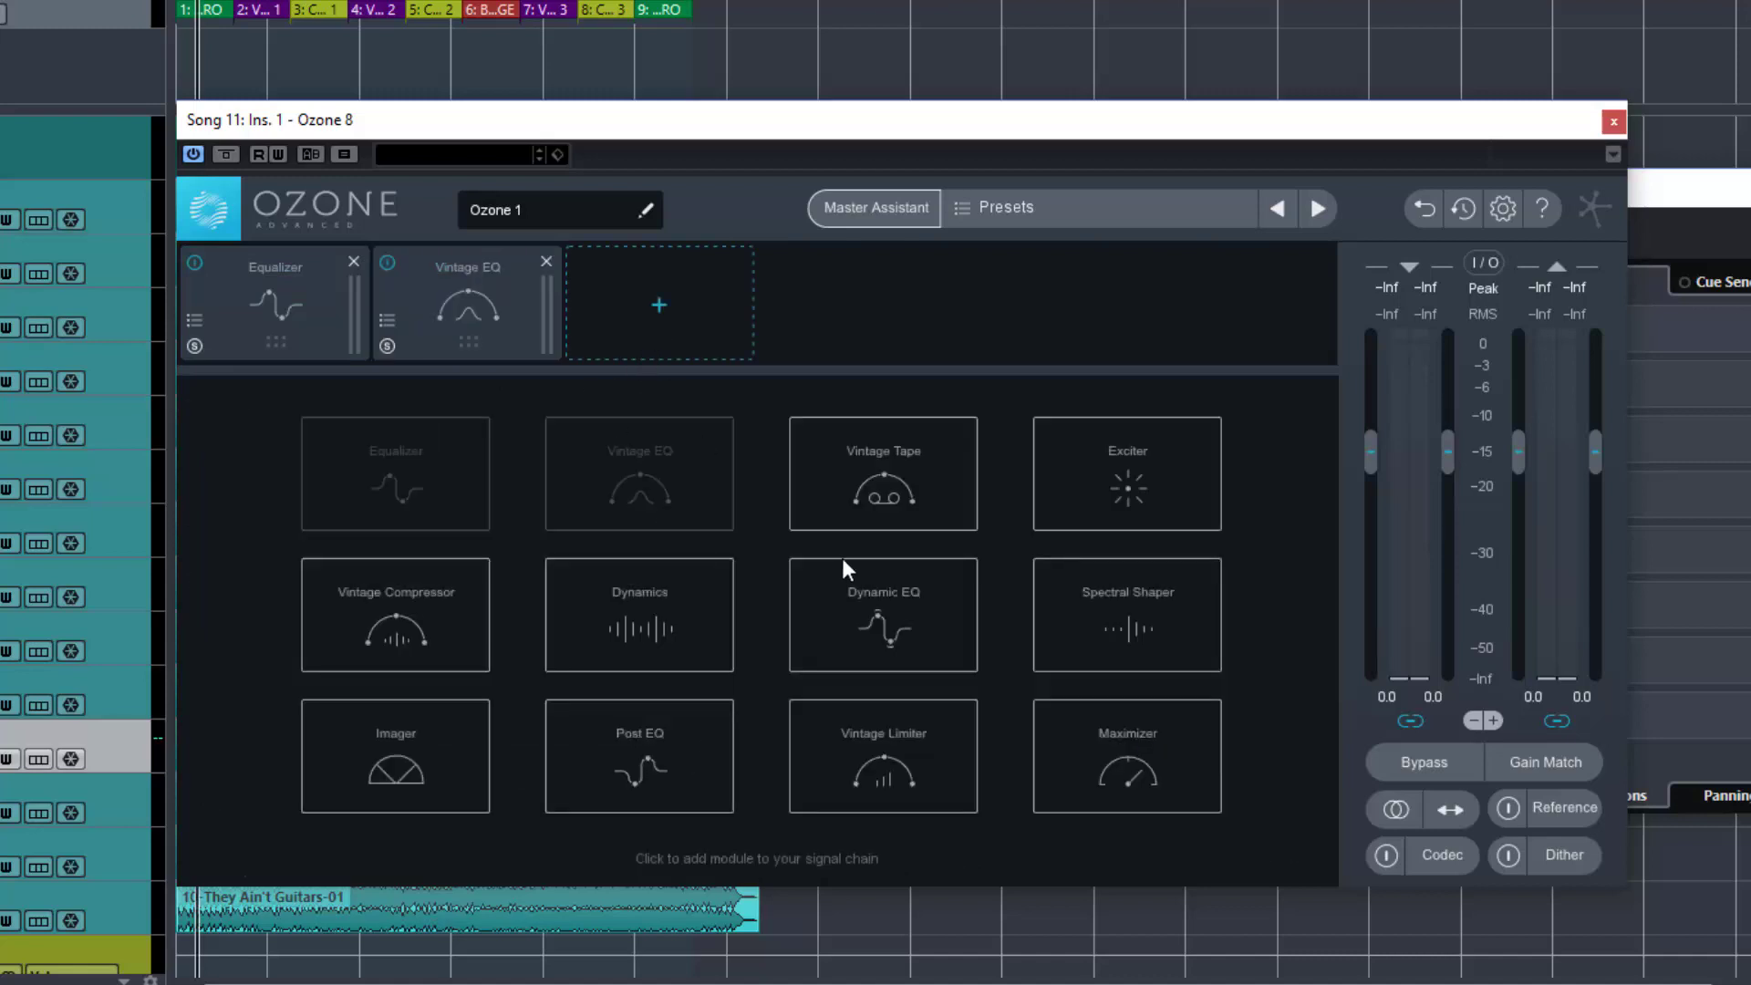
left_click(852, 456)
left_click(862, 310)
left_click(914, 634)
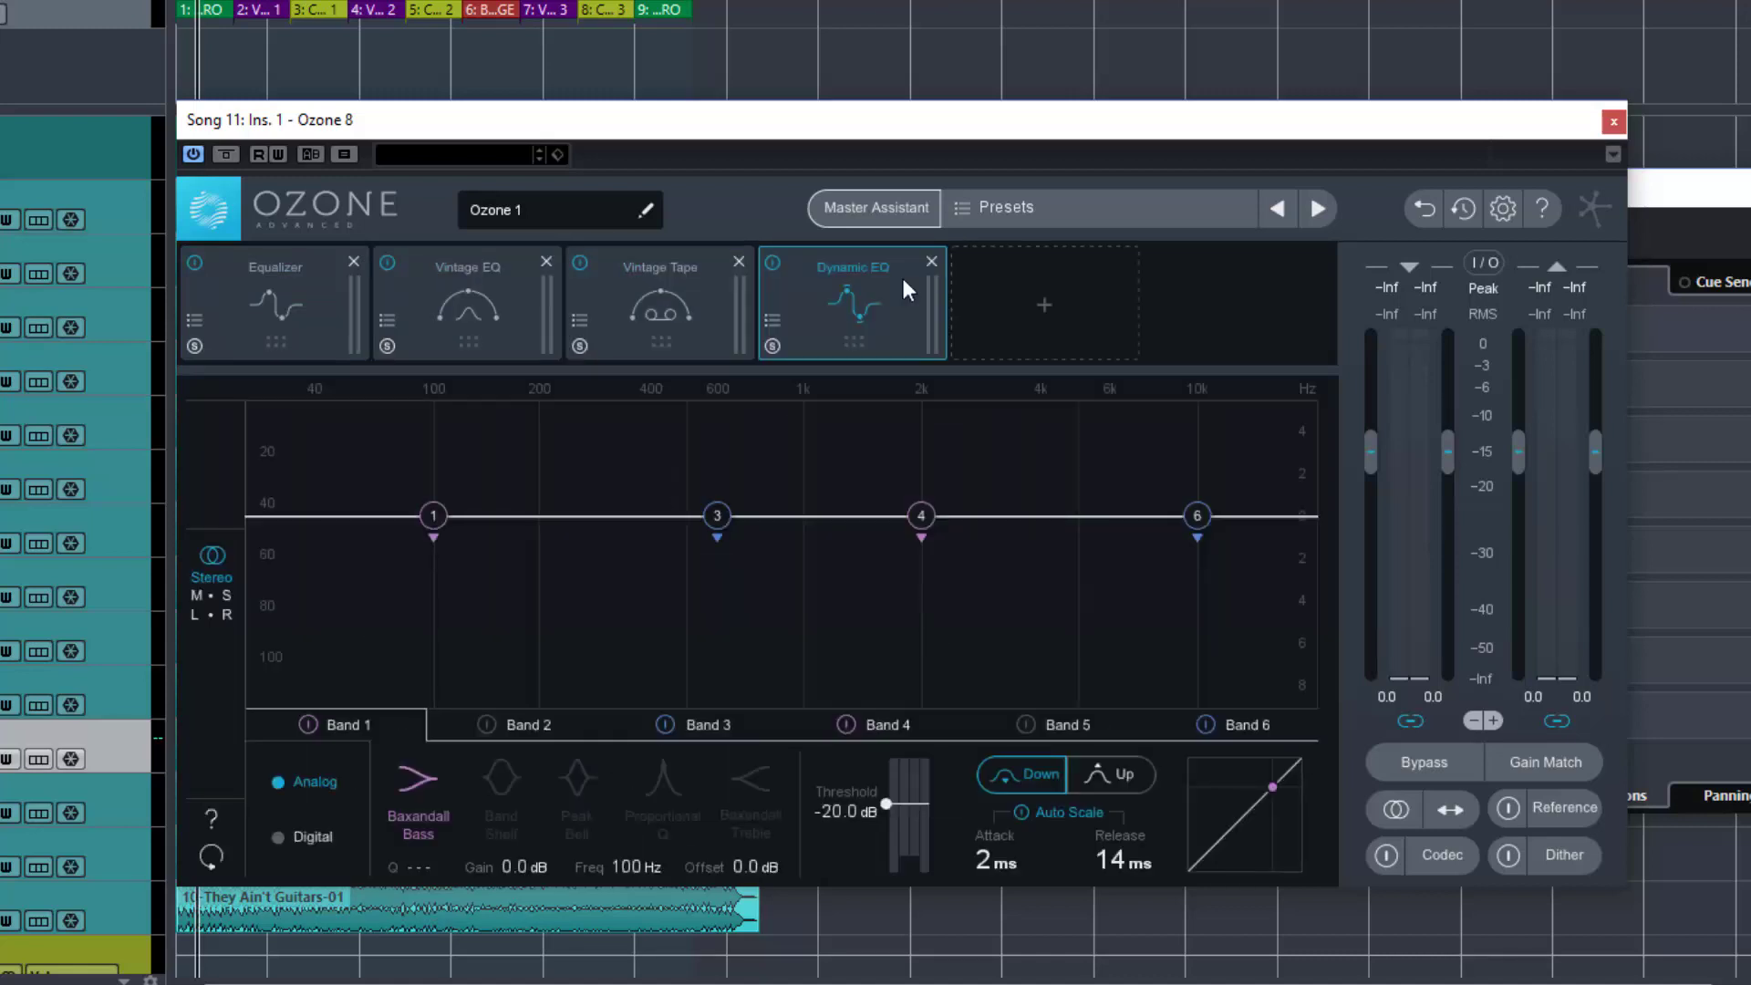
left_click(1030, 345)
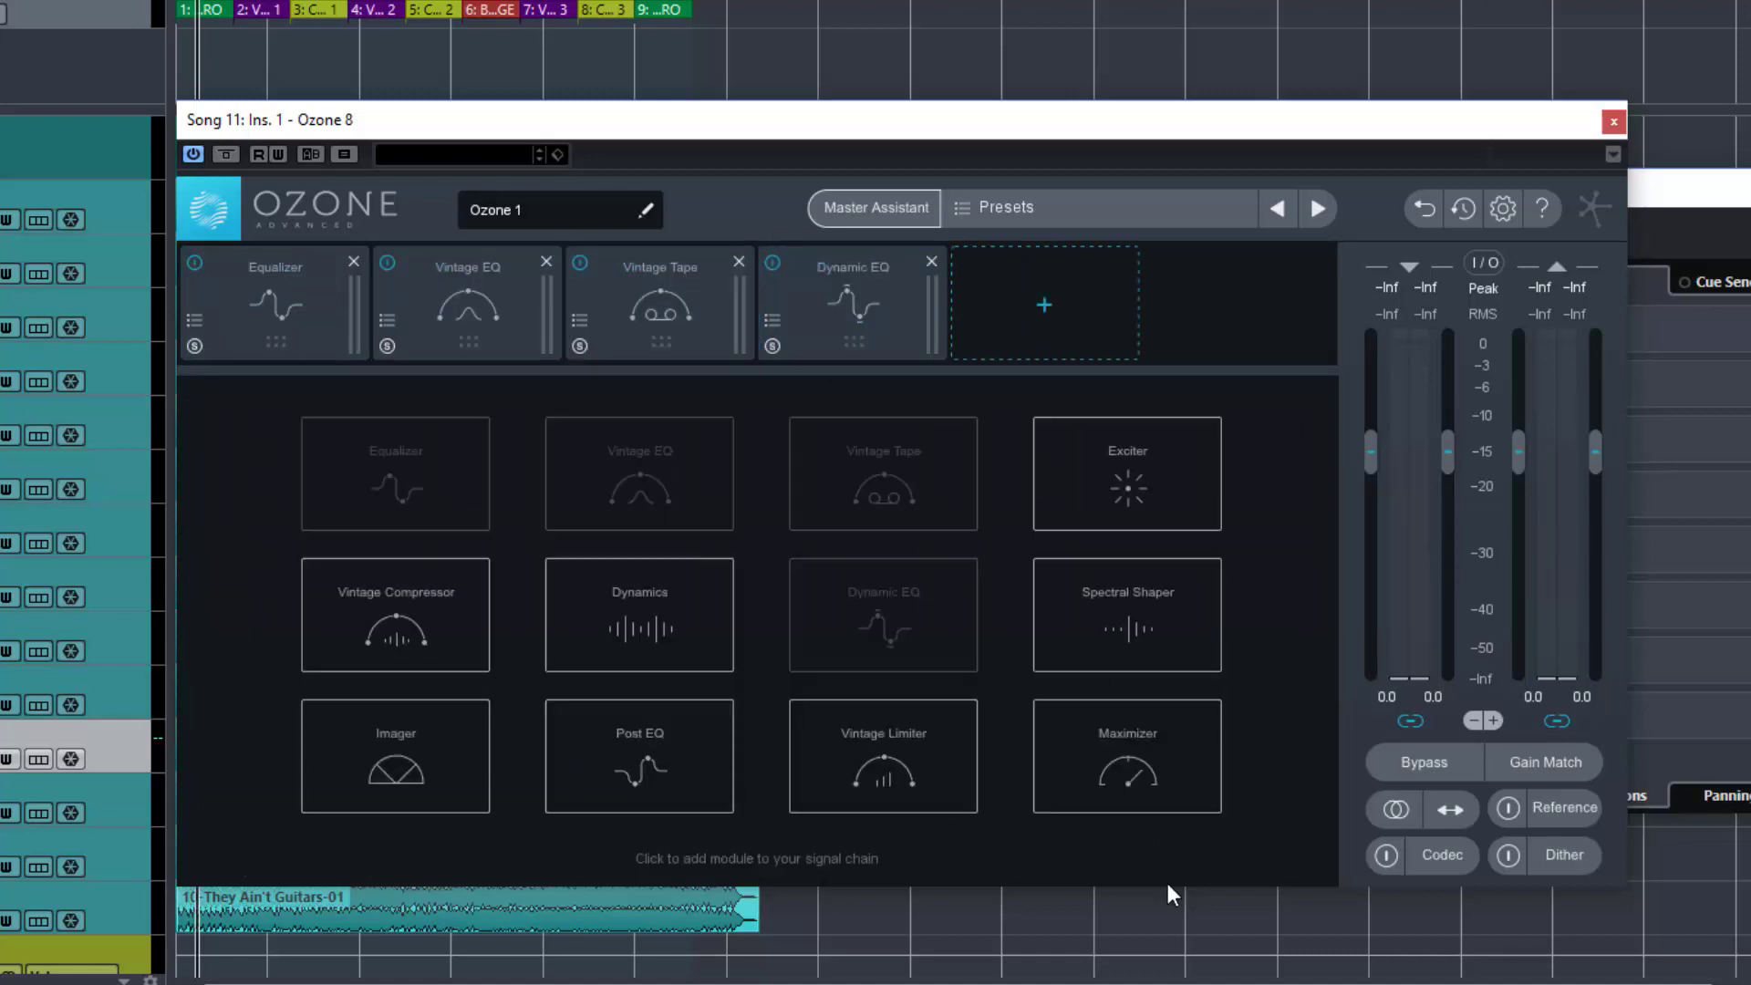
left_click(1132, 763)
left_click(1196, 328)
left_click(1133, 646)
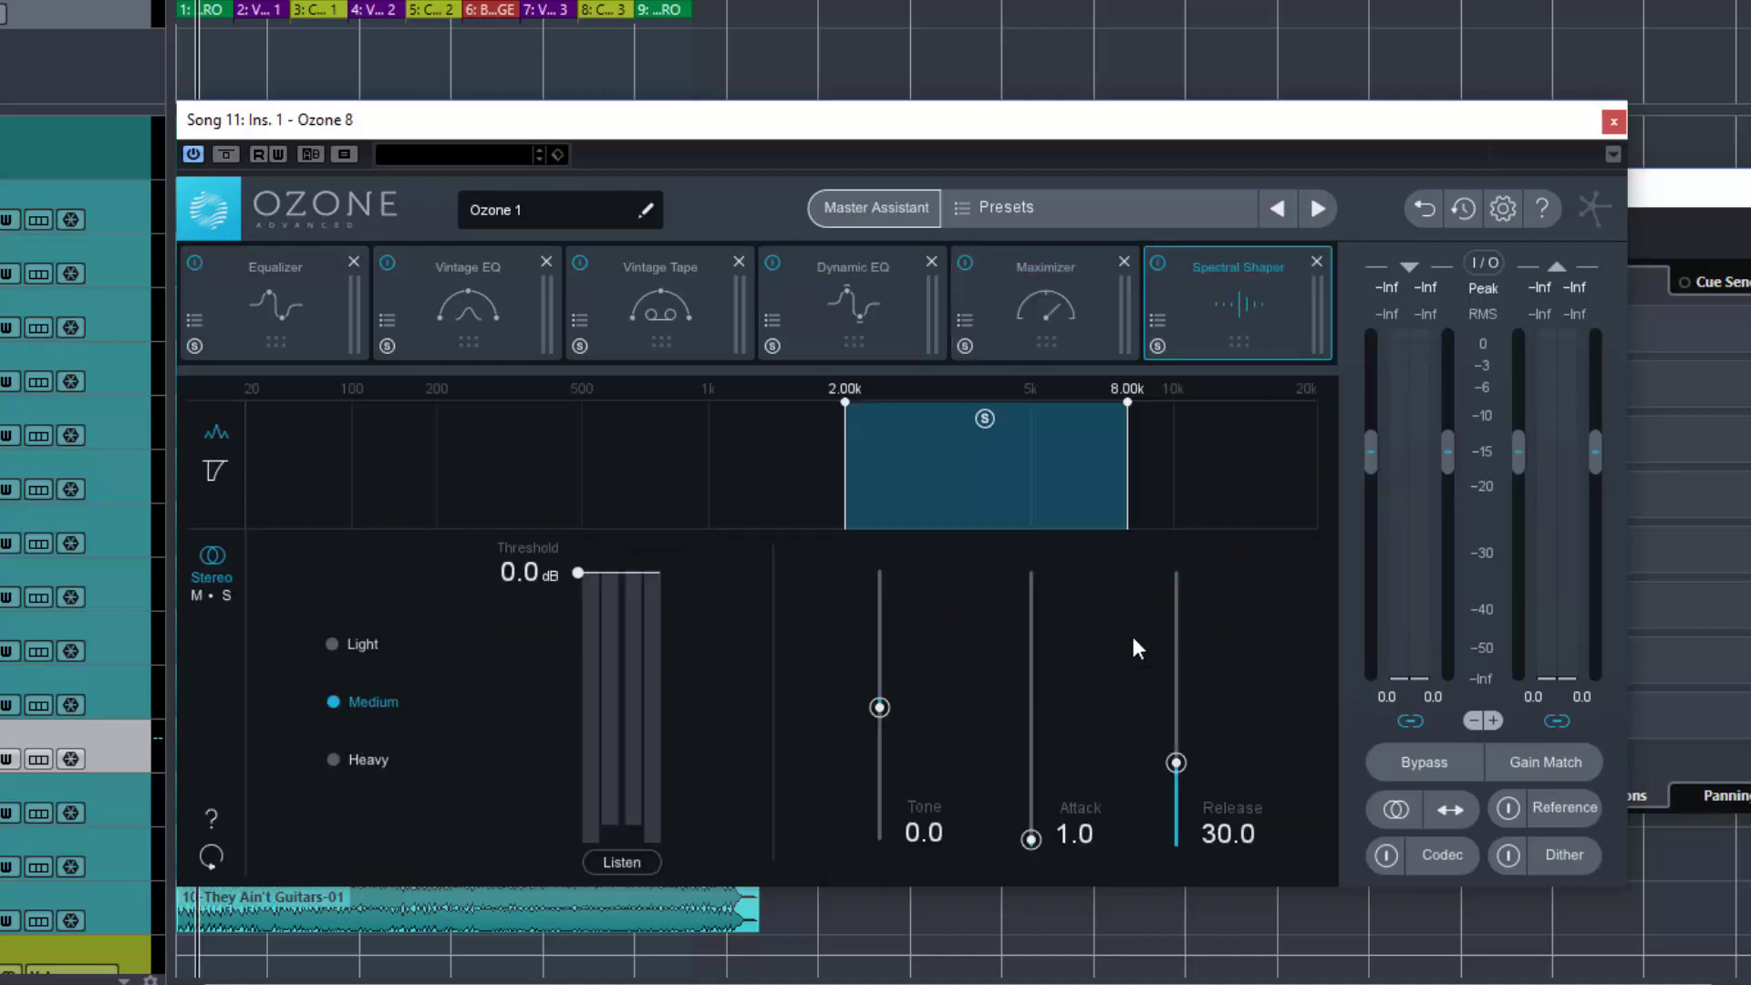
Reorder the chain to Vintage Tape, Vintage EQ, Equalizer, Spectral Shaper, Dynamic EQ, Maximizer
left_click_drag(1240, 303, 680, 322)
left_click(811, 319)
left_click_drag(810, 317, 423, 335)
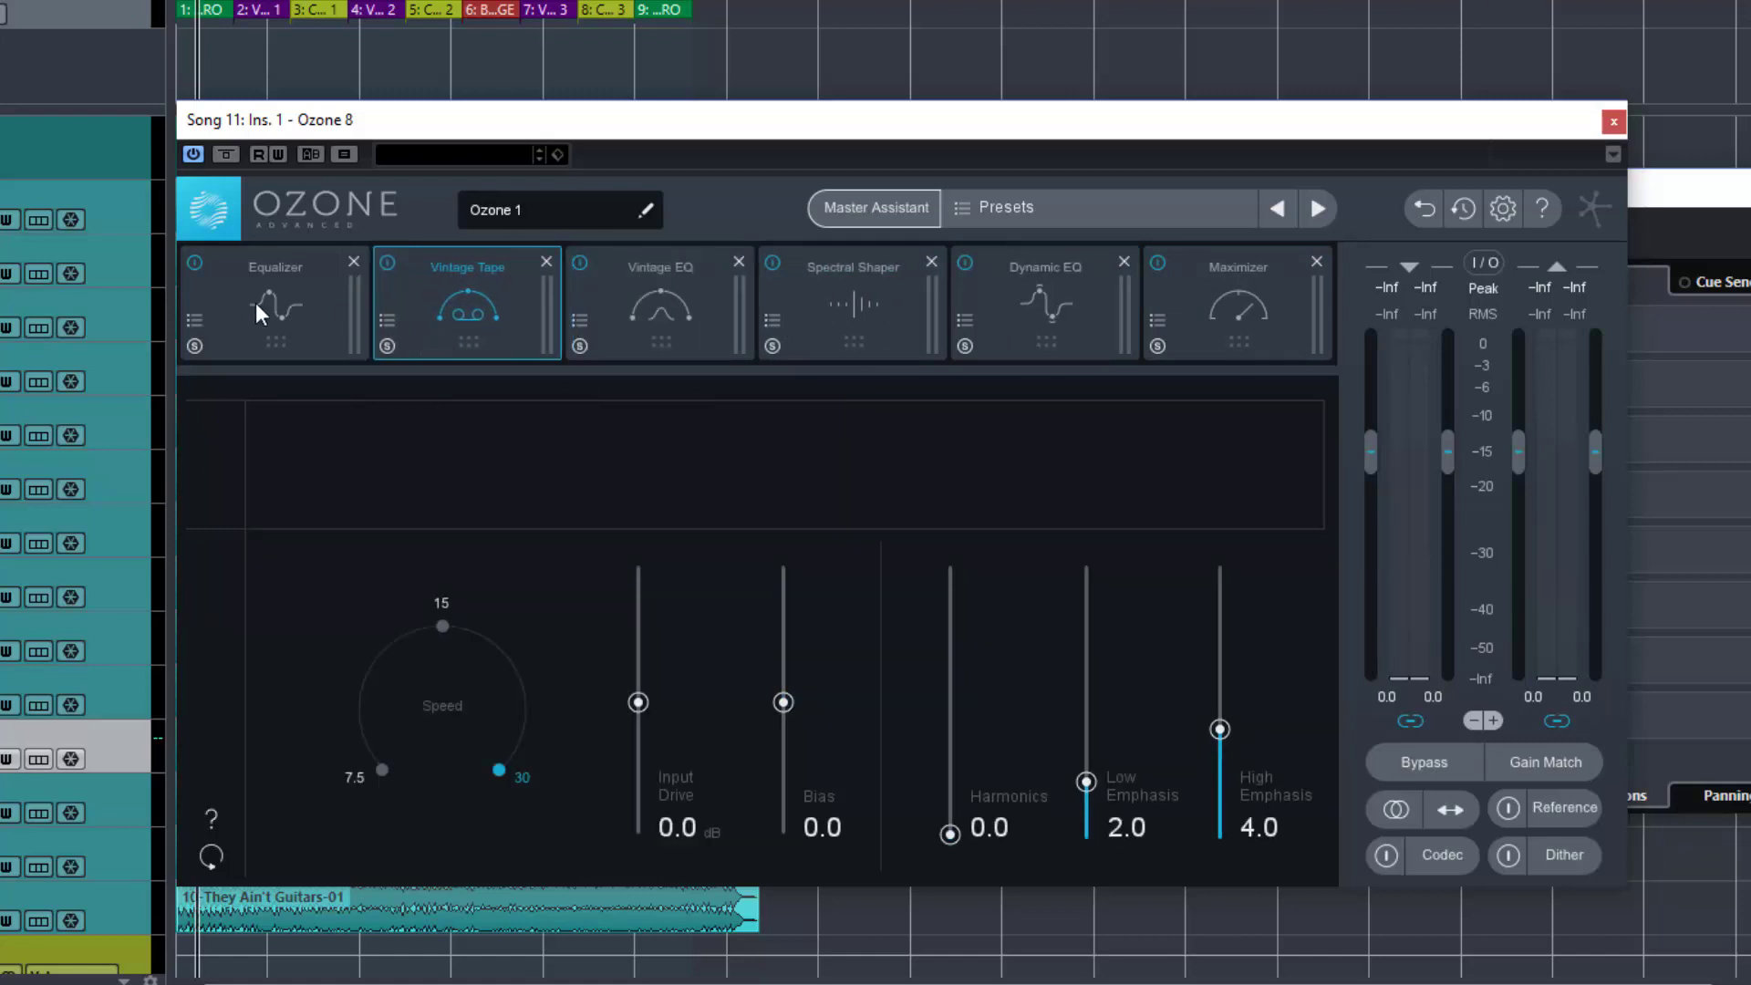
left_click_drag(255, 303, 633, 288)
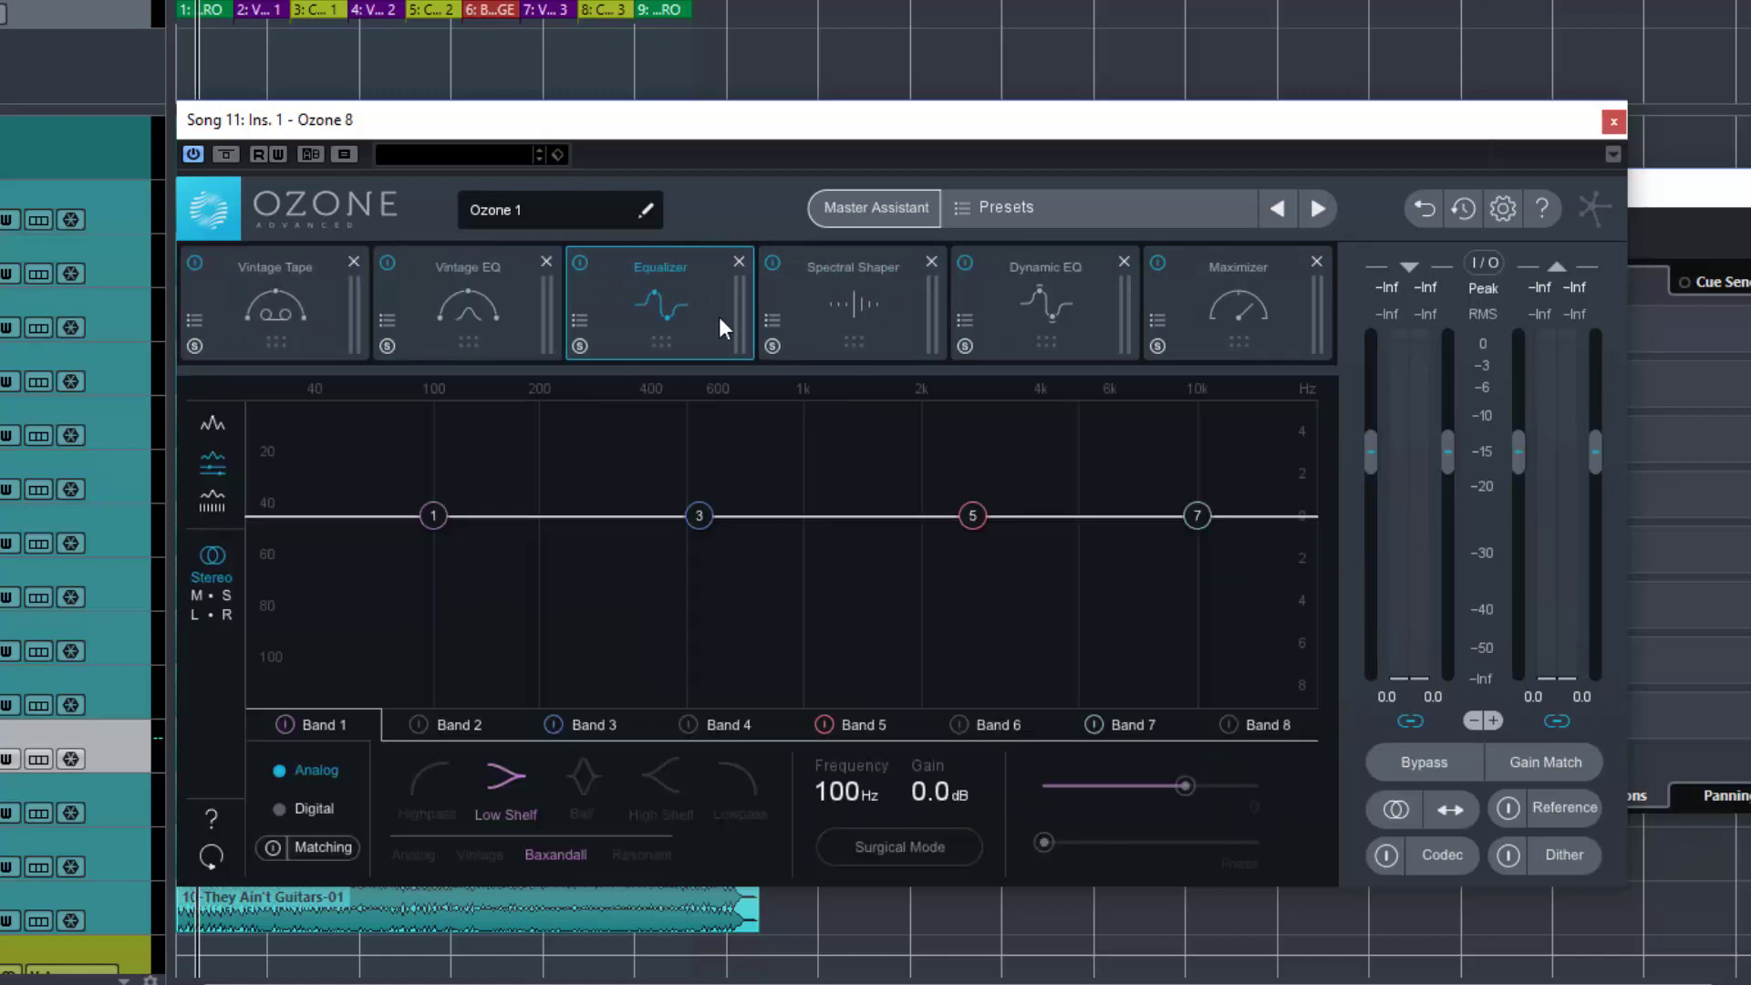
Bypass and re-enable Vintage Tape and Vintage EQ, leaving both modules switched on
left_click(194, 263)
left_click(191, 264)
left_click(192, 265)
left_click(193, 264)
left_click(390, 263)
left_click(390, 263)
Open the Equalizer Preset Manager, close it, then bring it up again
left_click(580, 320)
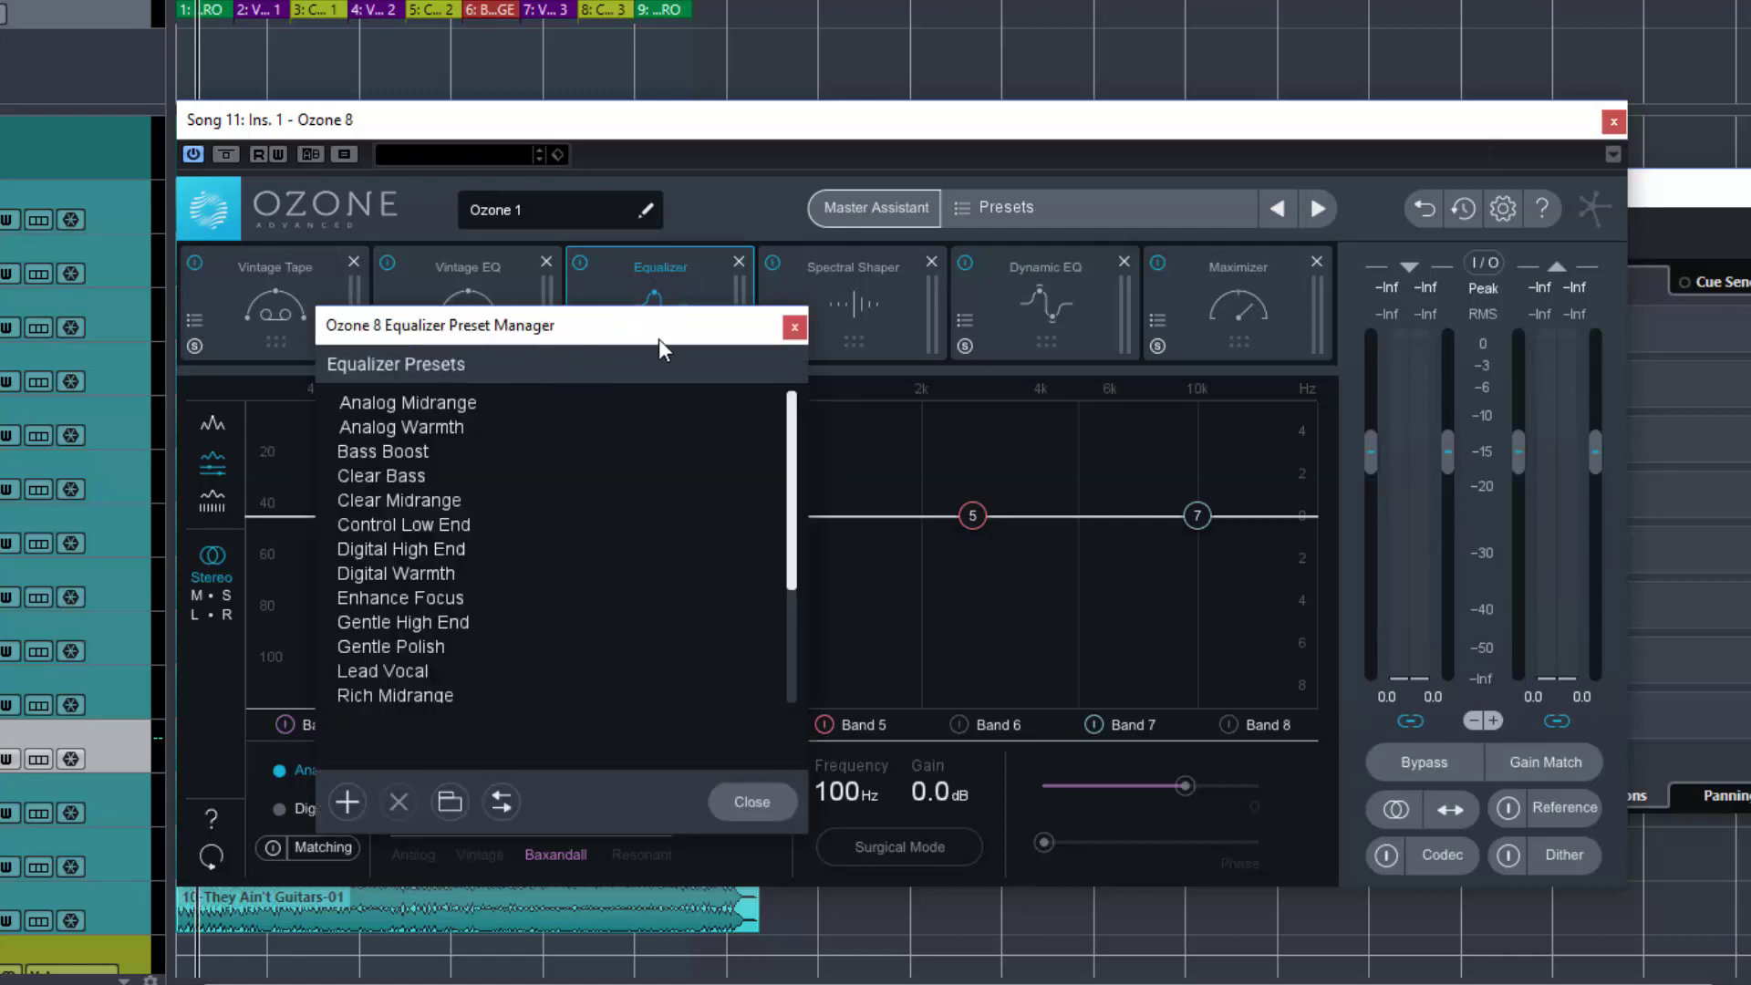
left_click(764, 801)
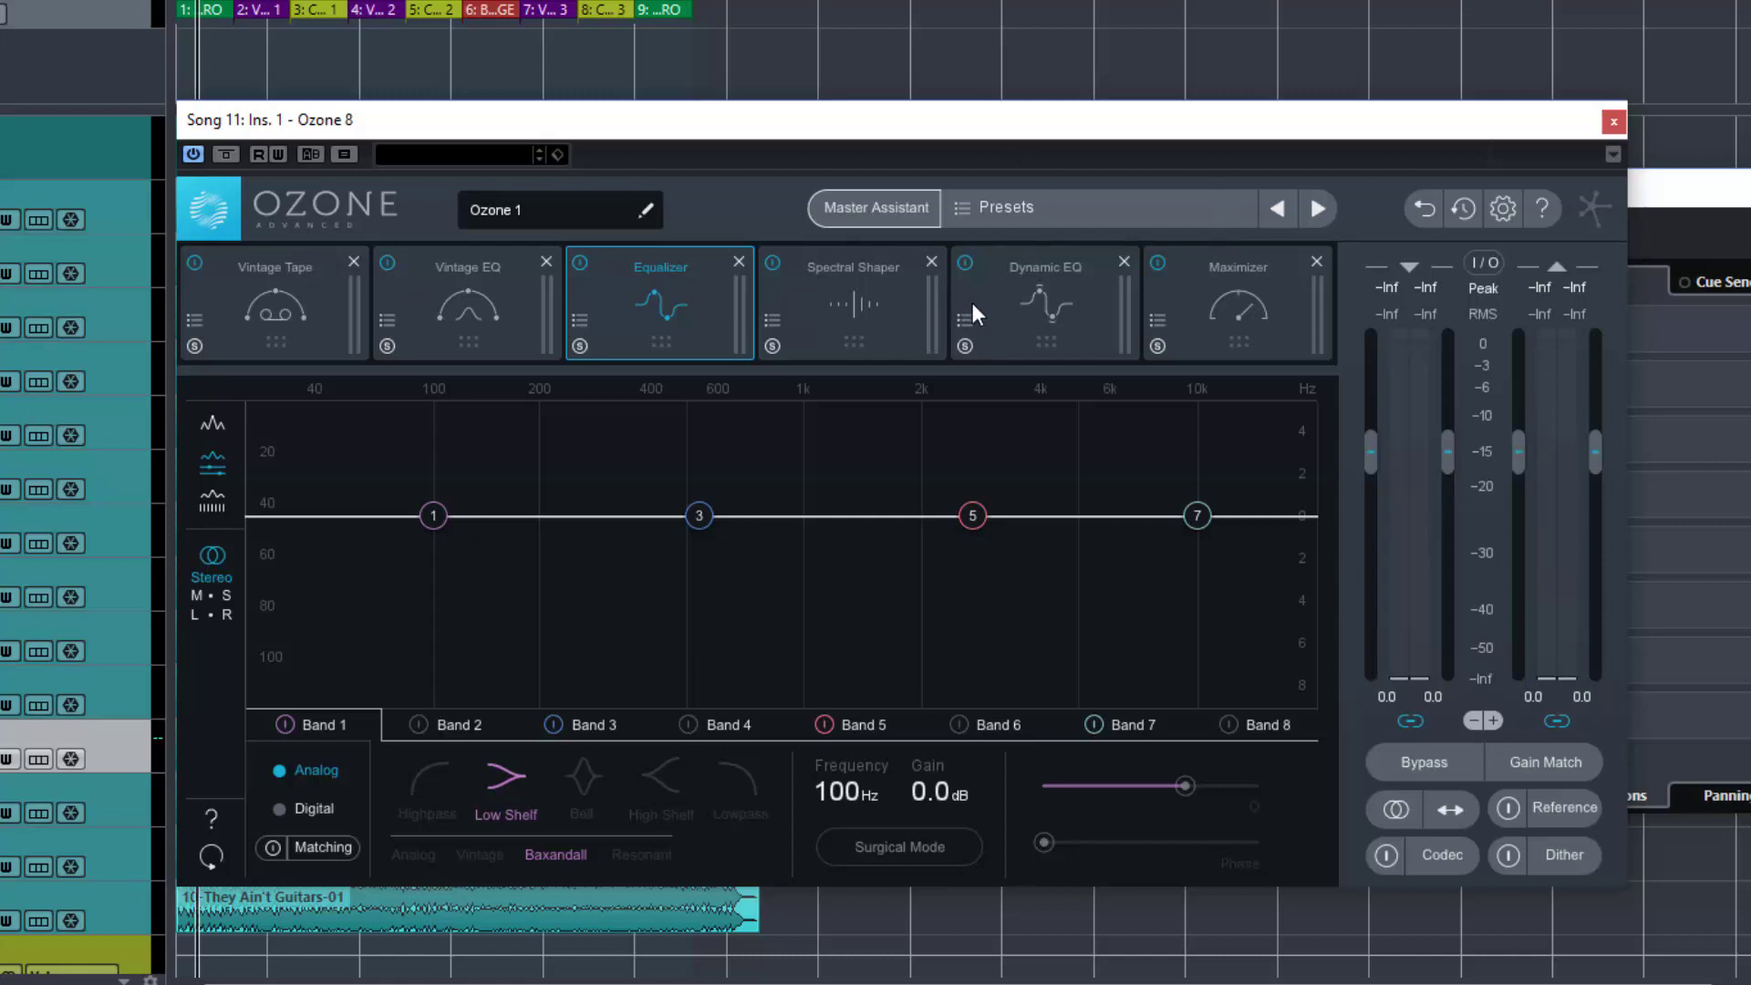
left_click(580, 321)
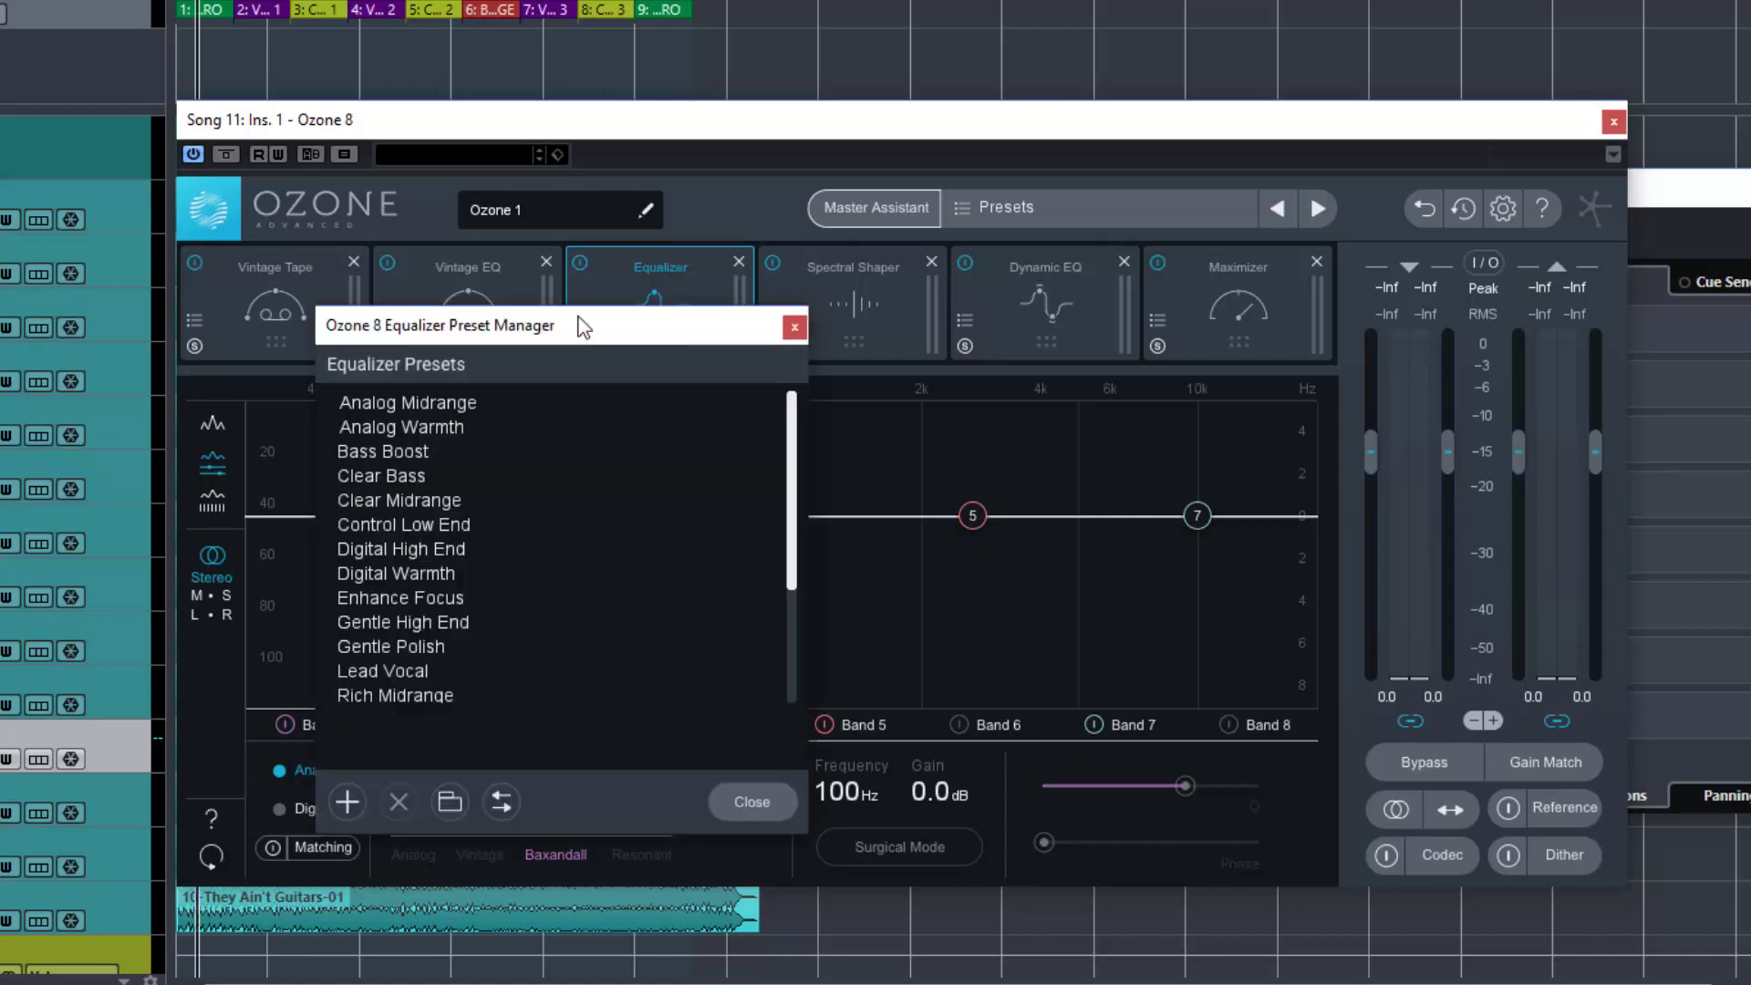
Close the Equalizer Preset Manager, then open and close the Spectral Shaper presets
left_click(737, 802)
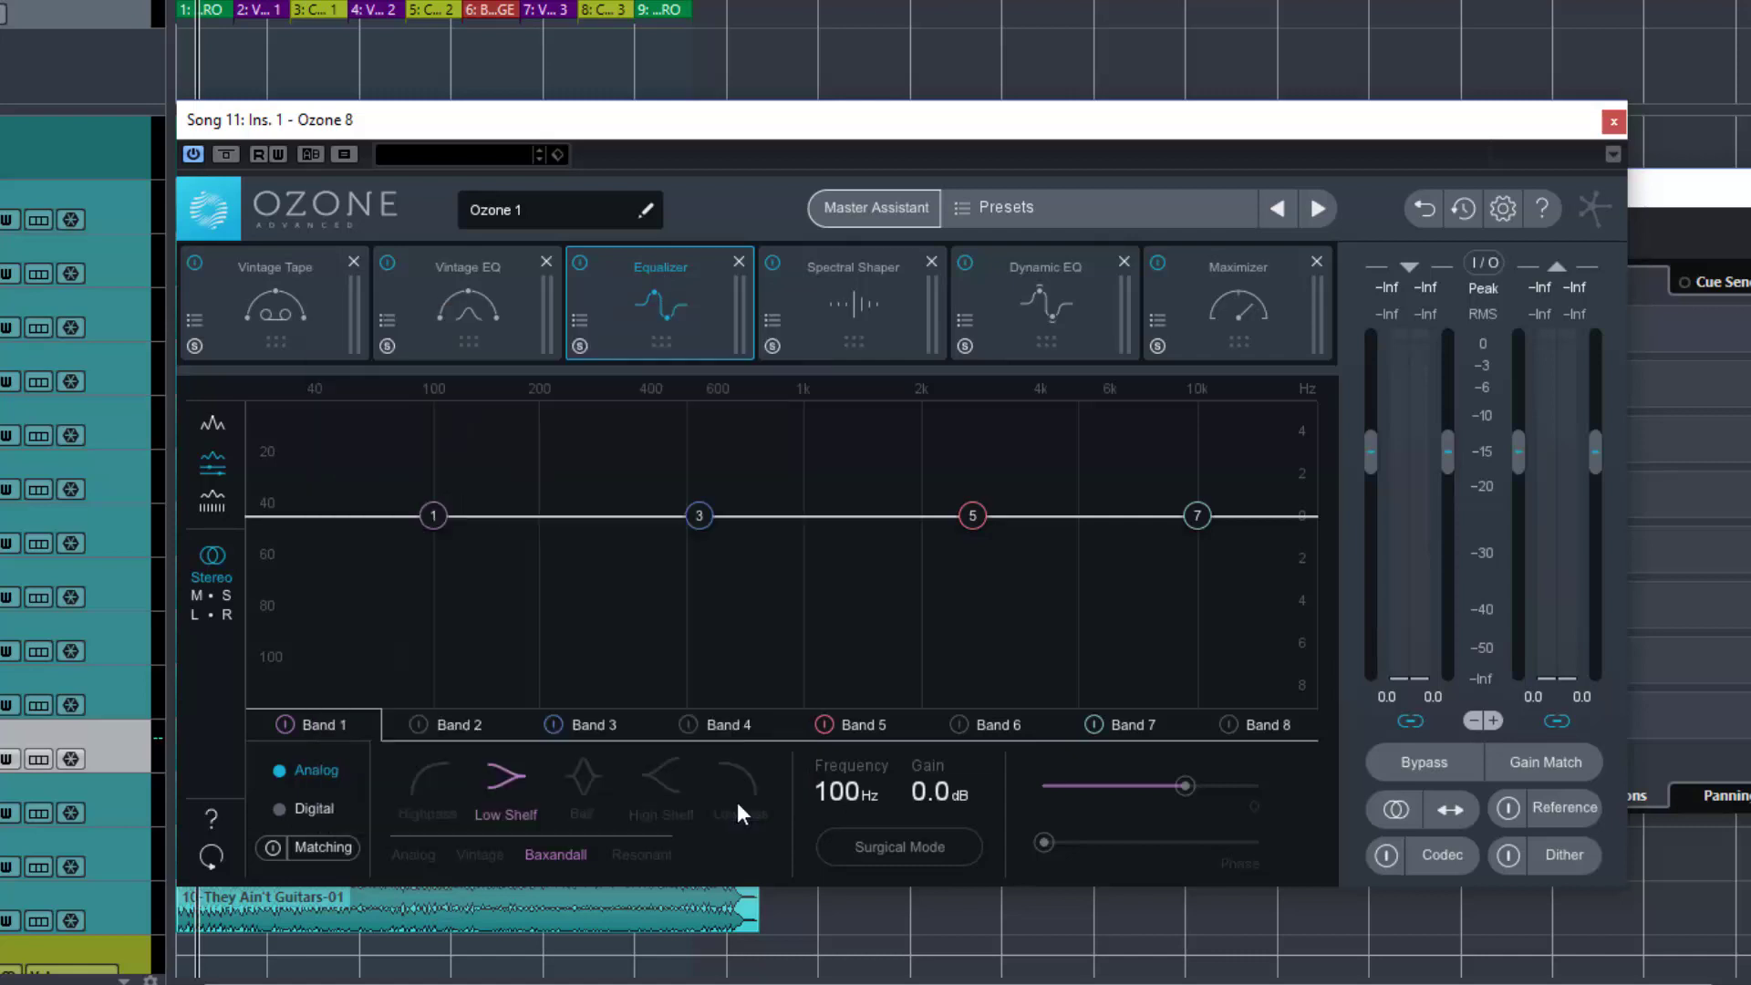
left_click(773, 319)
left_click(794, 327)
Step through each module's settings from Vintage EQ and Vintage Tape across to Maximizer
left_click(474, 304)
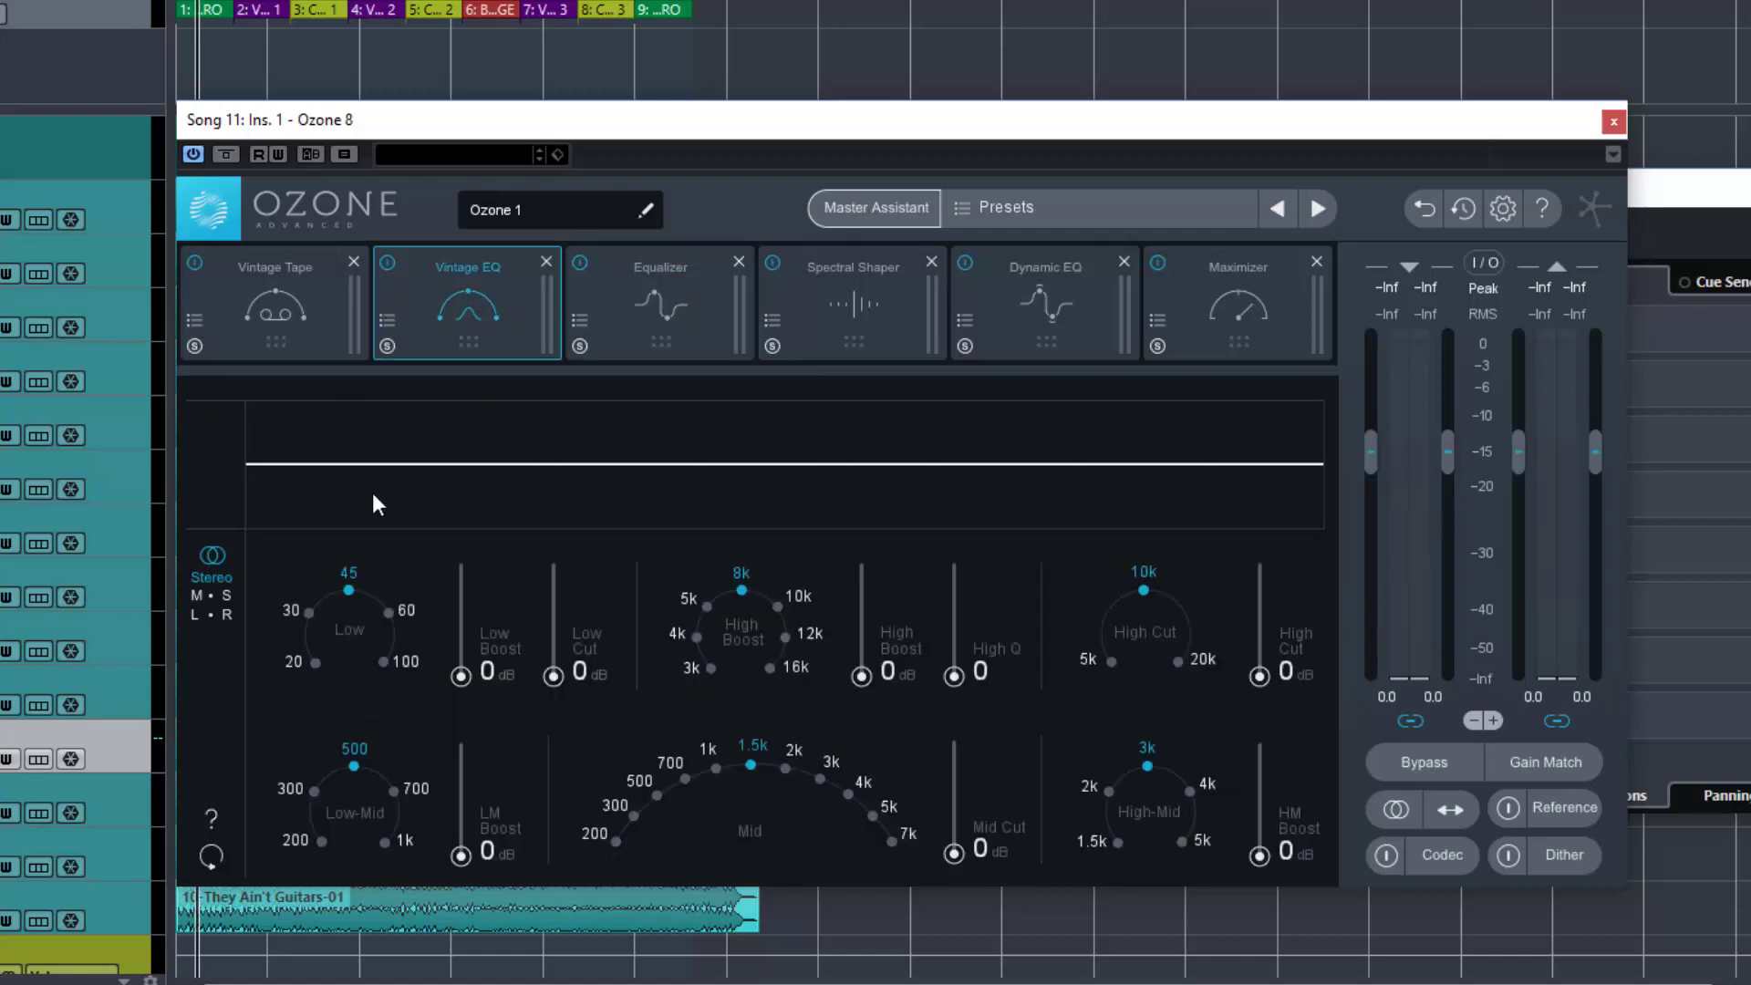
left_click(309, 309)
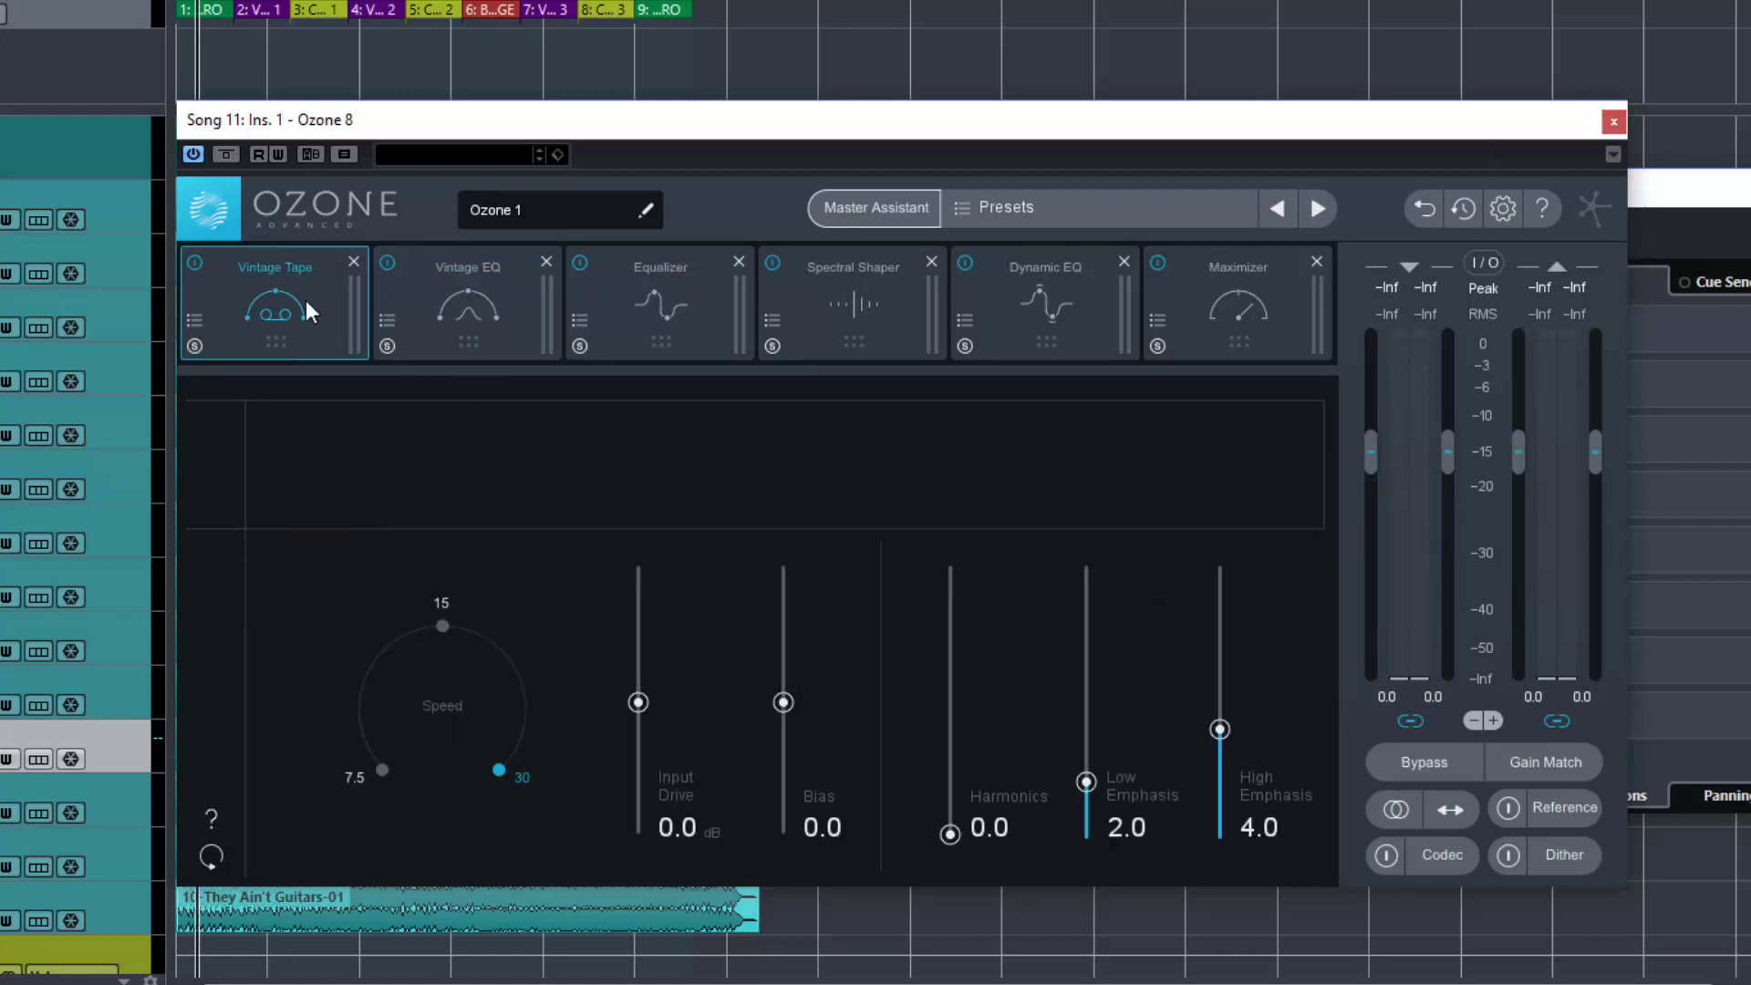
left_click(436, 313)
left_click(665, 337)
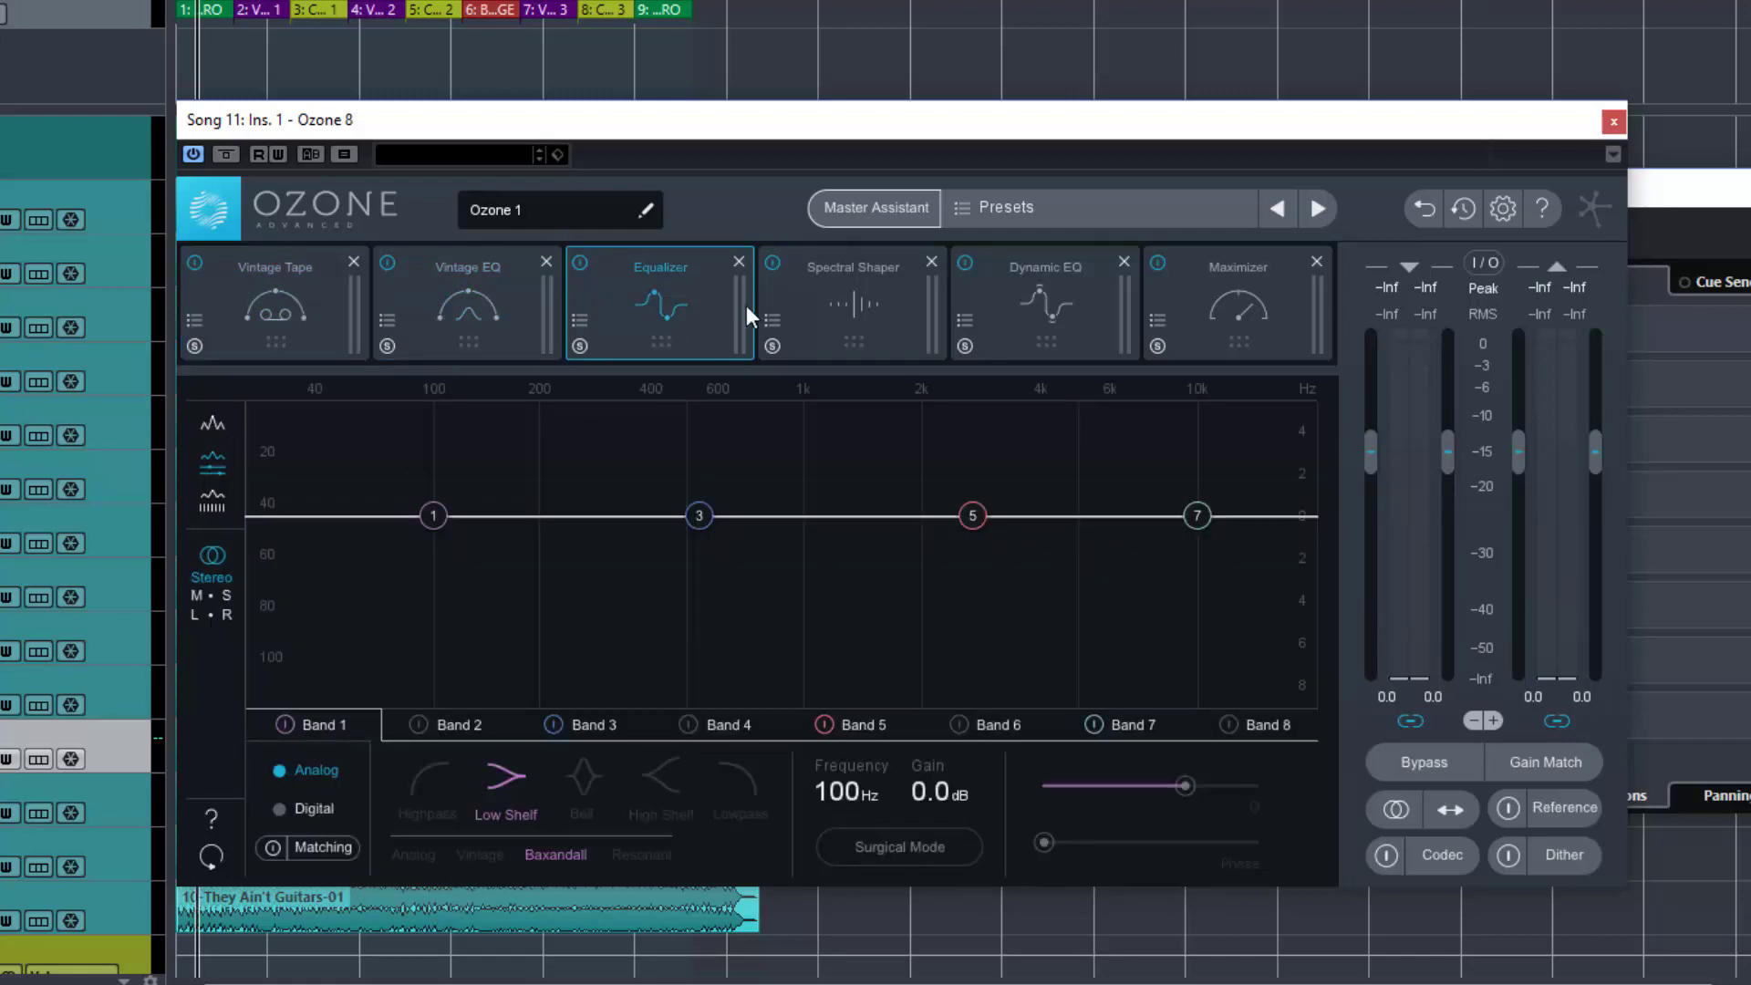
left_click(824, 299)
left_click(1035, 301)
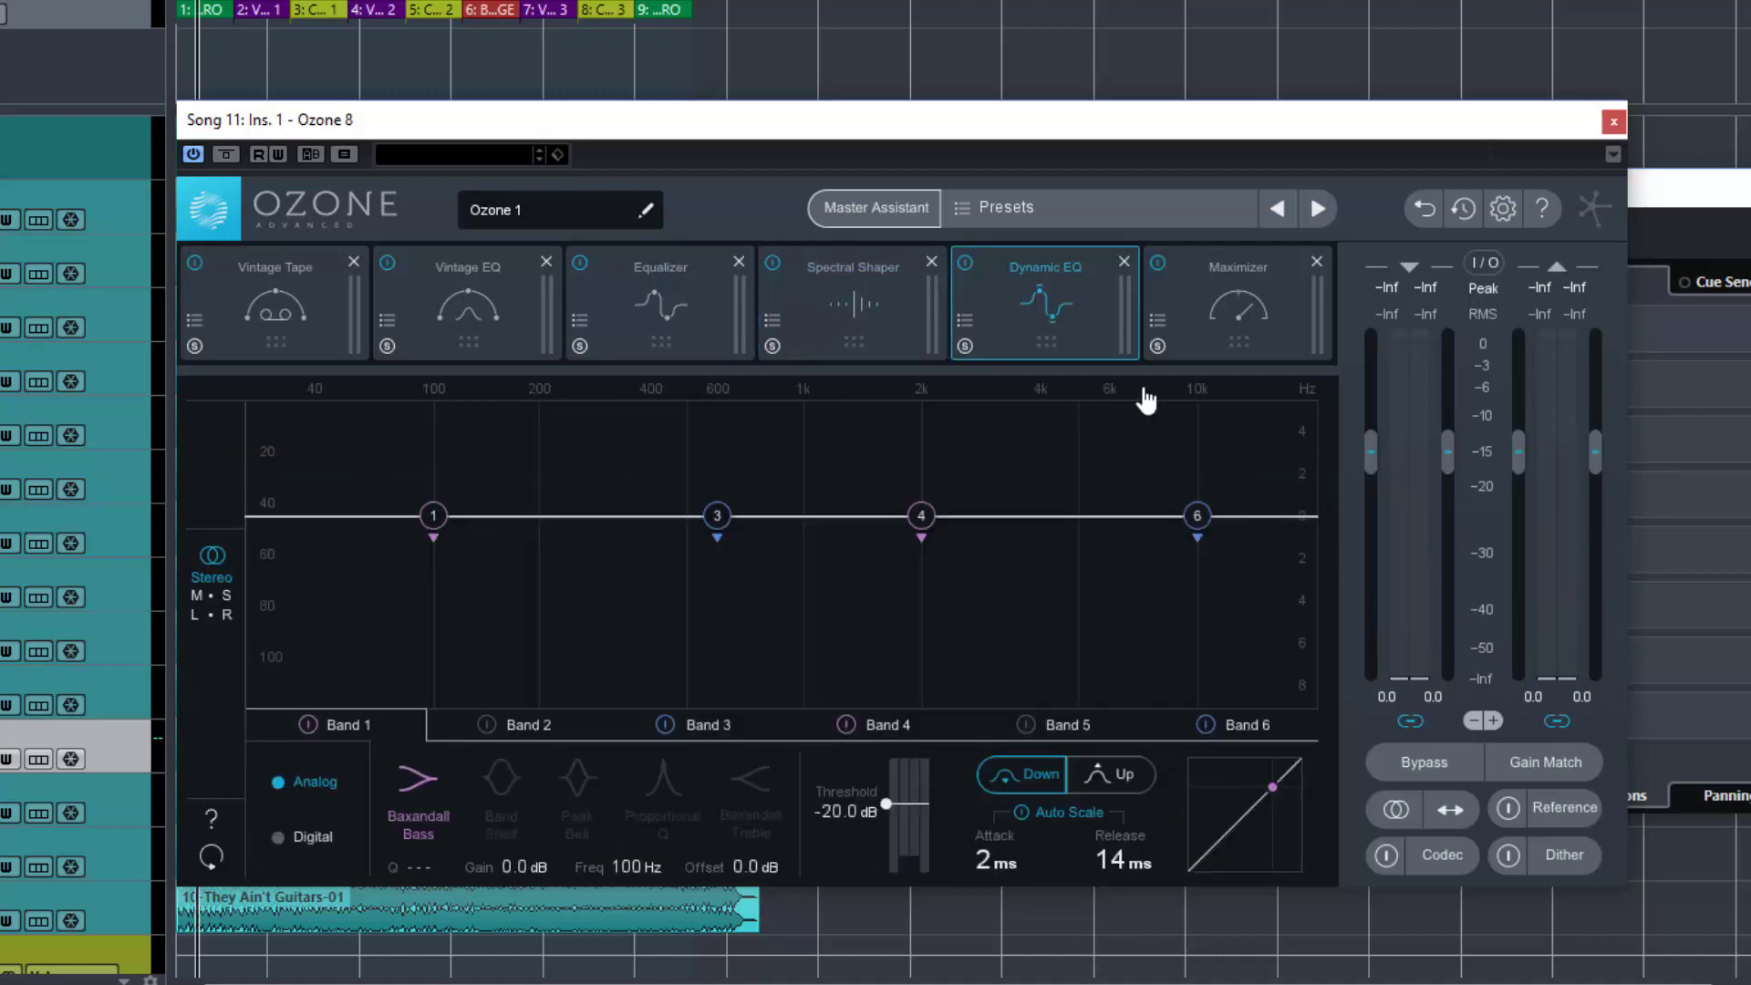
left_click(1253, 336)
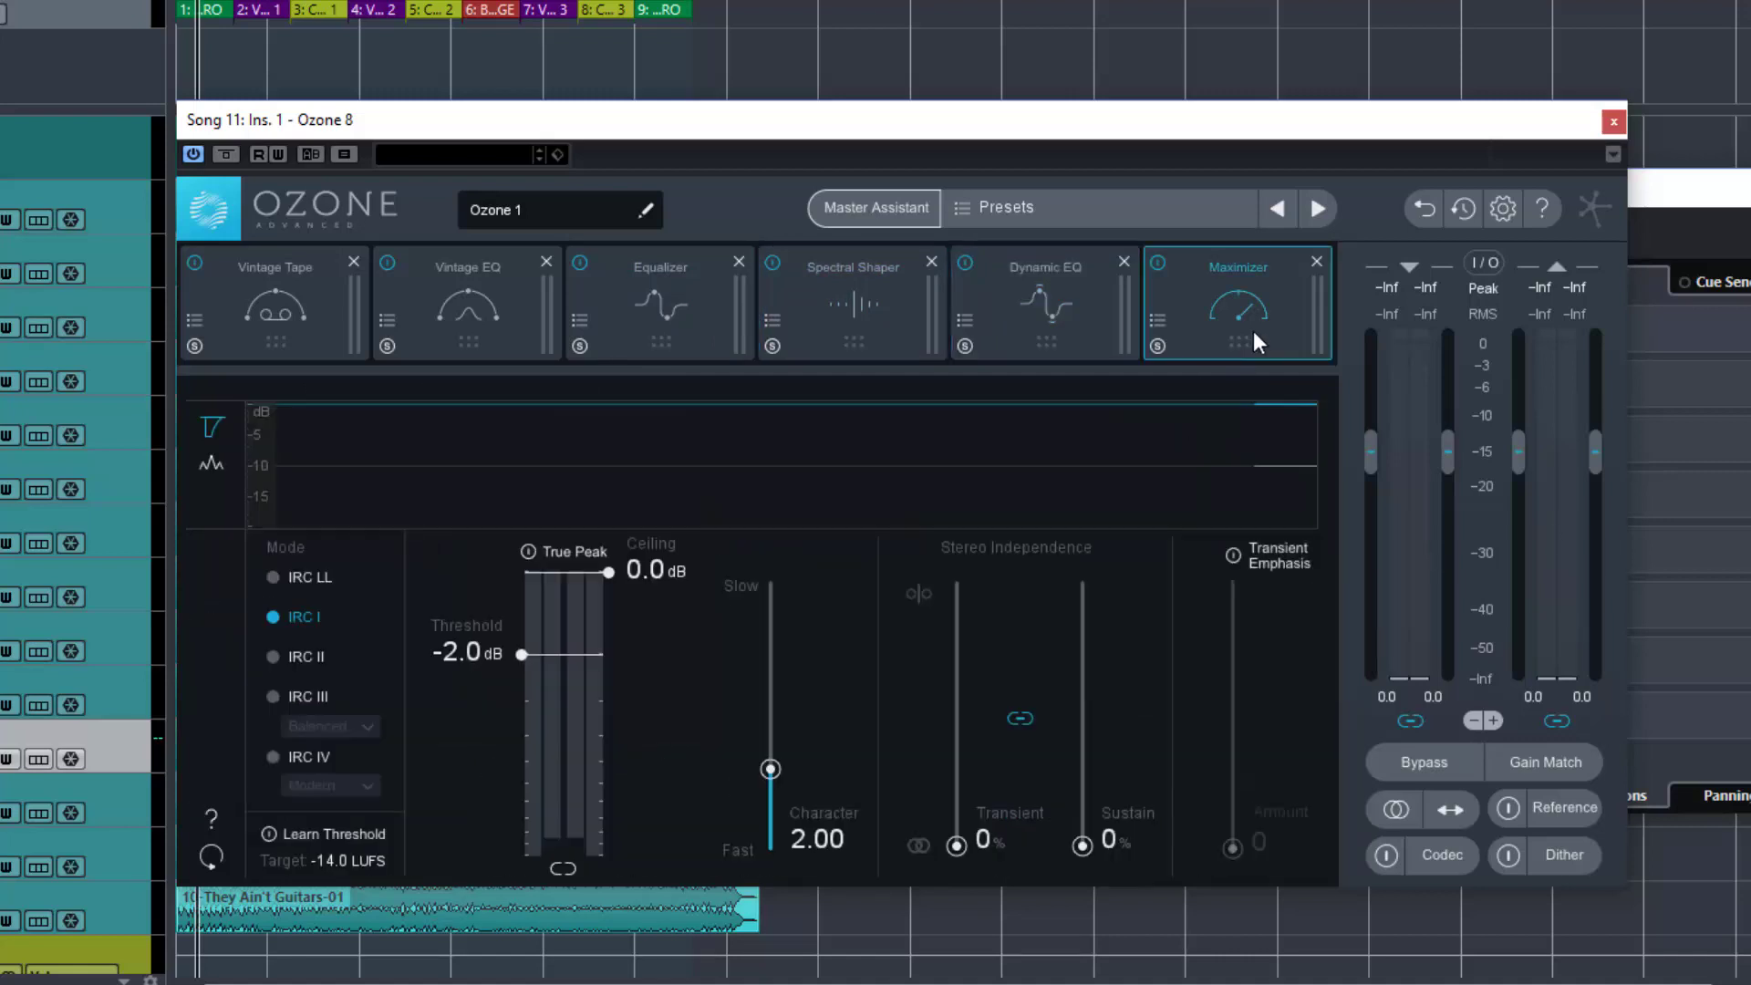
Step back through Dynamic EQ, Spectral Shaper, Equalizer and Vintage EQ to Vintage Tape
left_click(1060, 307)
left_click(829, 293)
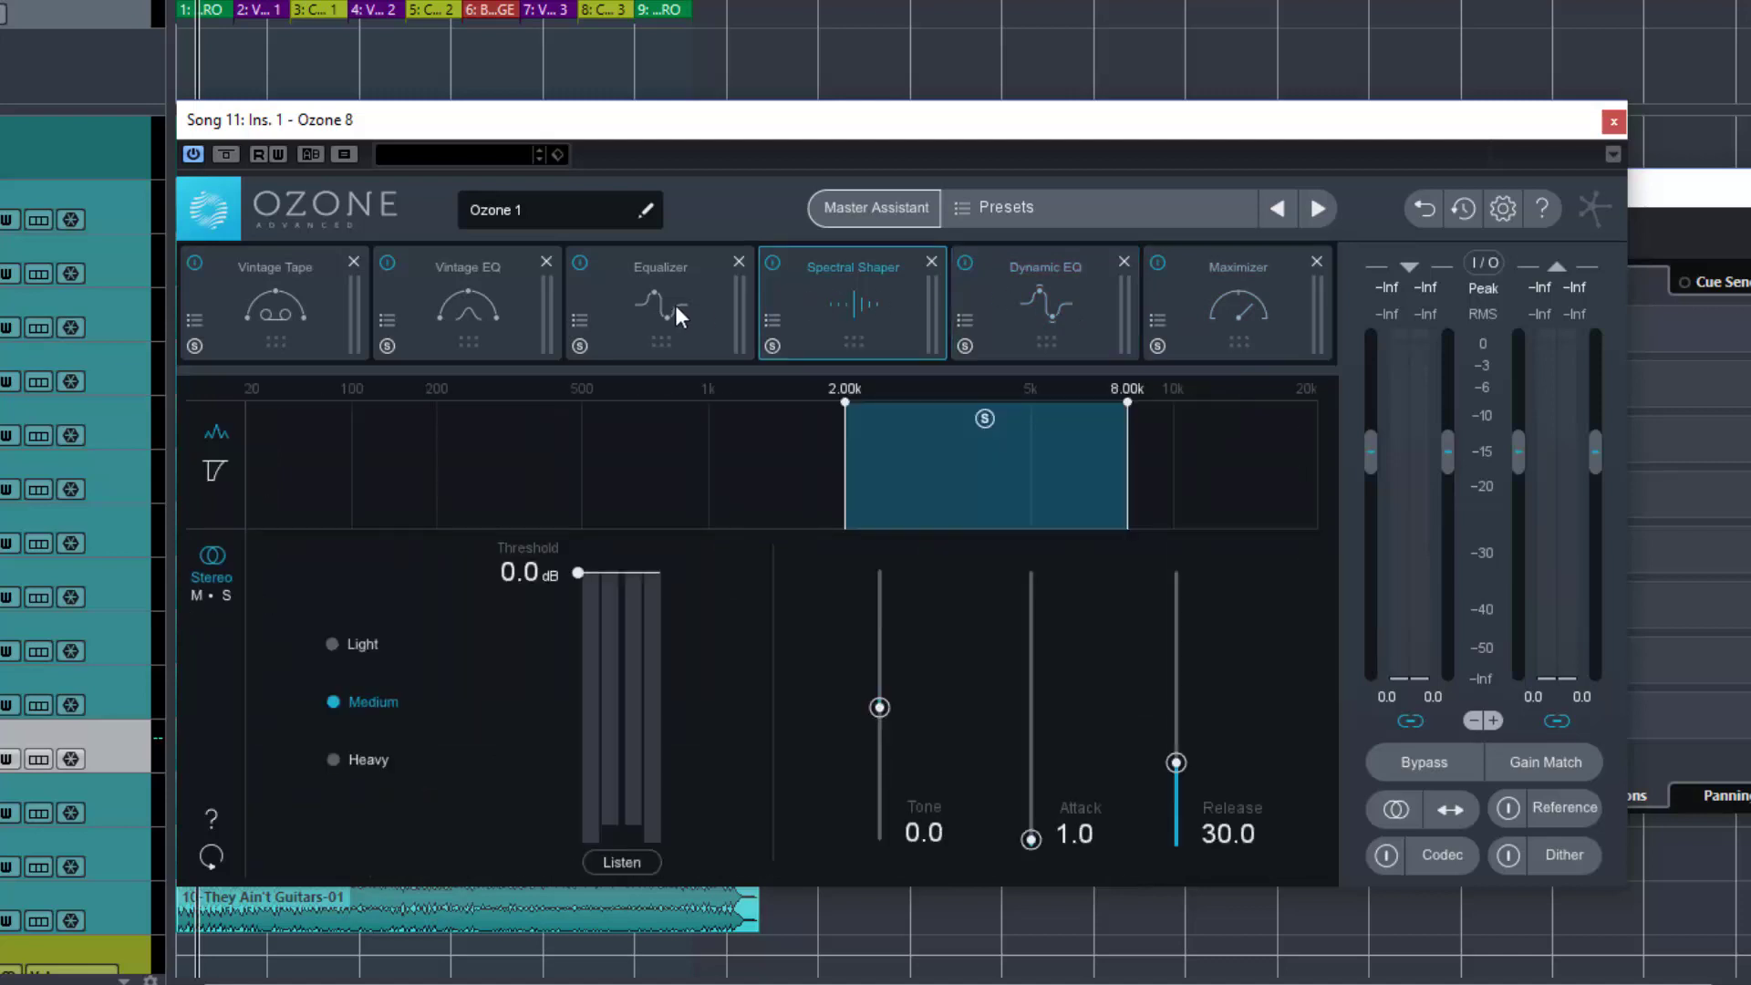
left_click(627, 312)
left_click(478, 328)
left_click(319, 324)
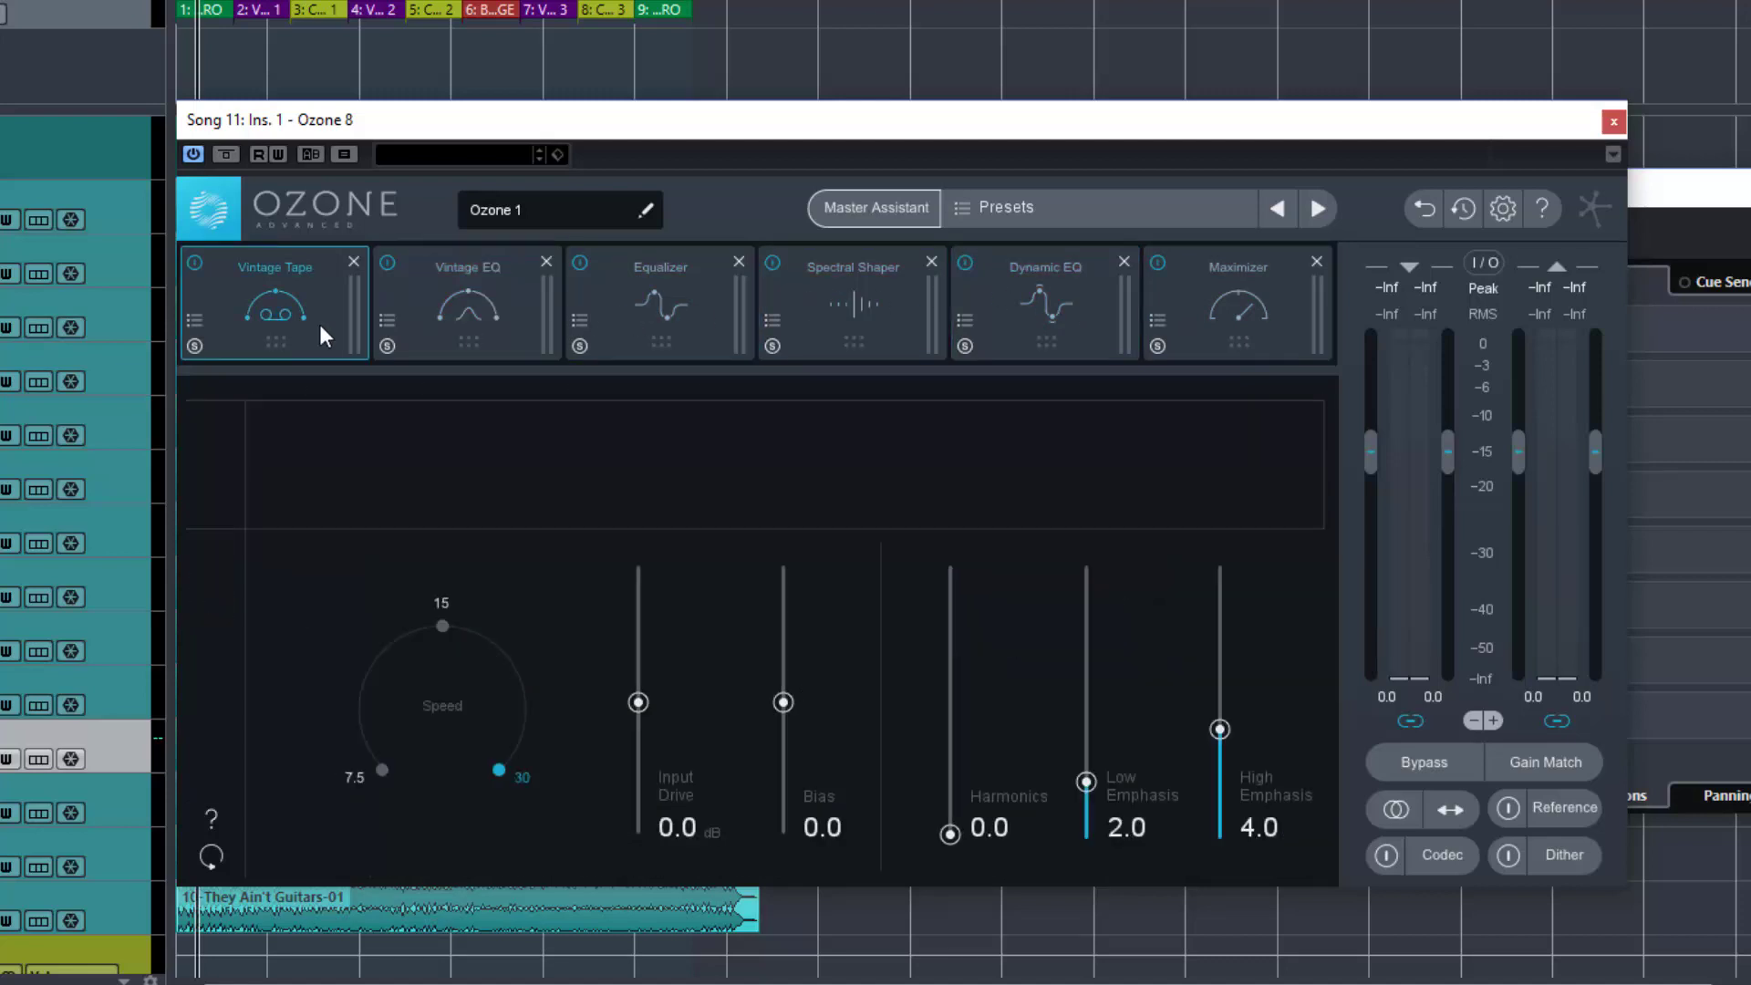
Raise the linked input gains, adjust the right one unlinked, then reset both to 0.0 linked
left_click_drag(772, 130, 794, 118)
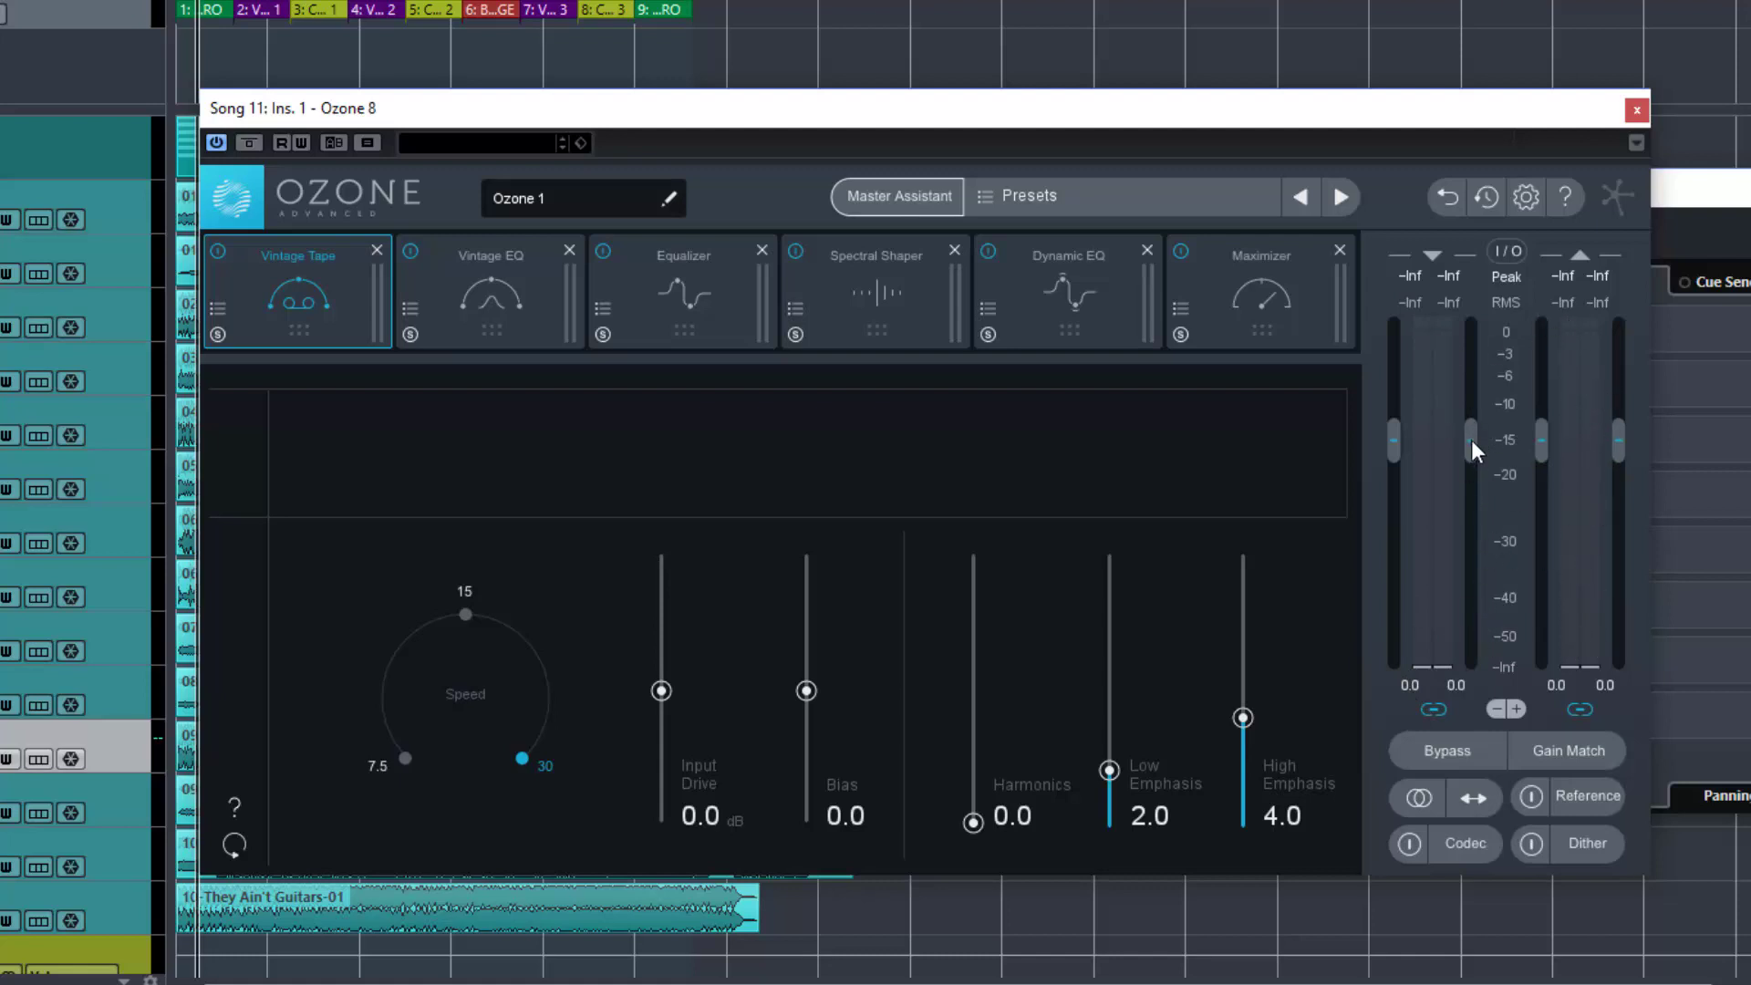
left_click_drag(1471, 441, 1566, 459)
left_click(1433, 710)
mouse_move(1470, 443)
left_mouse_down()
mouse_move(1470, 488)
mouse_move(1465, 444)
left_mouse_up()
double_click(1467, 449)
Extend the level meter range down to -90 dB
left_click(1497, 711)
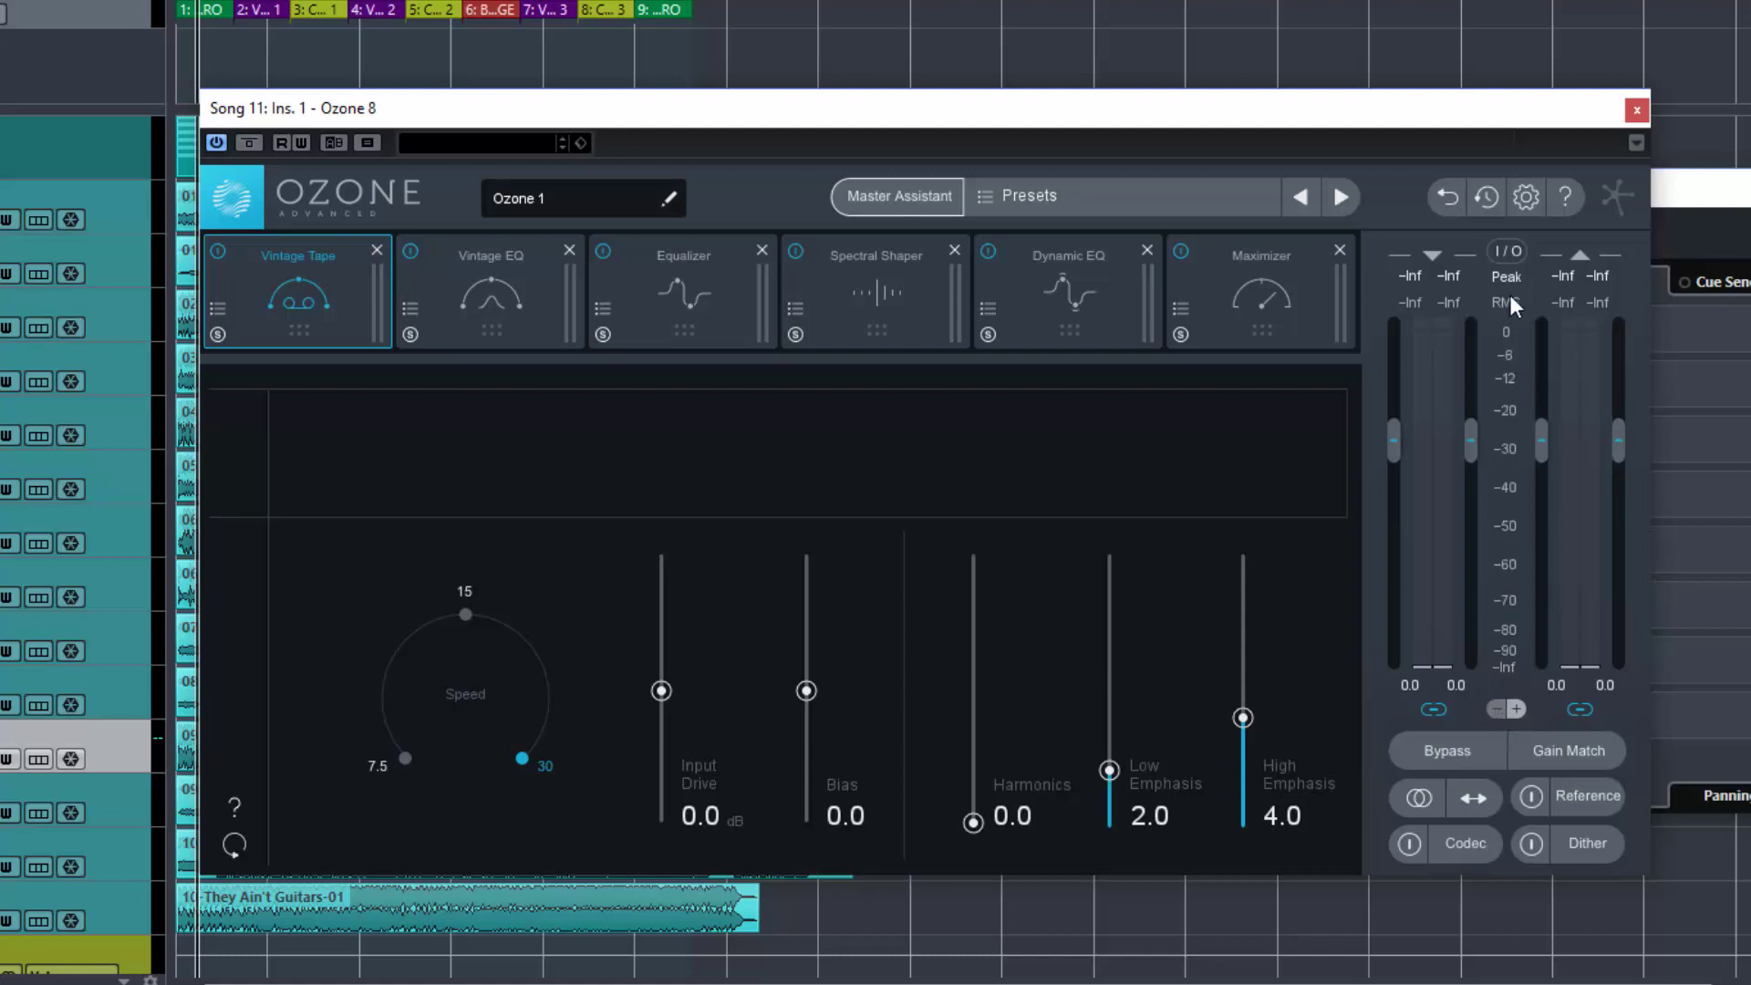
left_click(1517, 713)
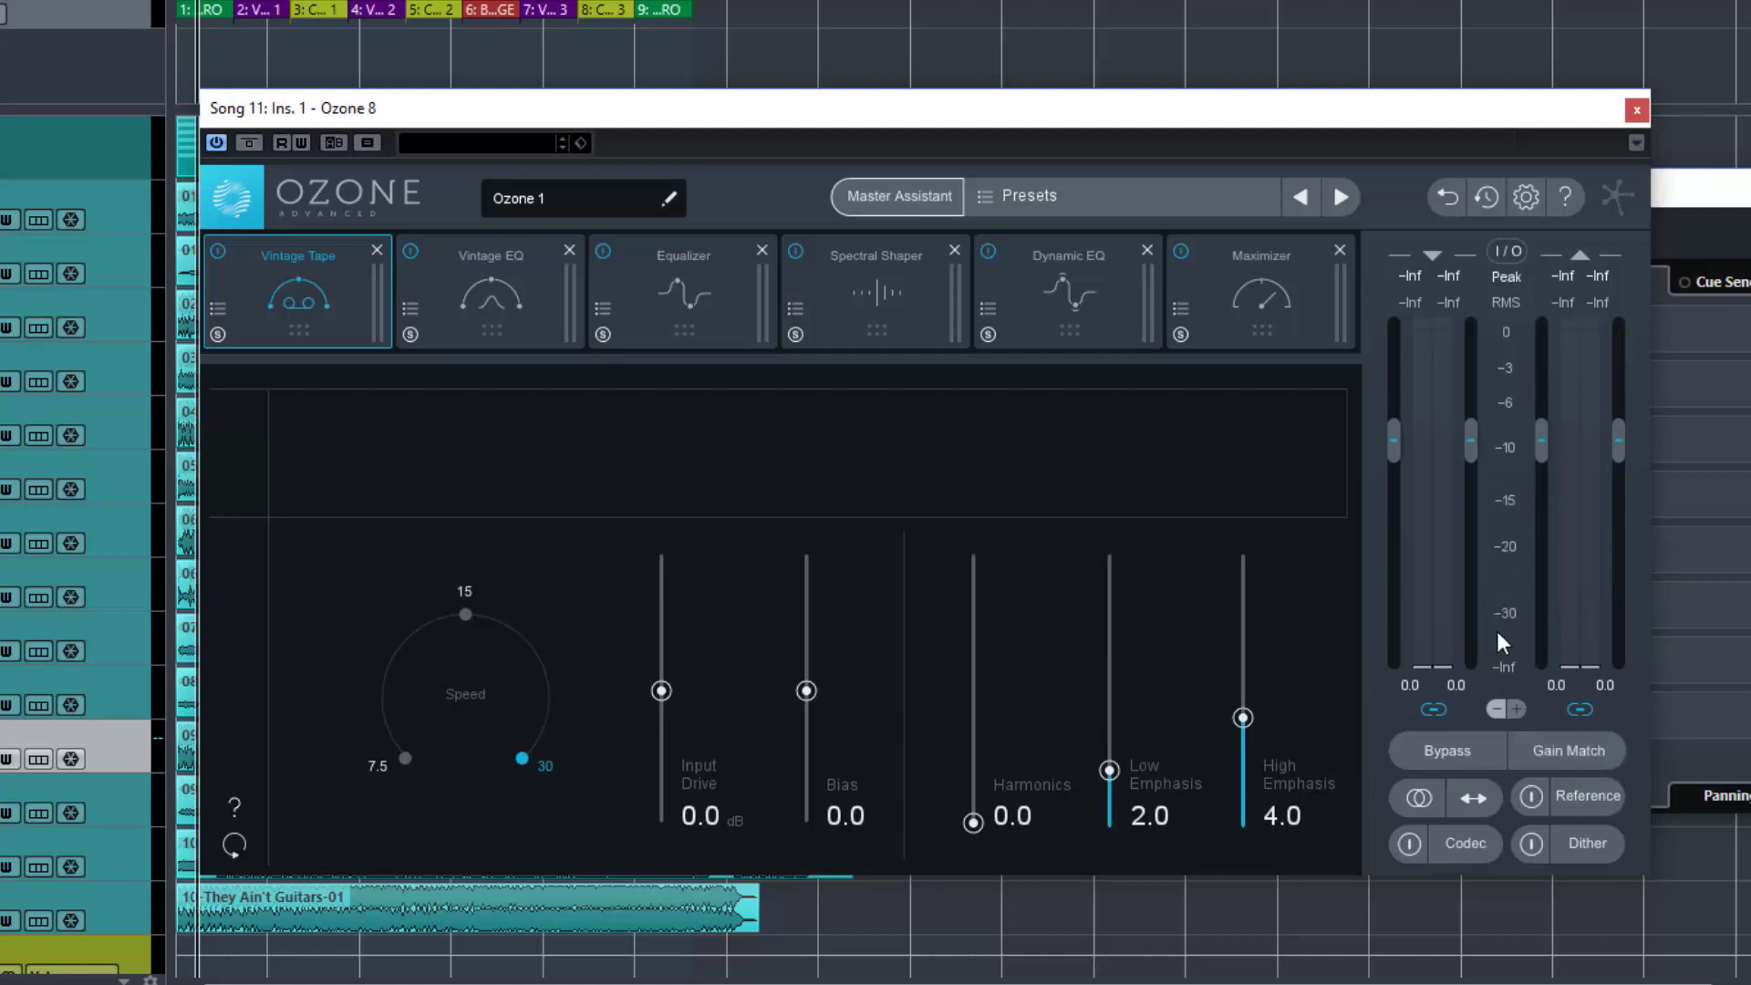
left_click(1497, 712)
left_click(1497, 713)
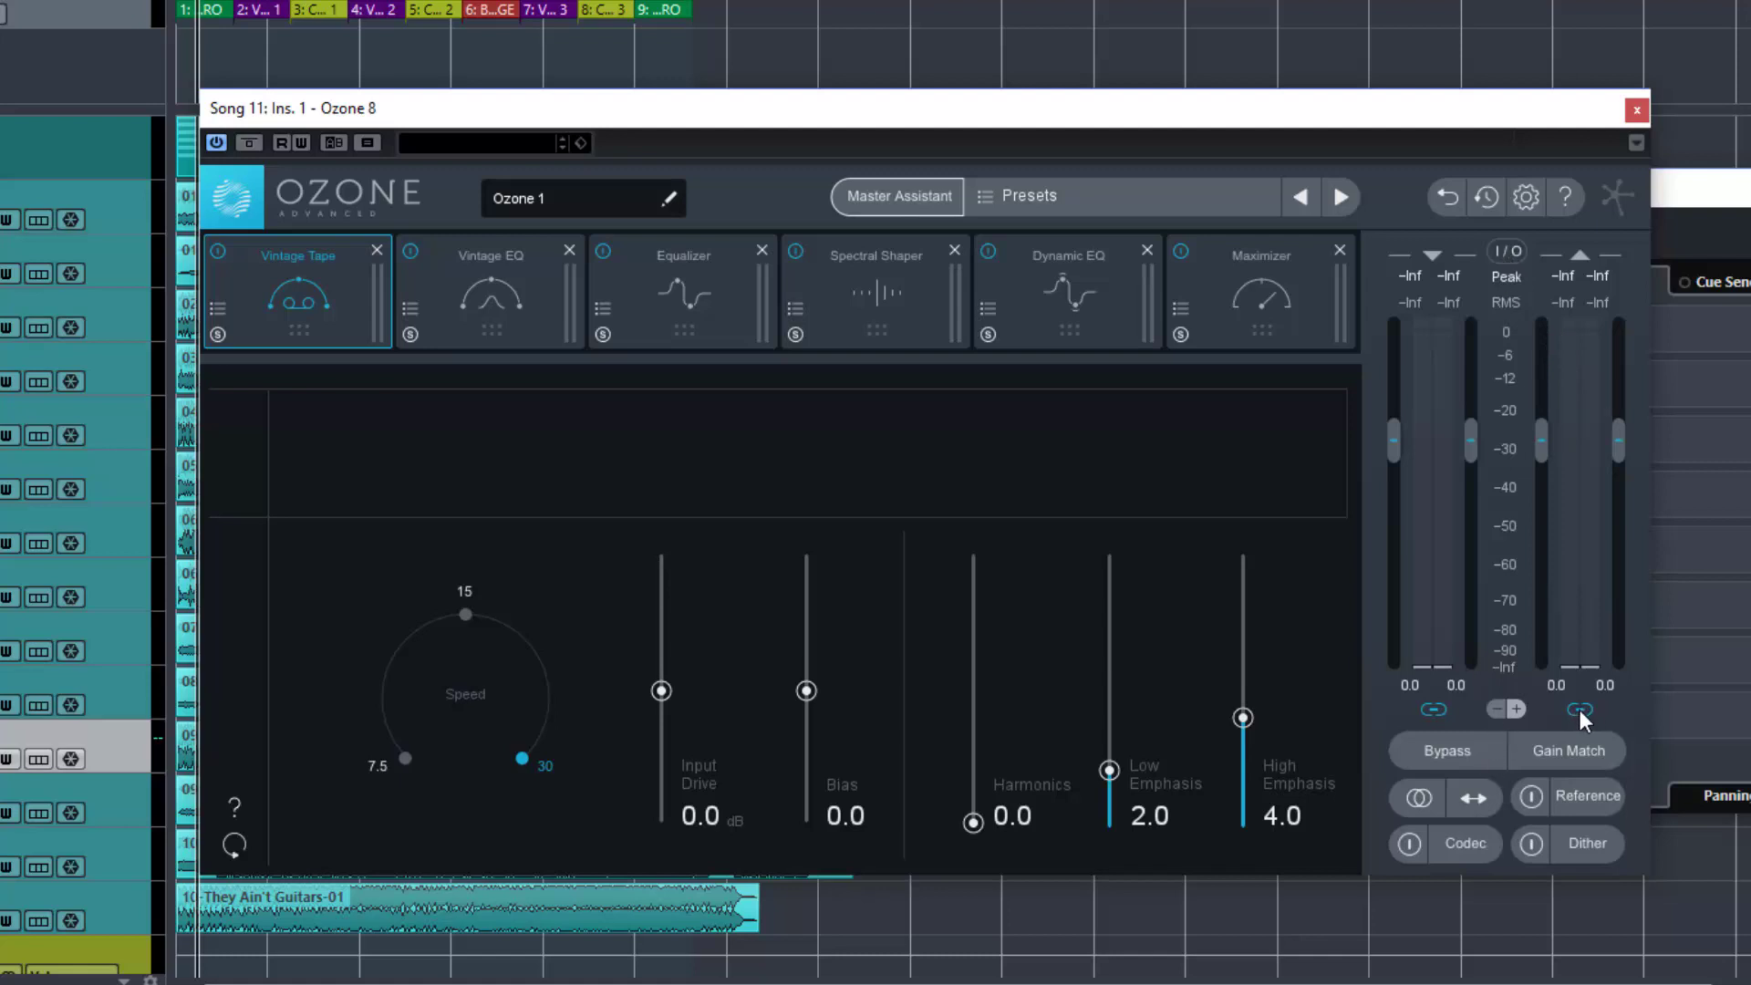
Compare processed and unprocessed sound by toggling global Bypass, Maximizer and Dynamic EQ
left_click(1432, 753)
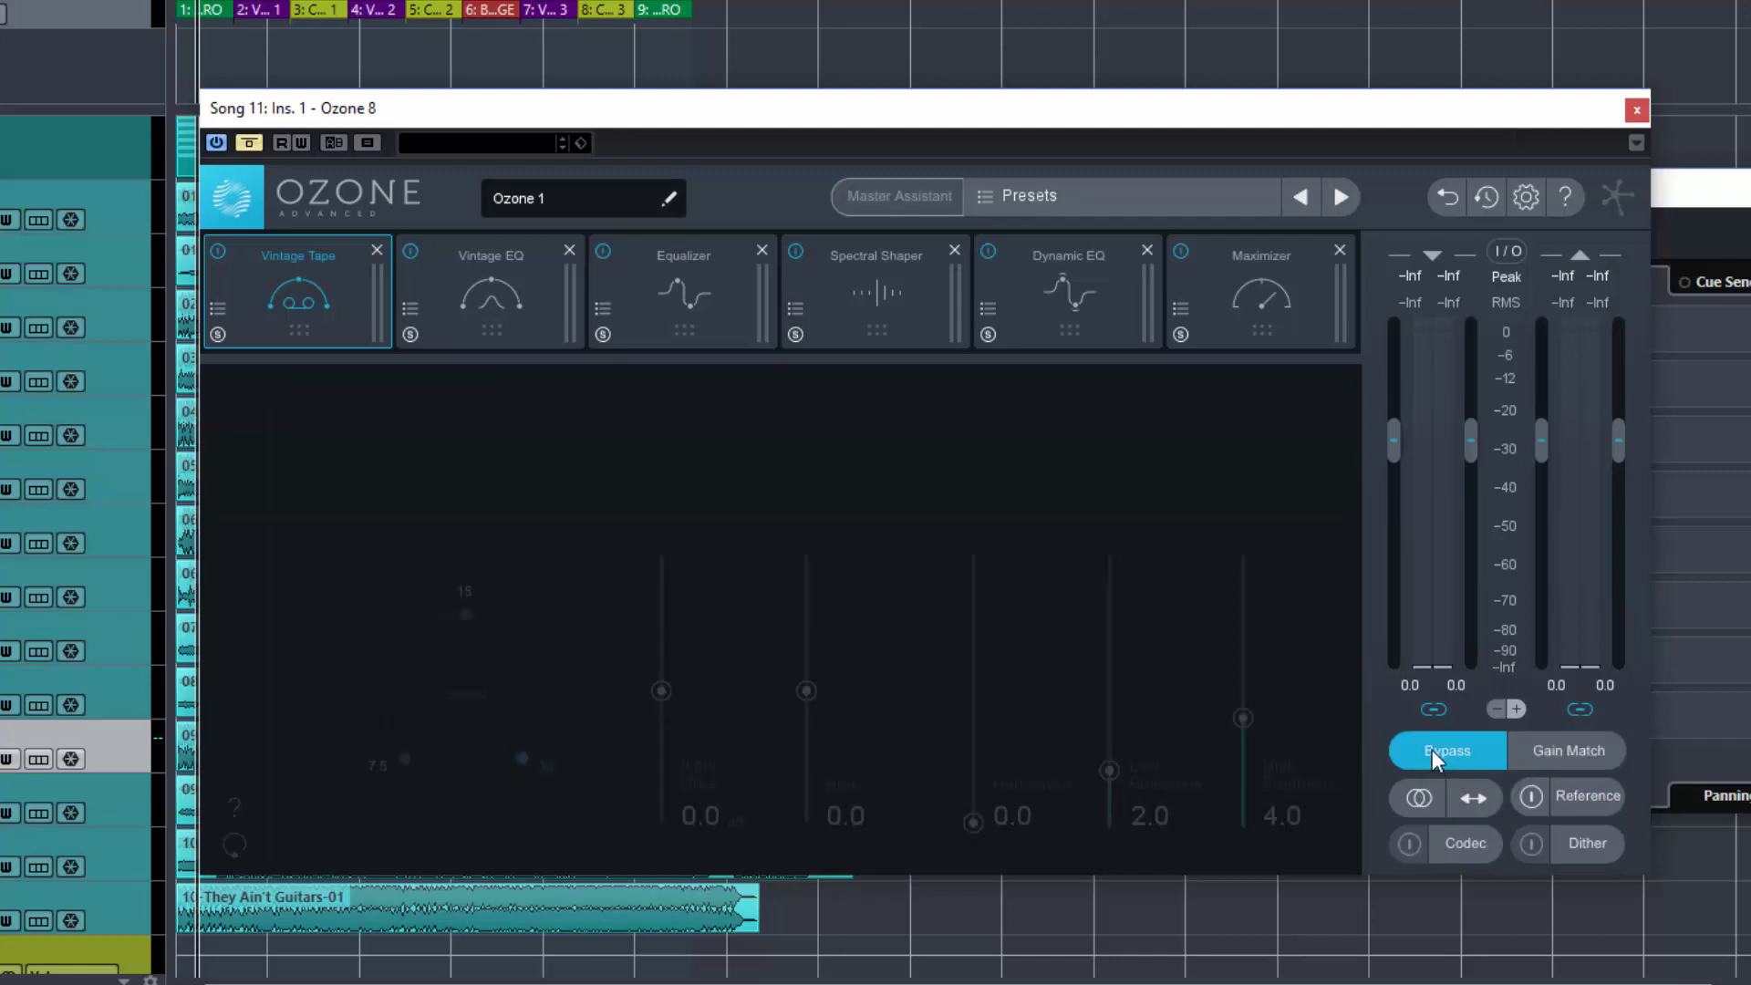
left_click(1432, 750)
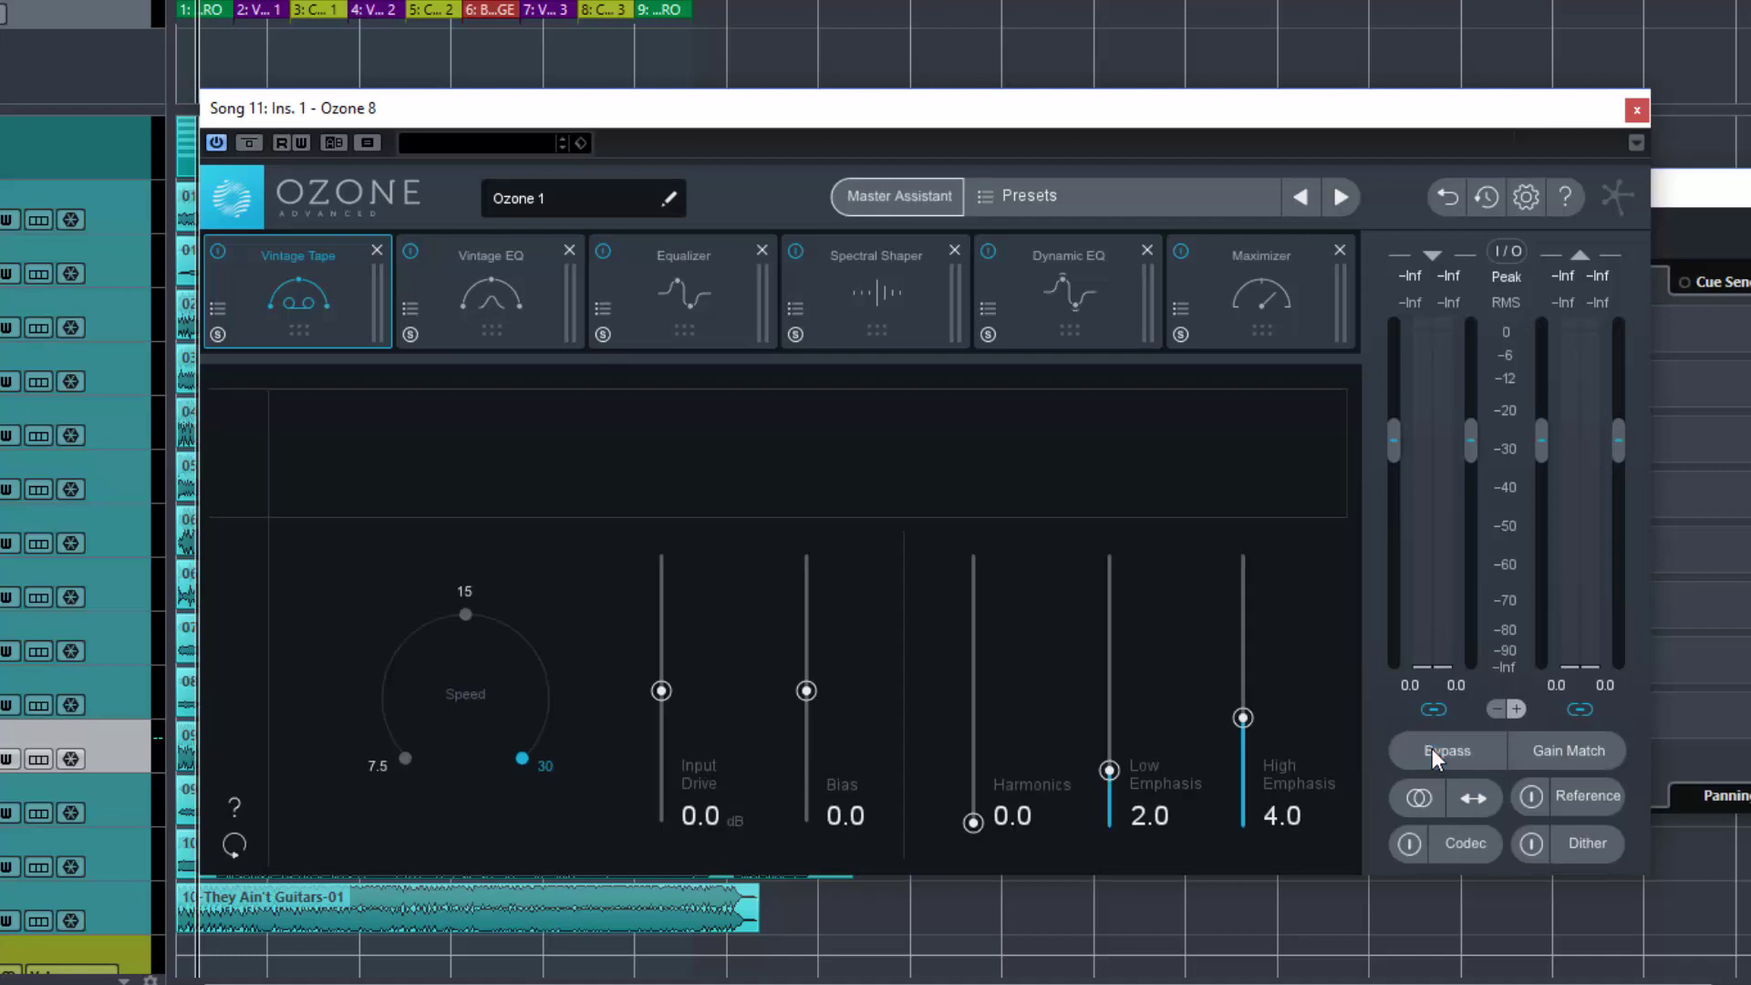
left_click(1431, 750)
left_click(1432, 749)
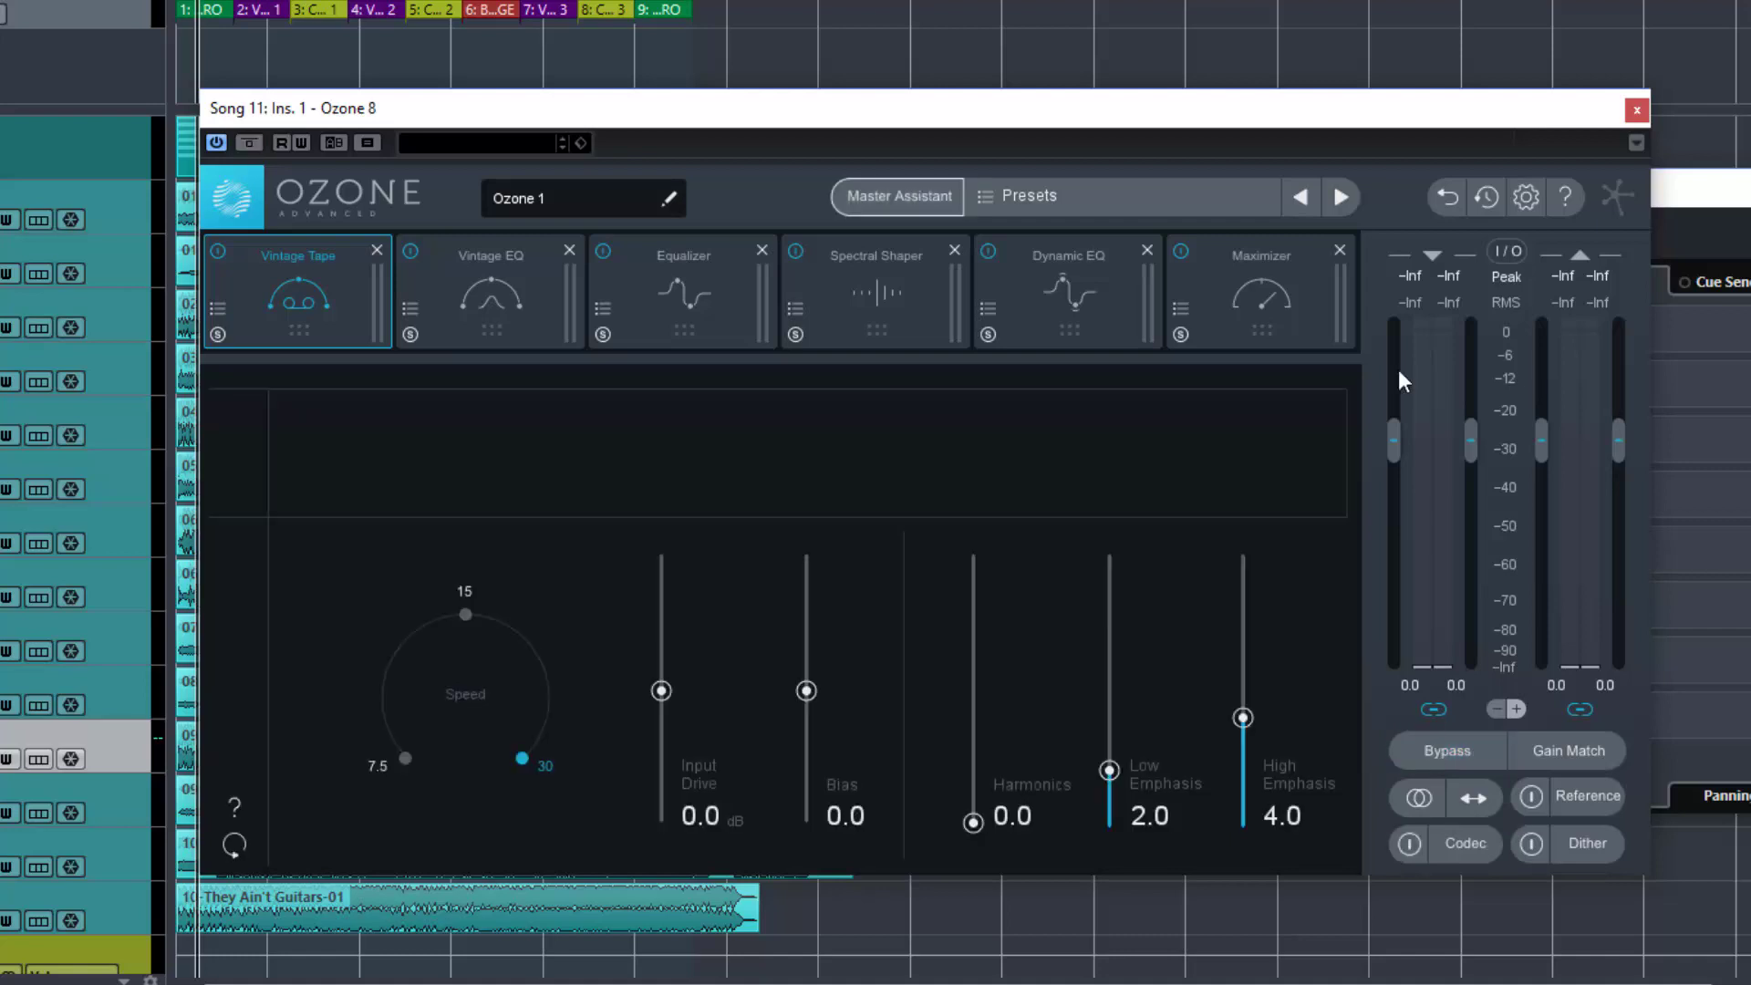
left_click(1180, 250)
left_click(1180, 250)
left_click(990, 250)
left_click(990, 250)
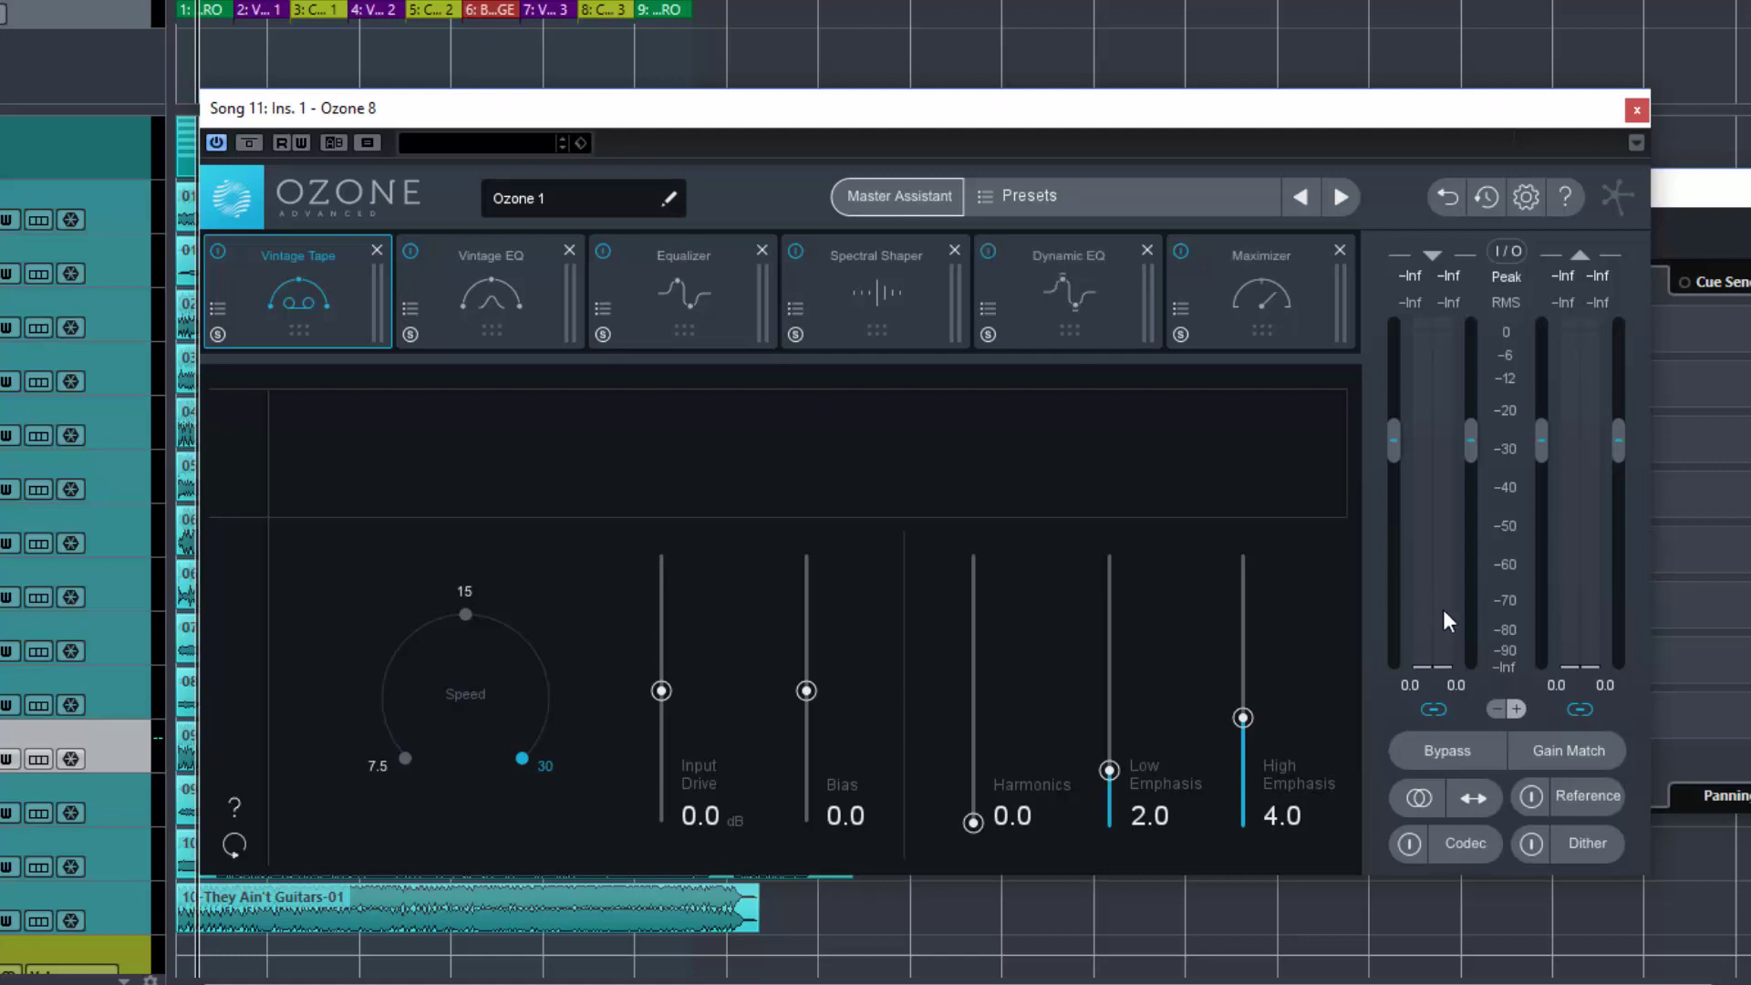
left_click(1463, 750)
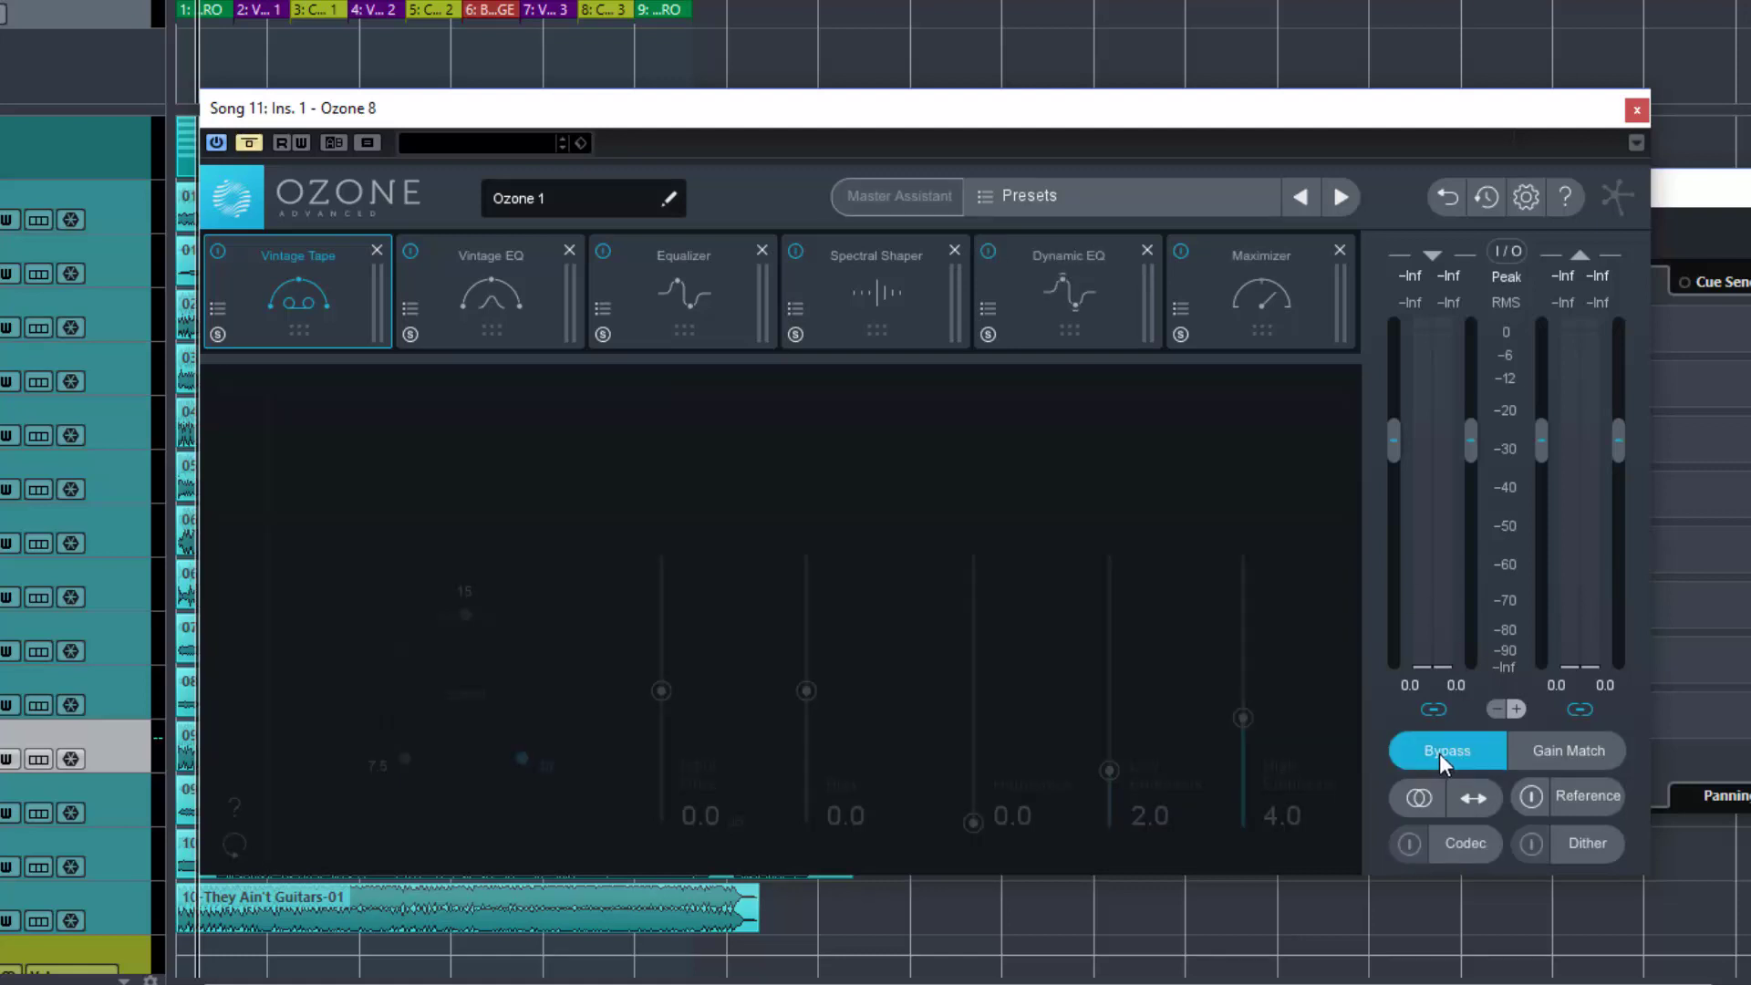
left_click(1439, 753)
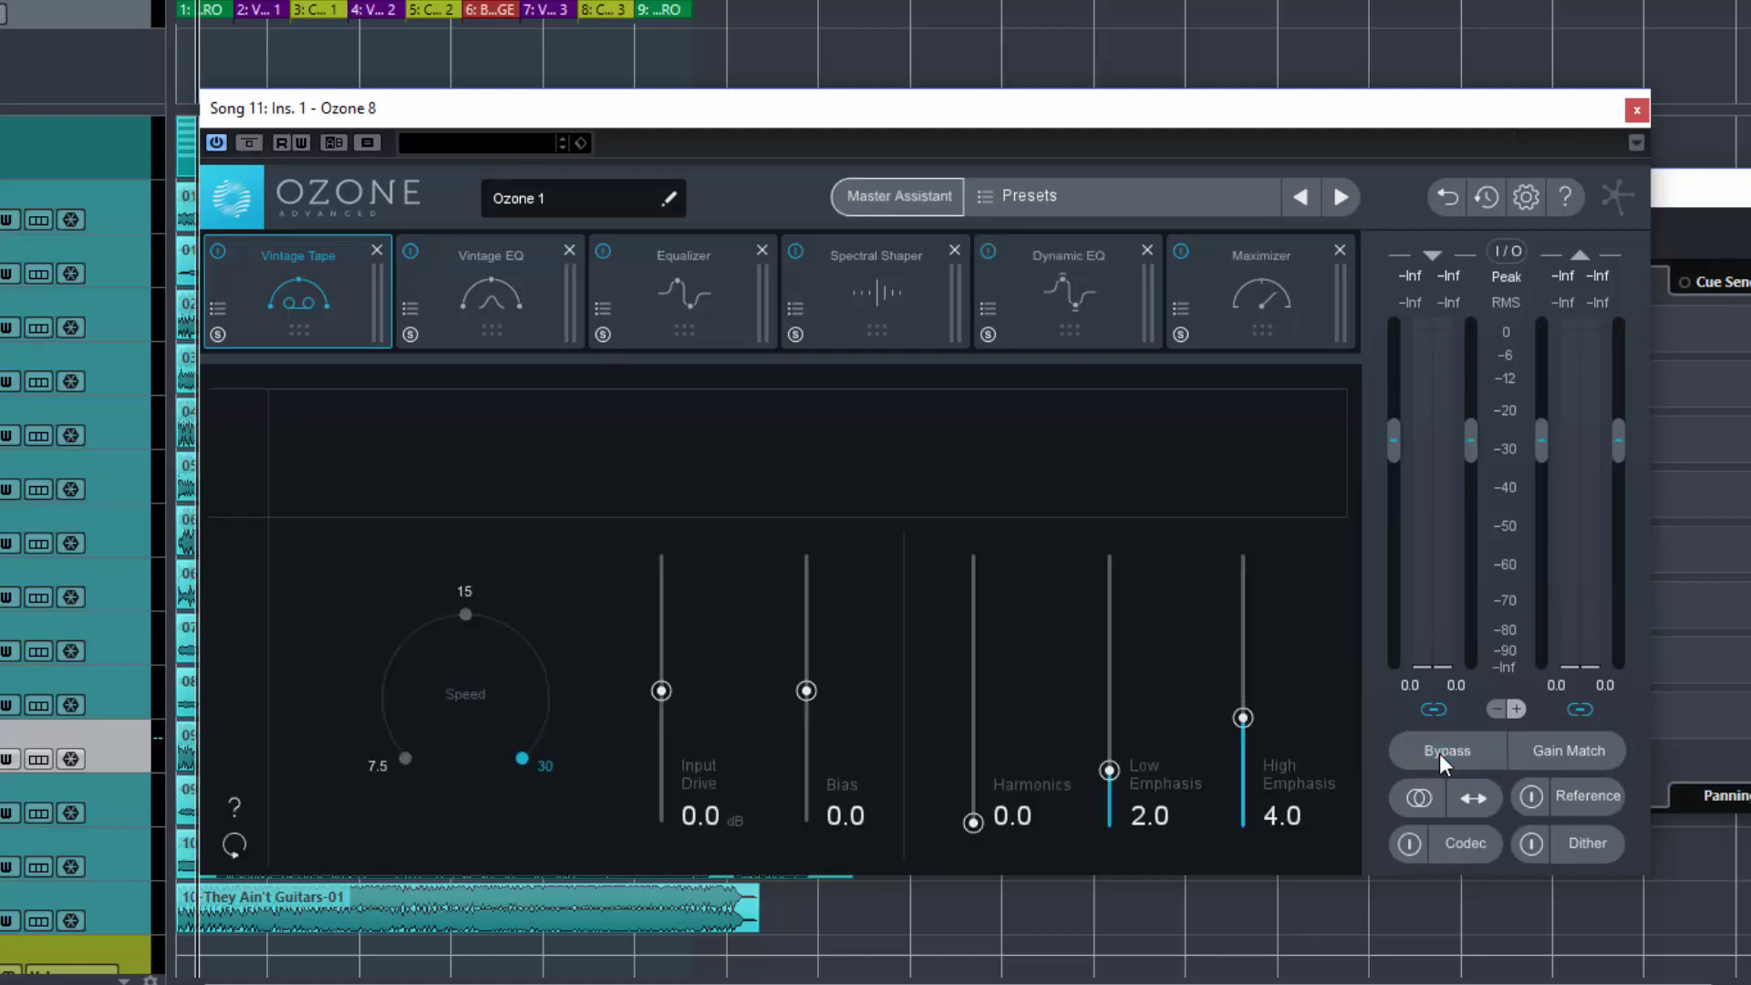
Turn on Gain Match, reset output gains to 0.0, and A/B global Bypass, ending bypassed
left_click(1565, 749)
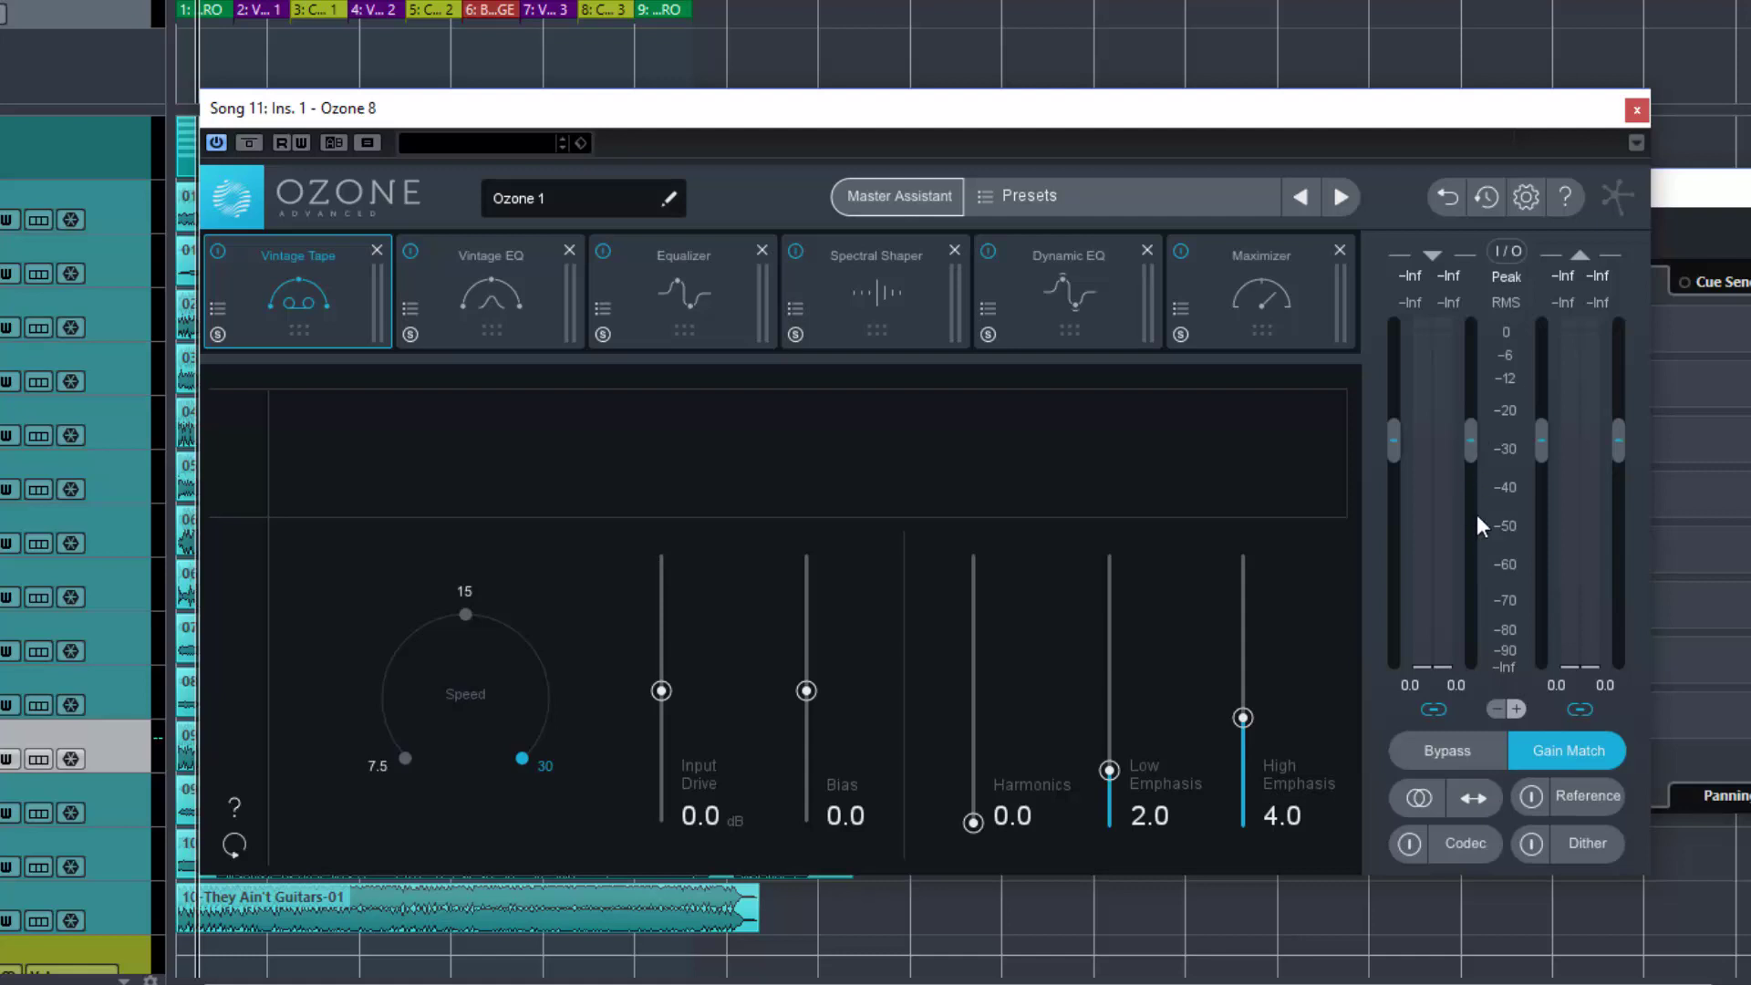
mouse_move(1541, 445)
left_mouse_down()
mouse_move(1542, 417)
mouse_move(1540, 448)
left_mouse_up()
left_click(1540, 456, "ctrl")
left_click(1432, 749)
left_click(1432, 750)
left_click(1430, 751)
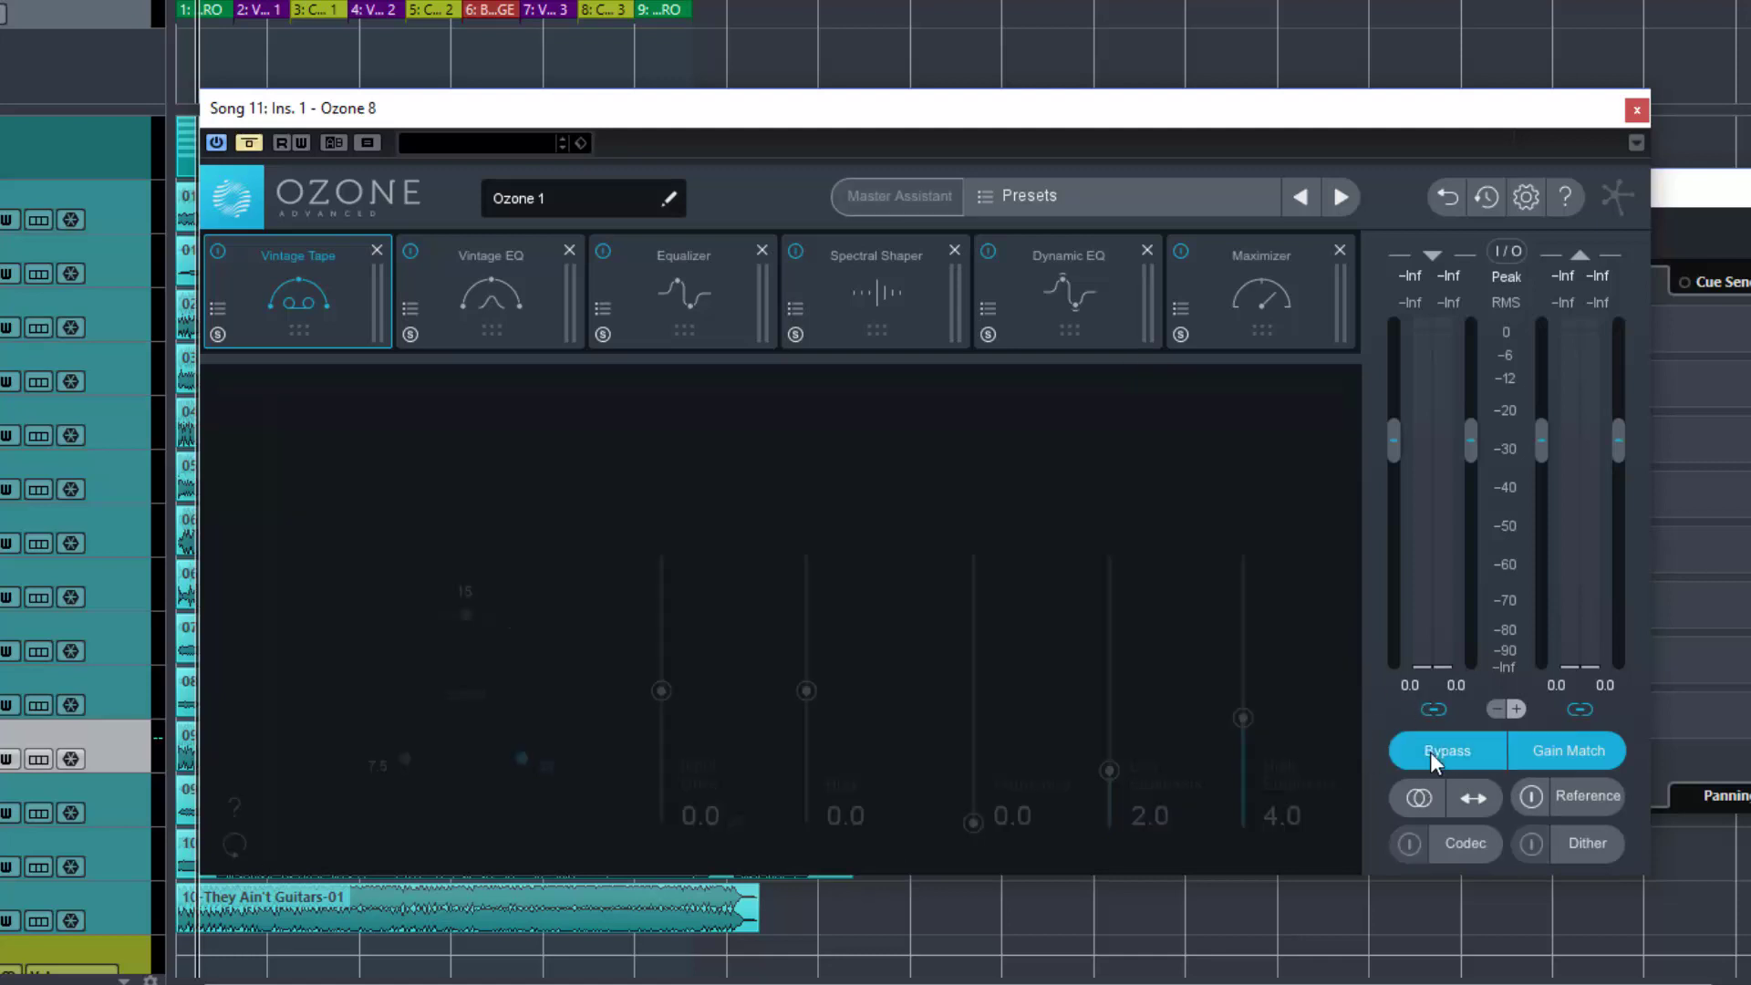
left_click(1430, 751)
left_click(1430, 752)
left_click(1430, 751)
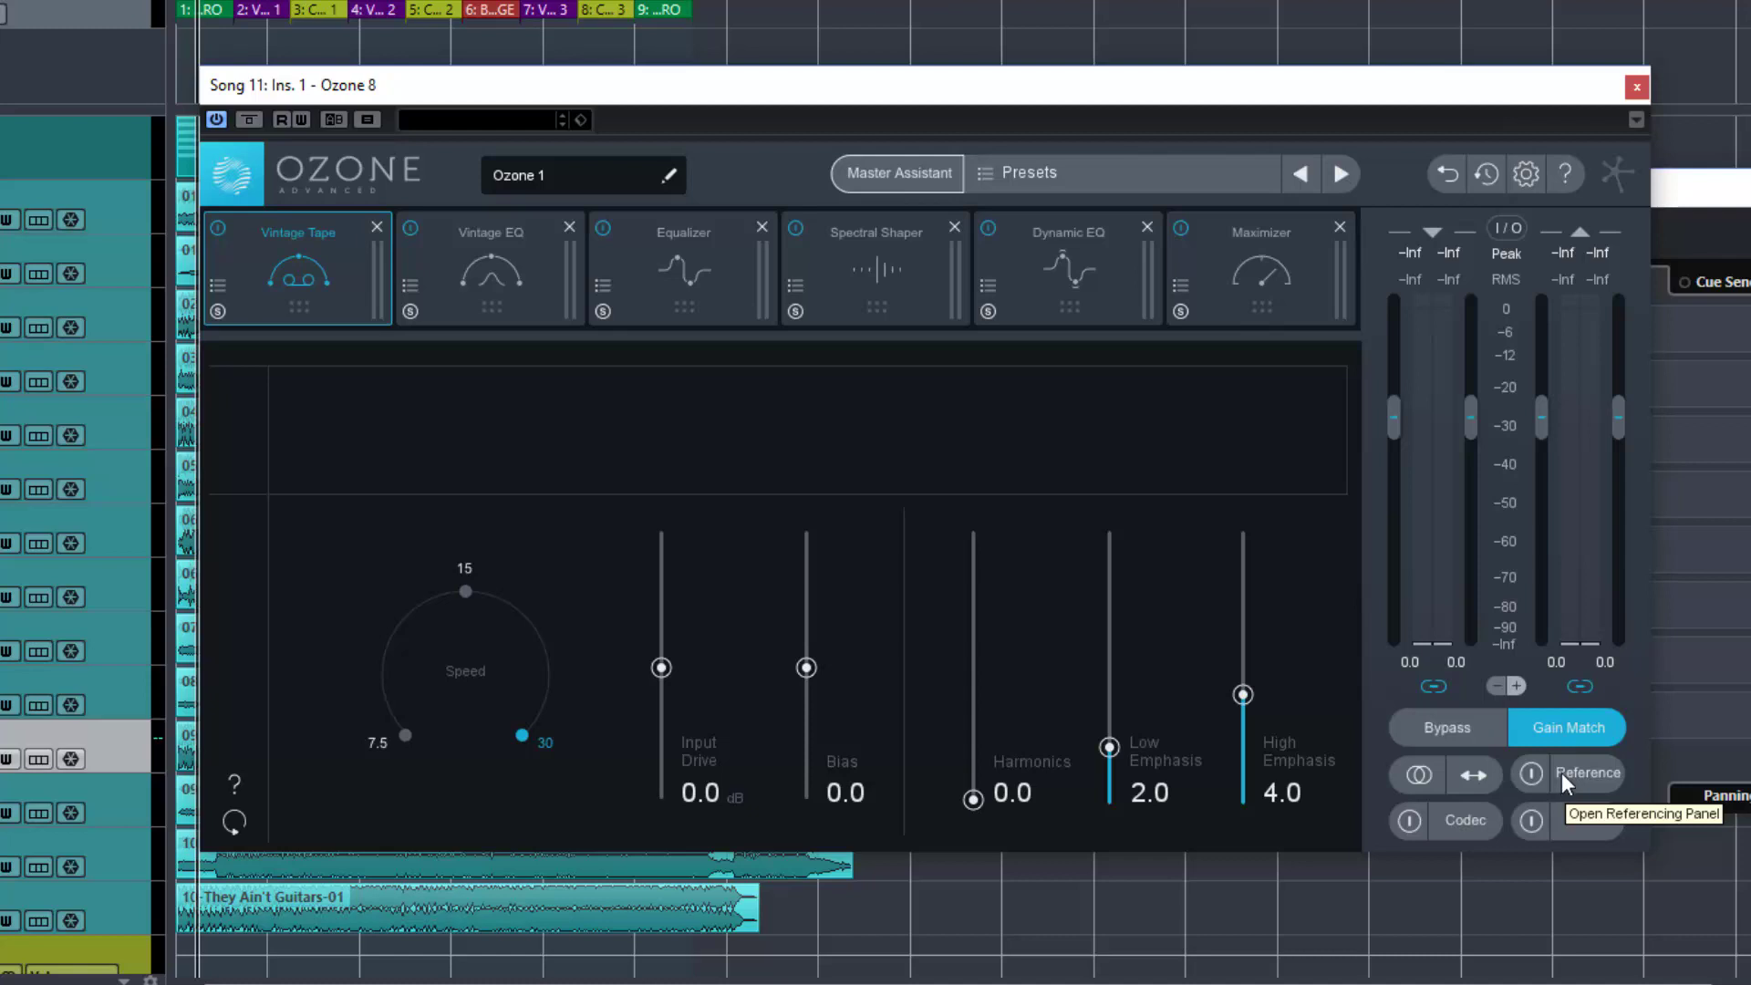
left_click(1414, 775)
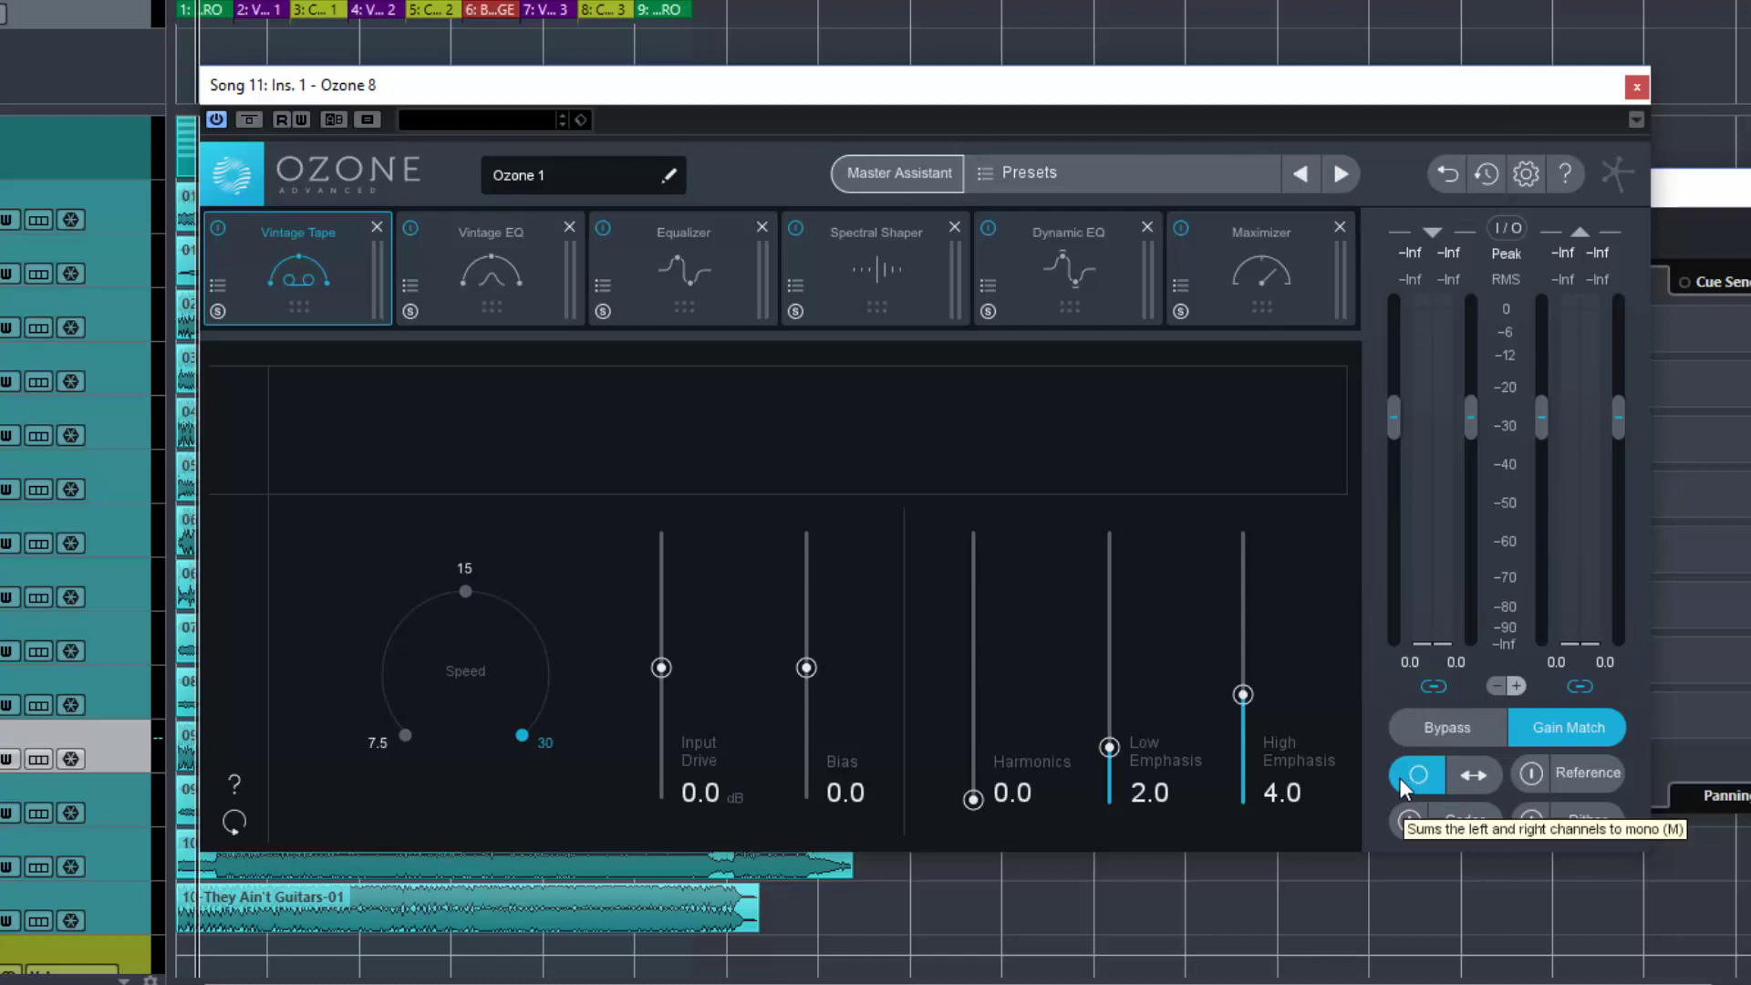
left_click(1410, 775)
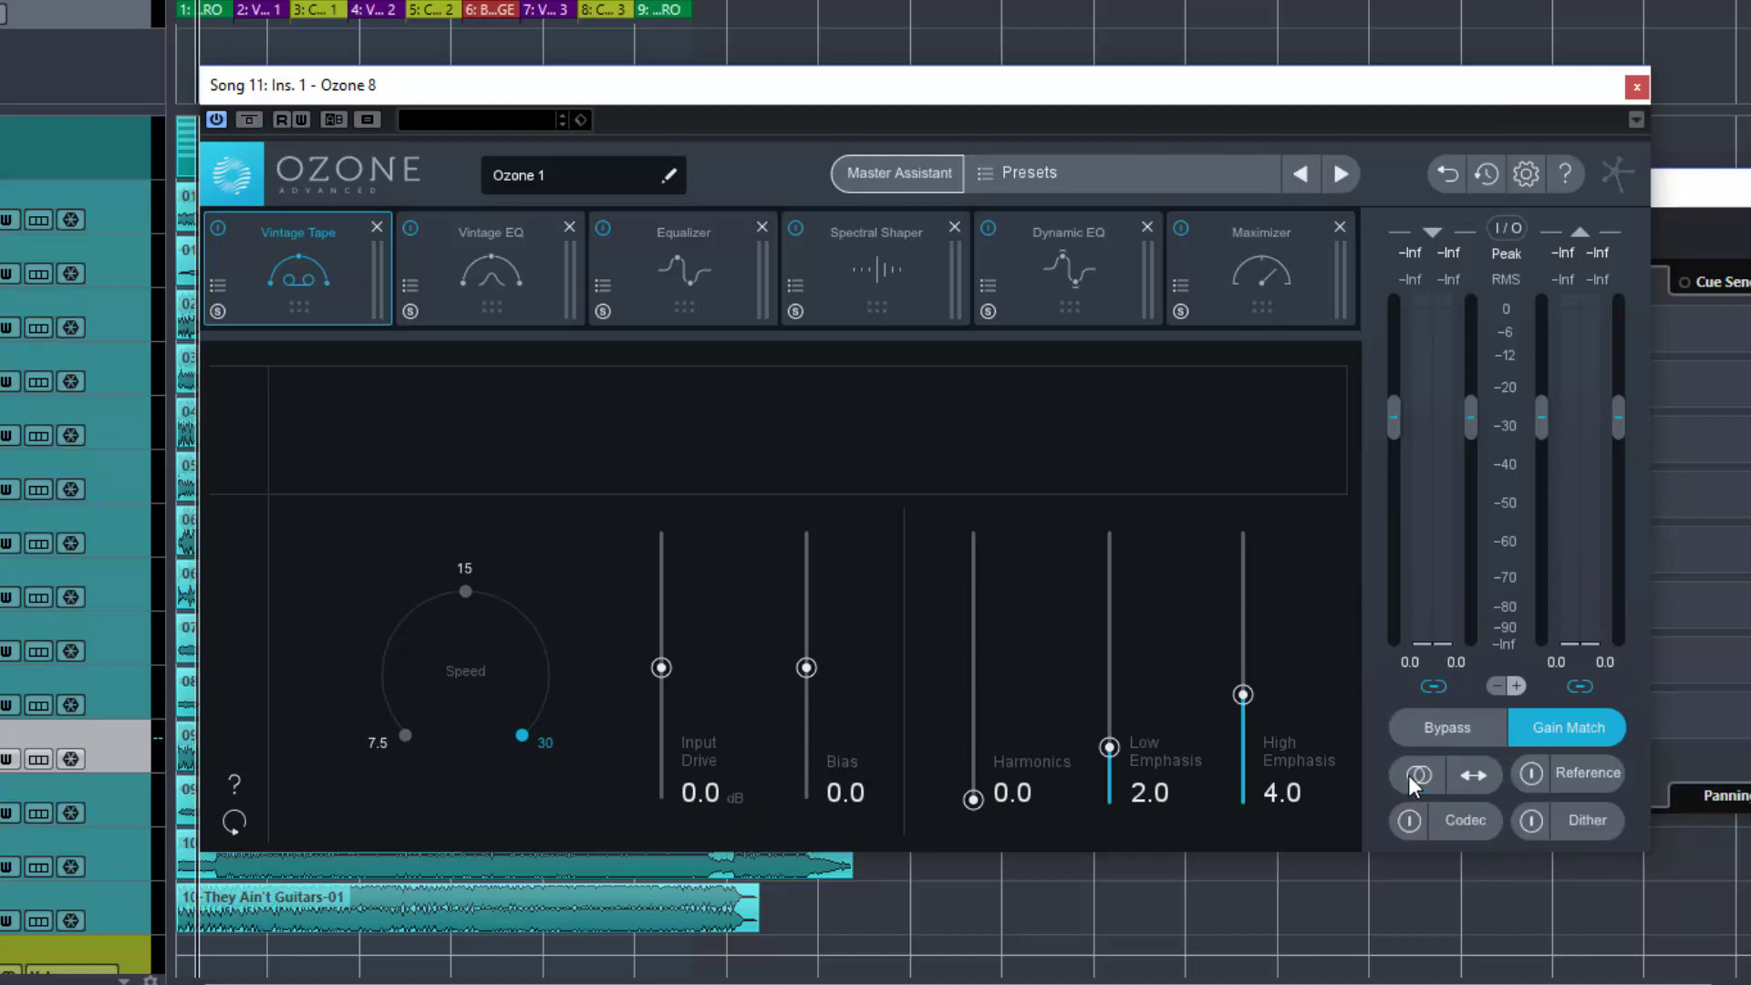
left_click(1470, 779)
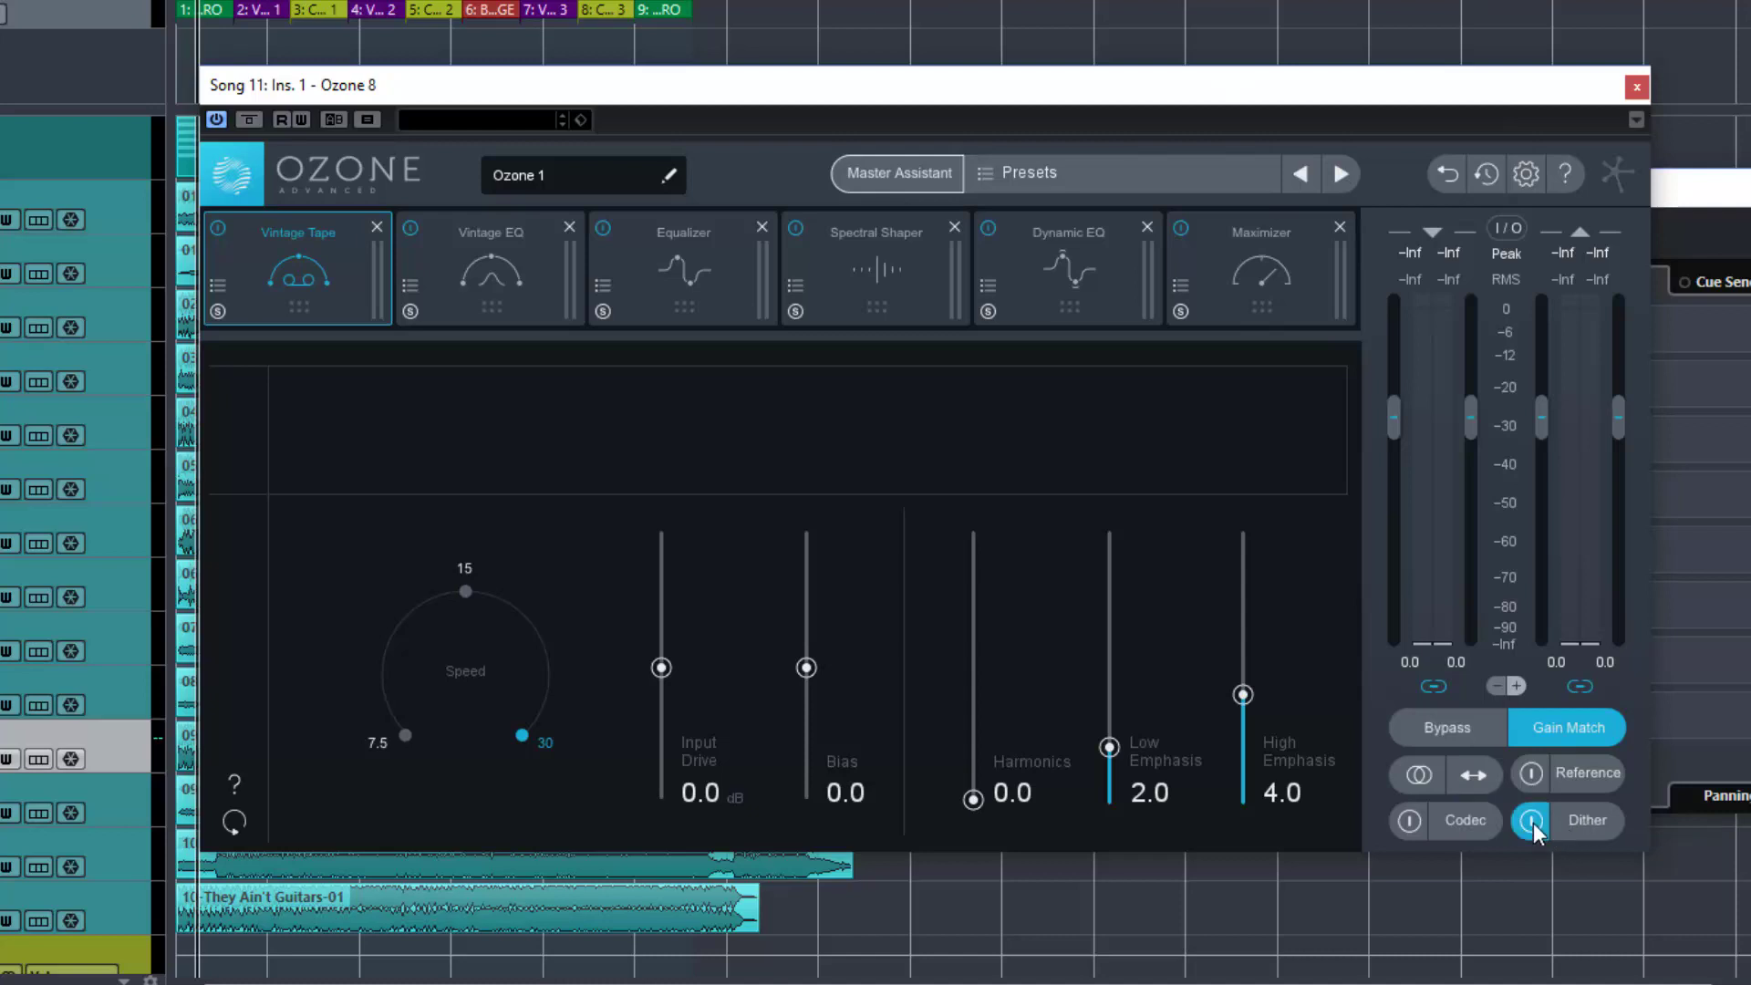
left_click(1532, 774)
left_click(1532, 774)
left_click(1587, 821)
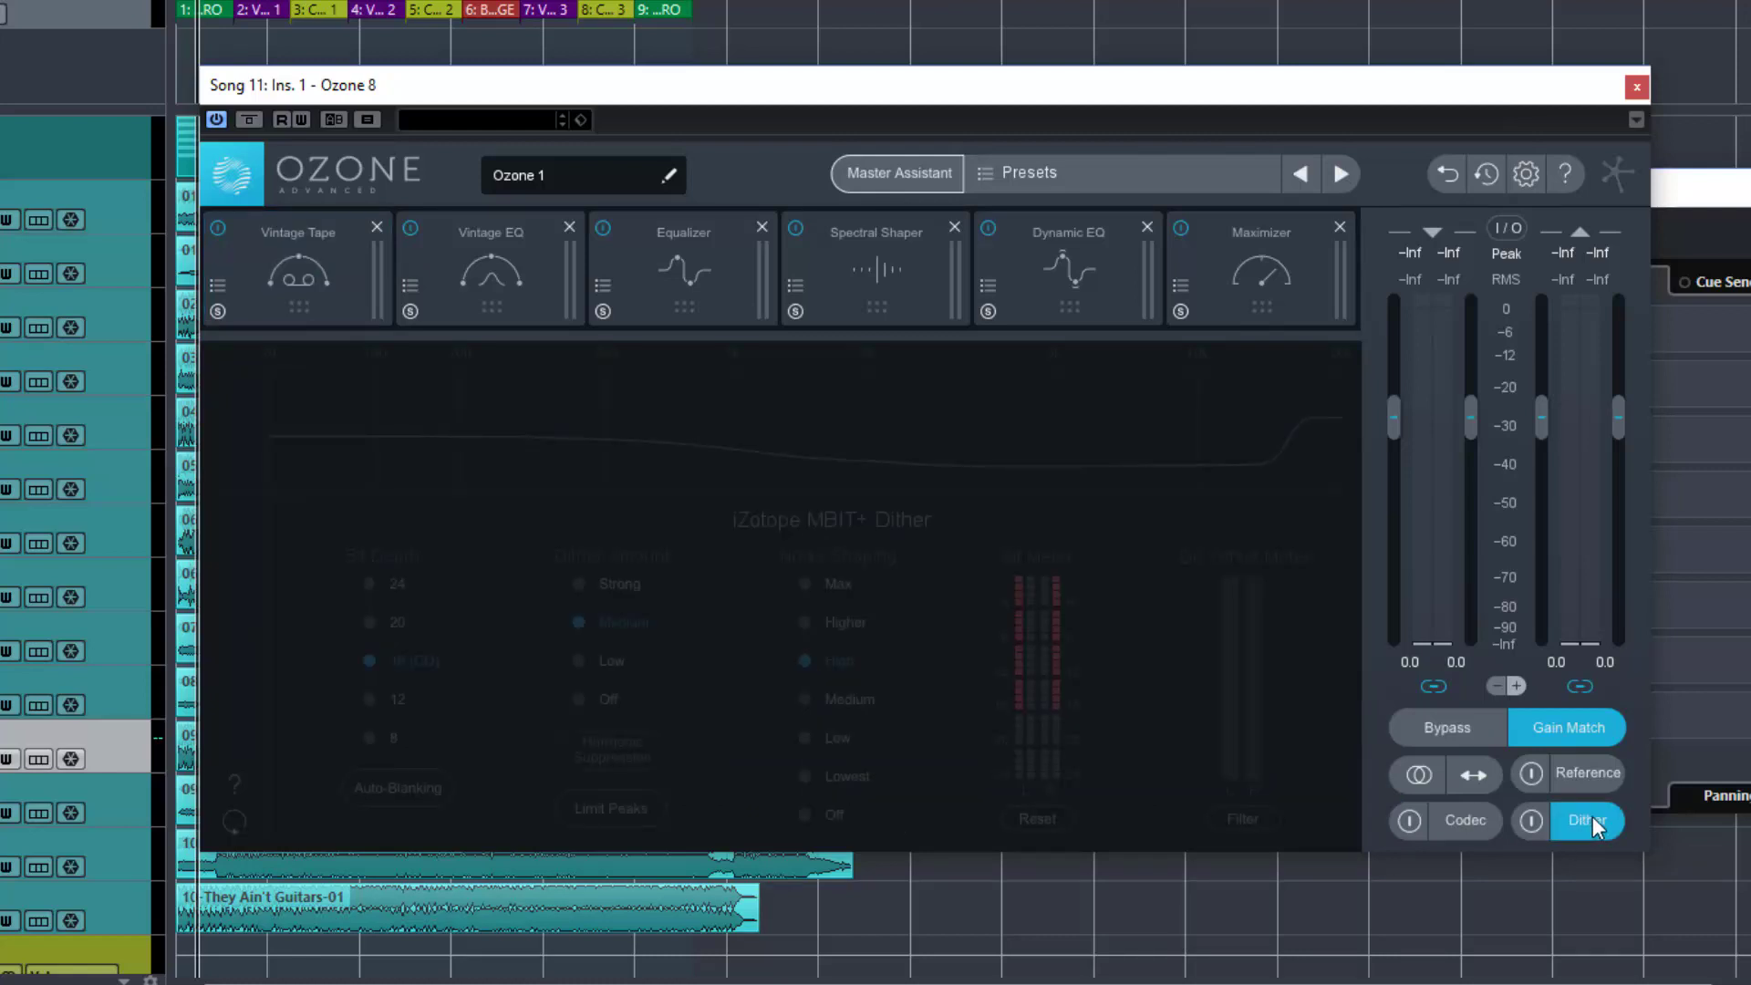
left_click(1542, 819)
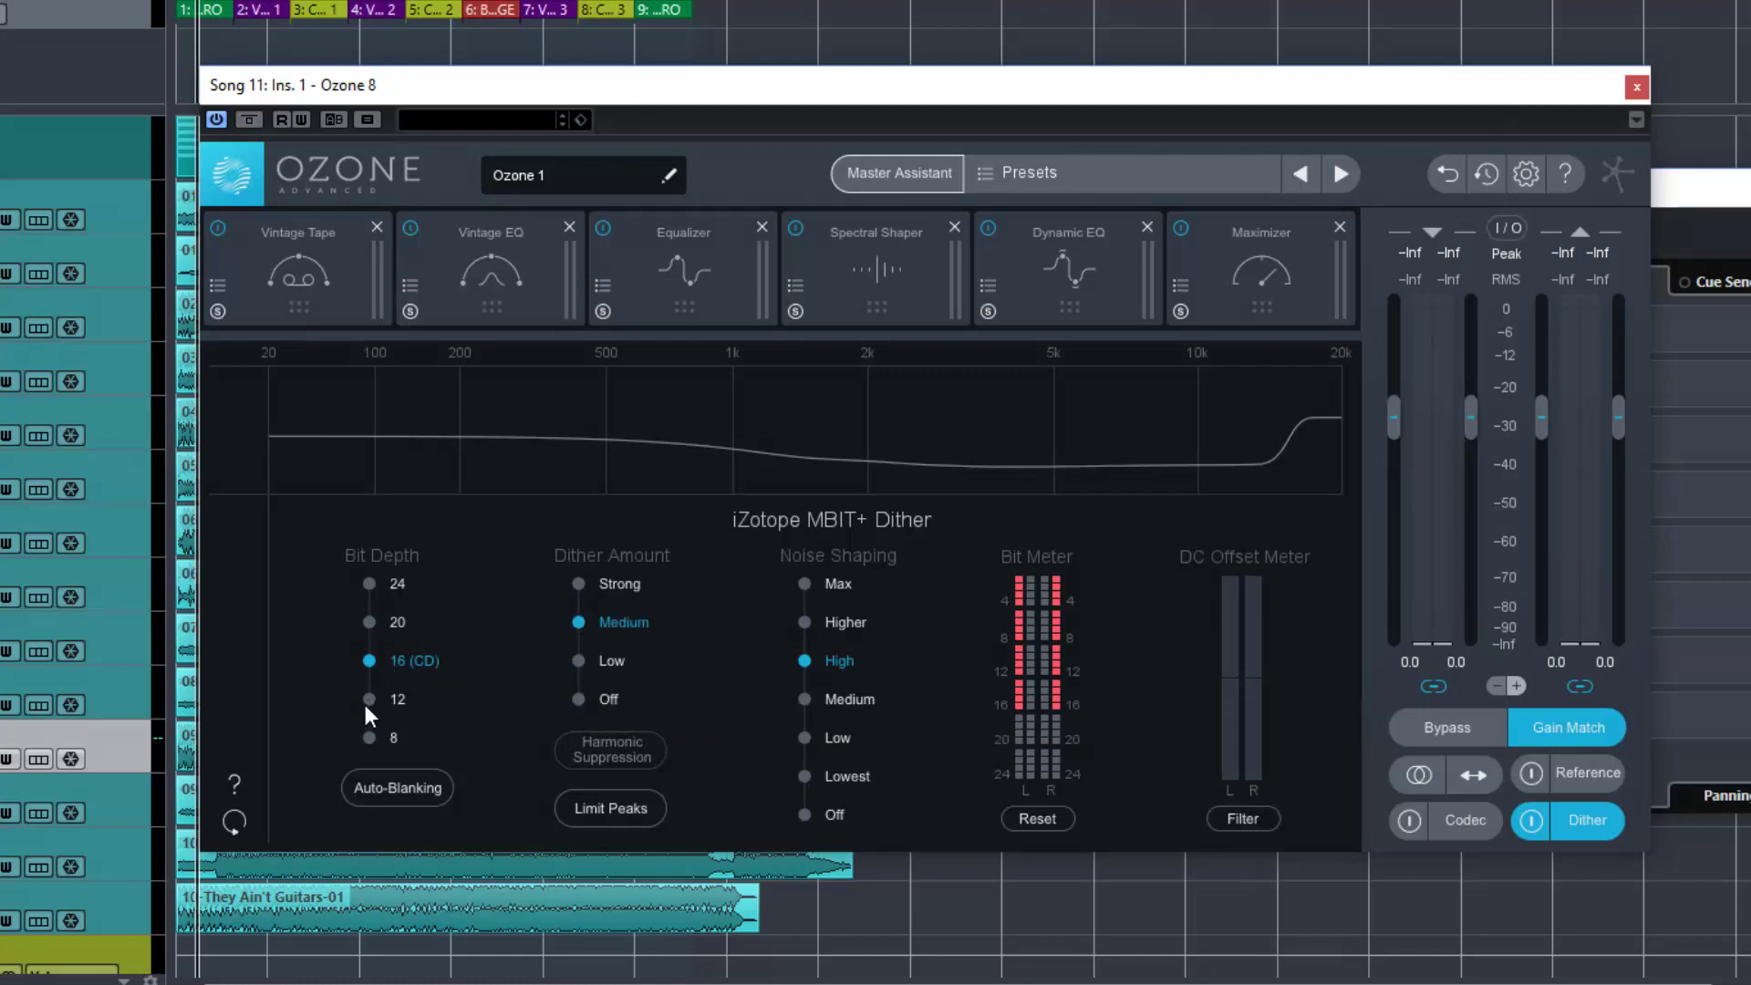
left_click(579, 585)
left_click(579, 623)
left_click(806, 583)
left_click(804, 622)
left_click(803, 656)
left_click(1583, 819)
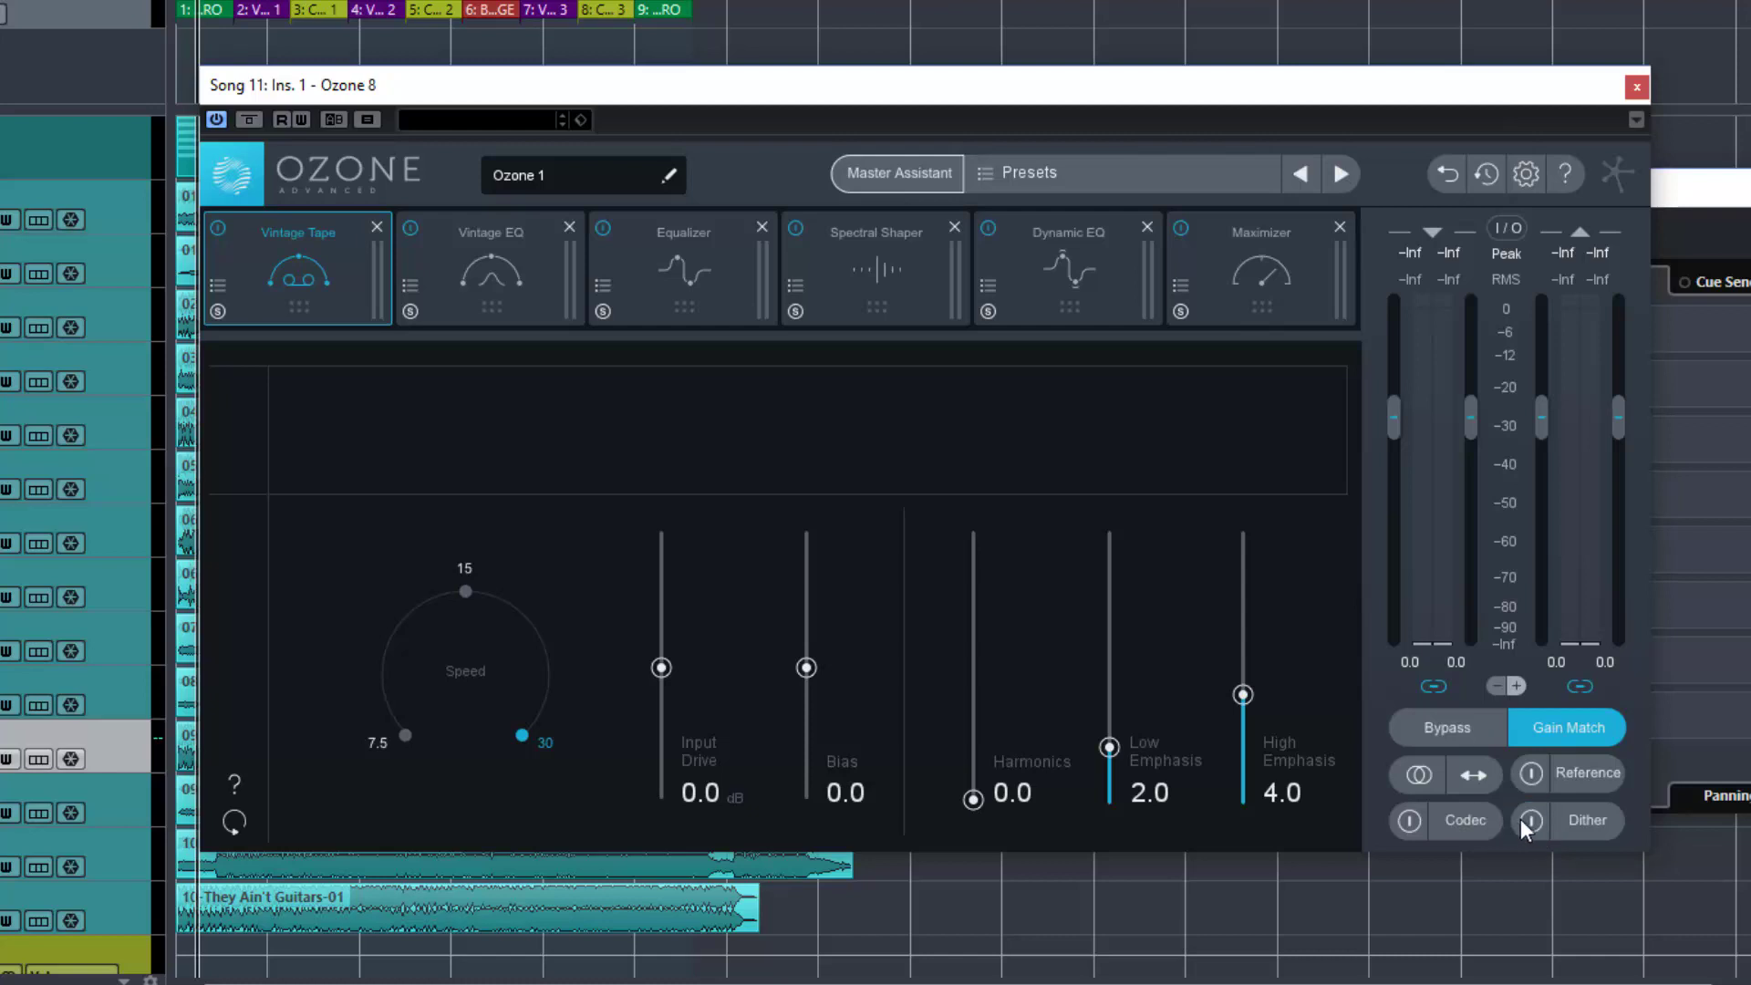
left_click(1468, 820)
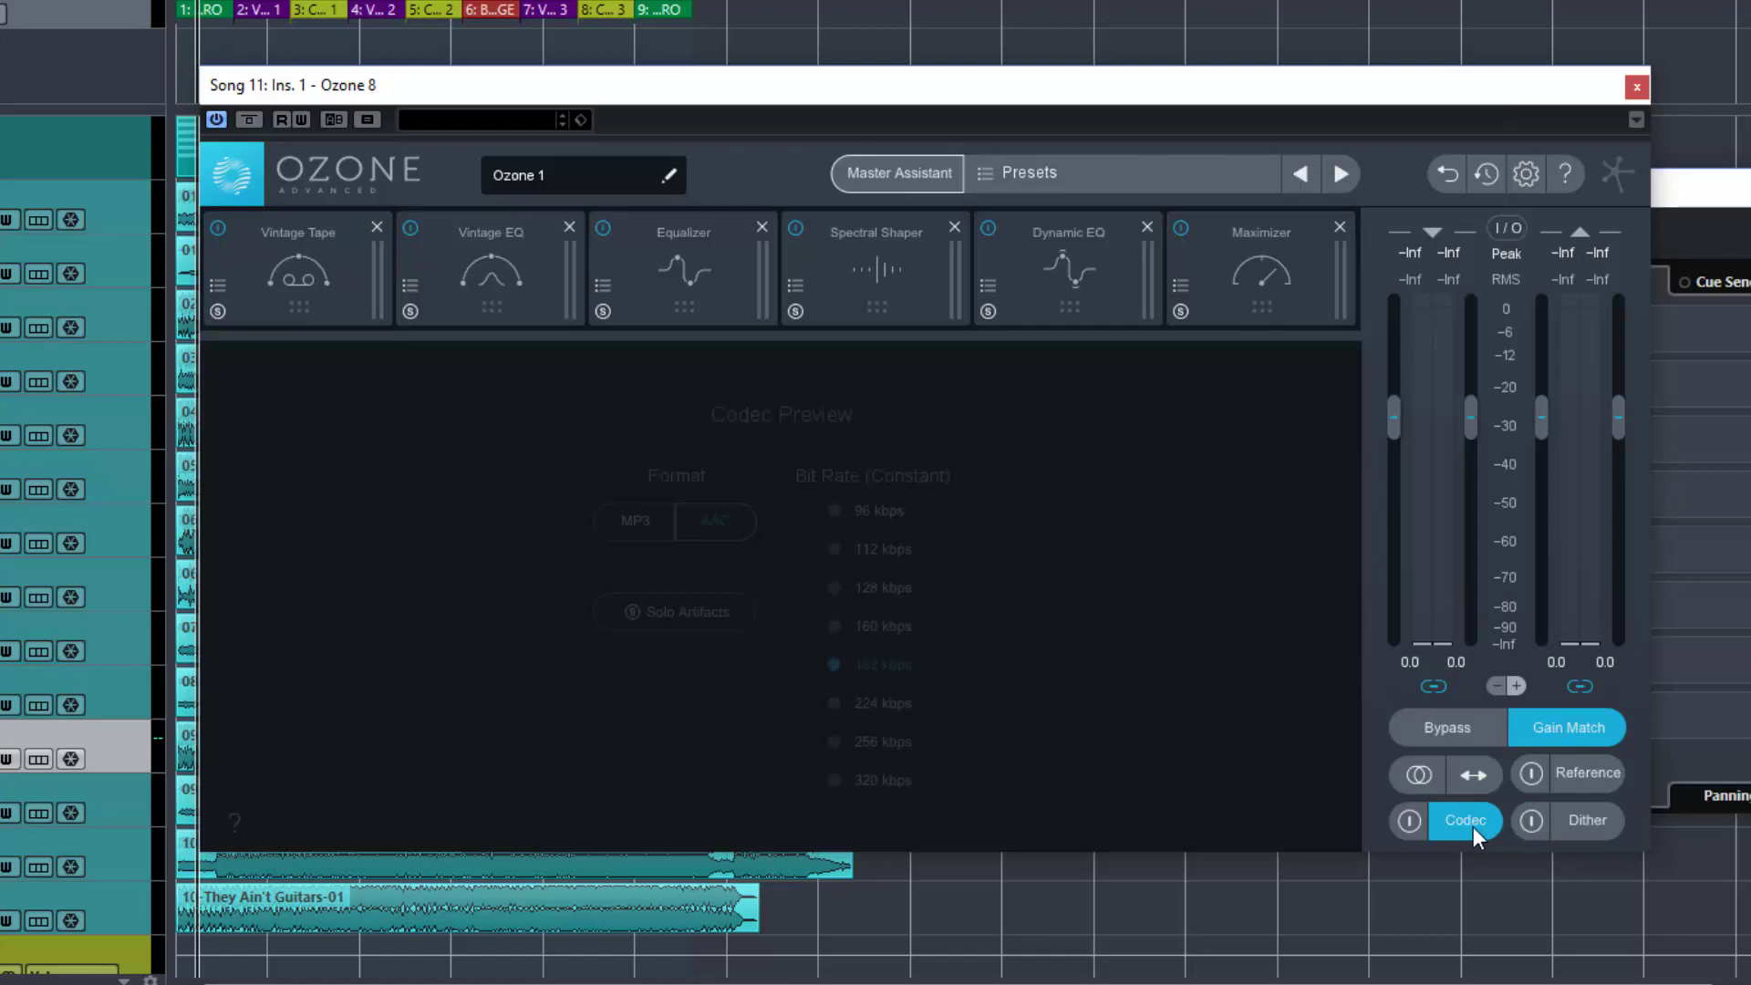
left_click(1418, 824)
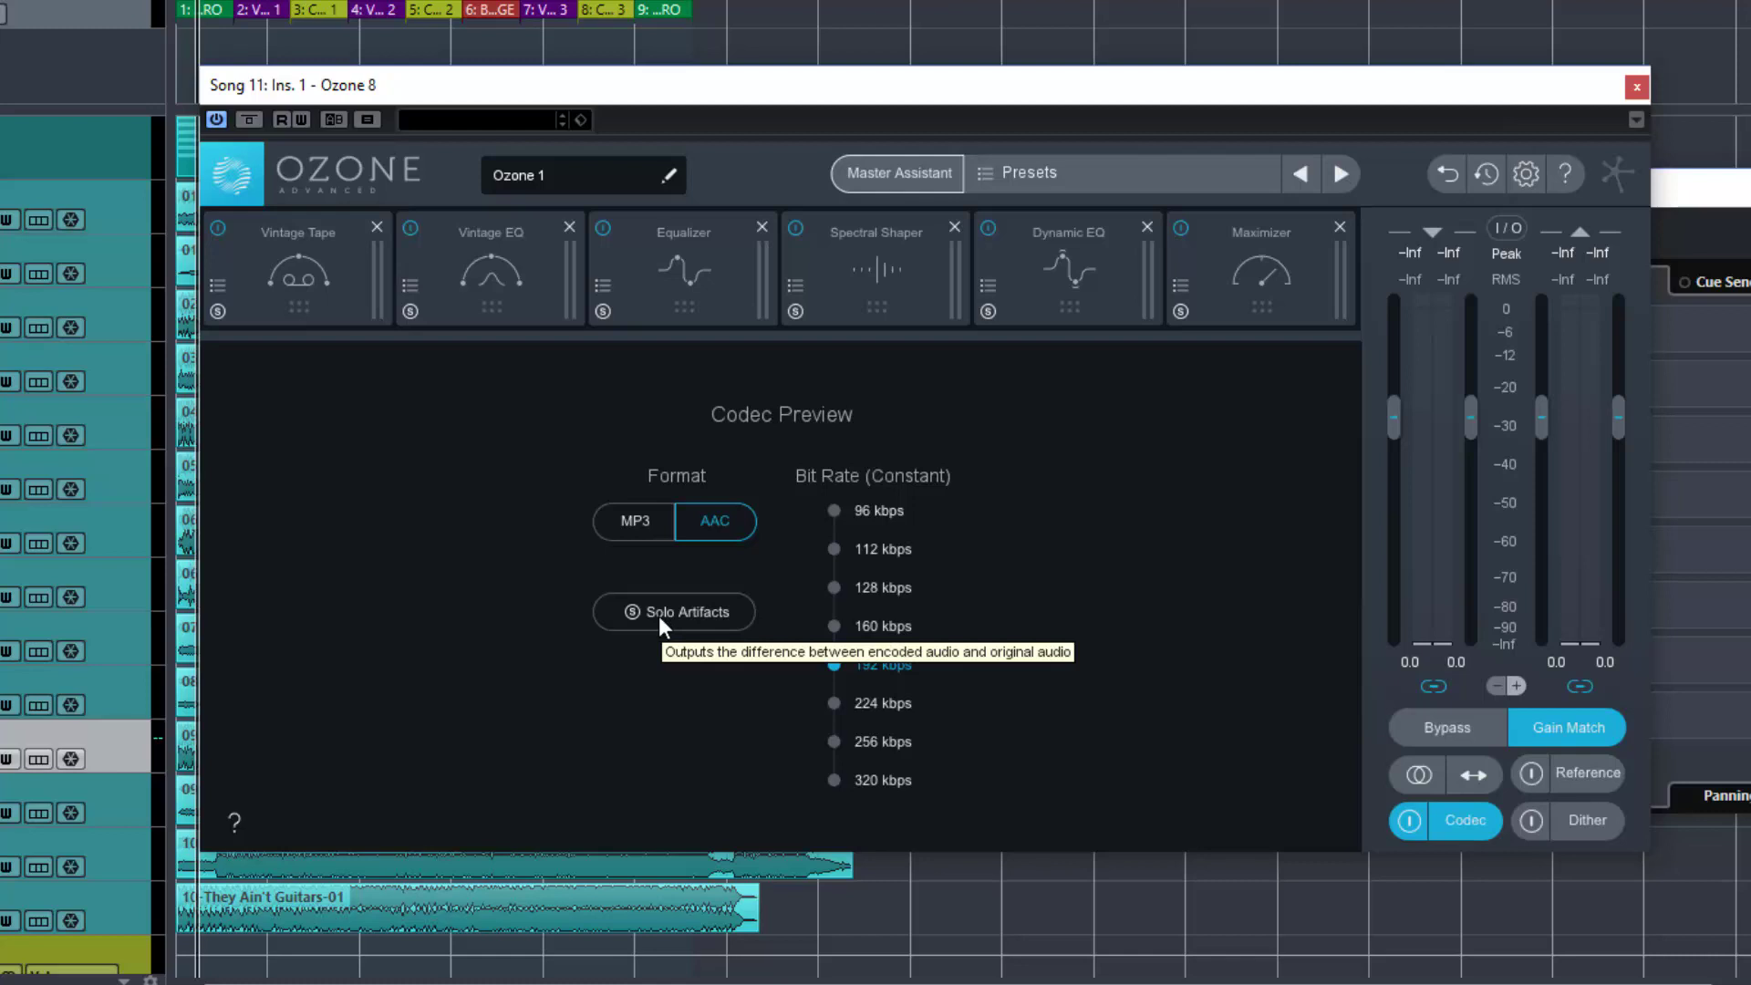
left_click(1422, 815)
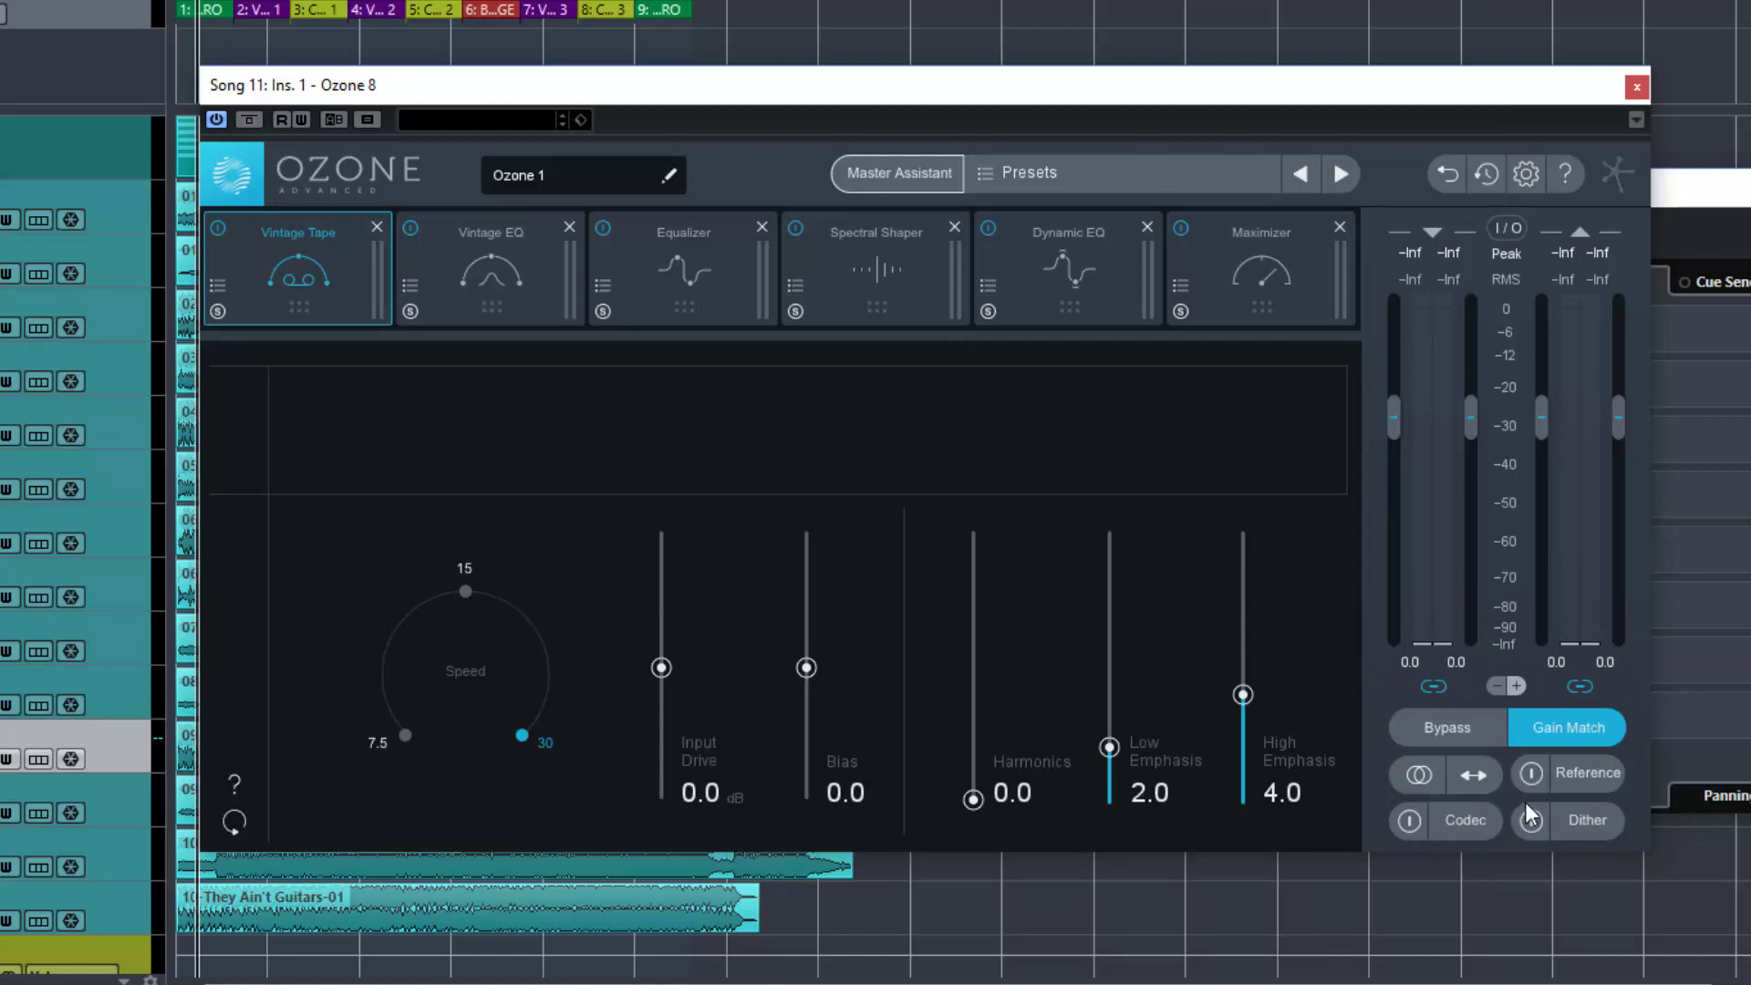
left_click(1568, 772)
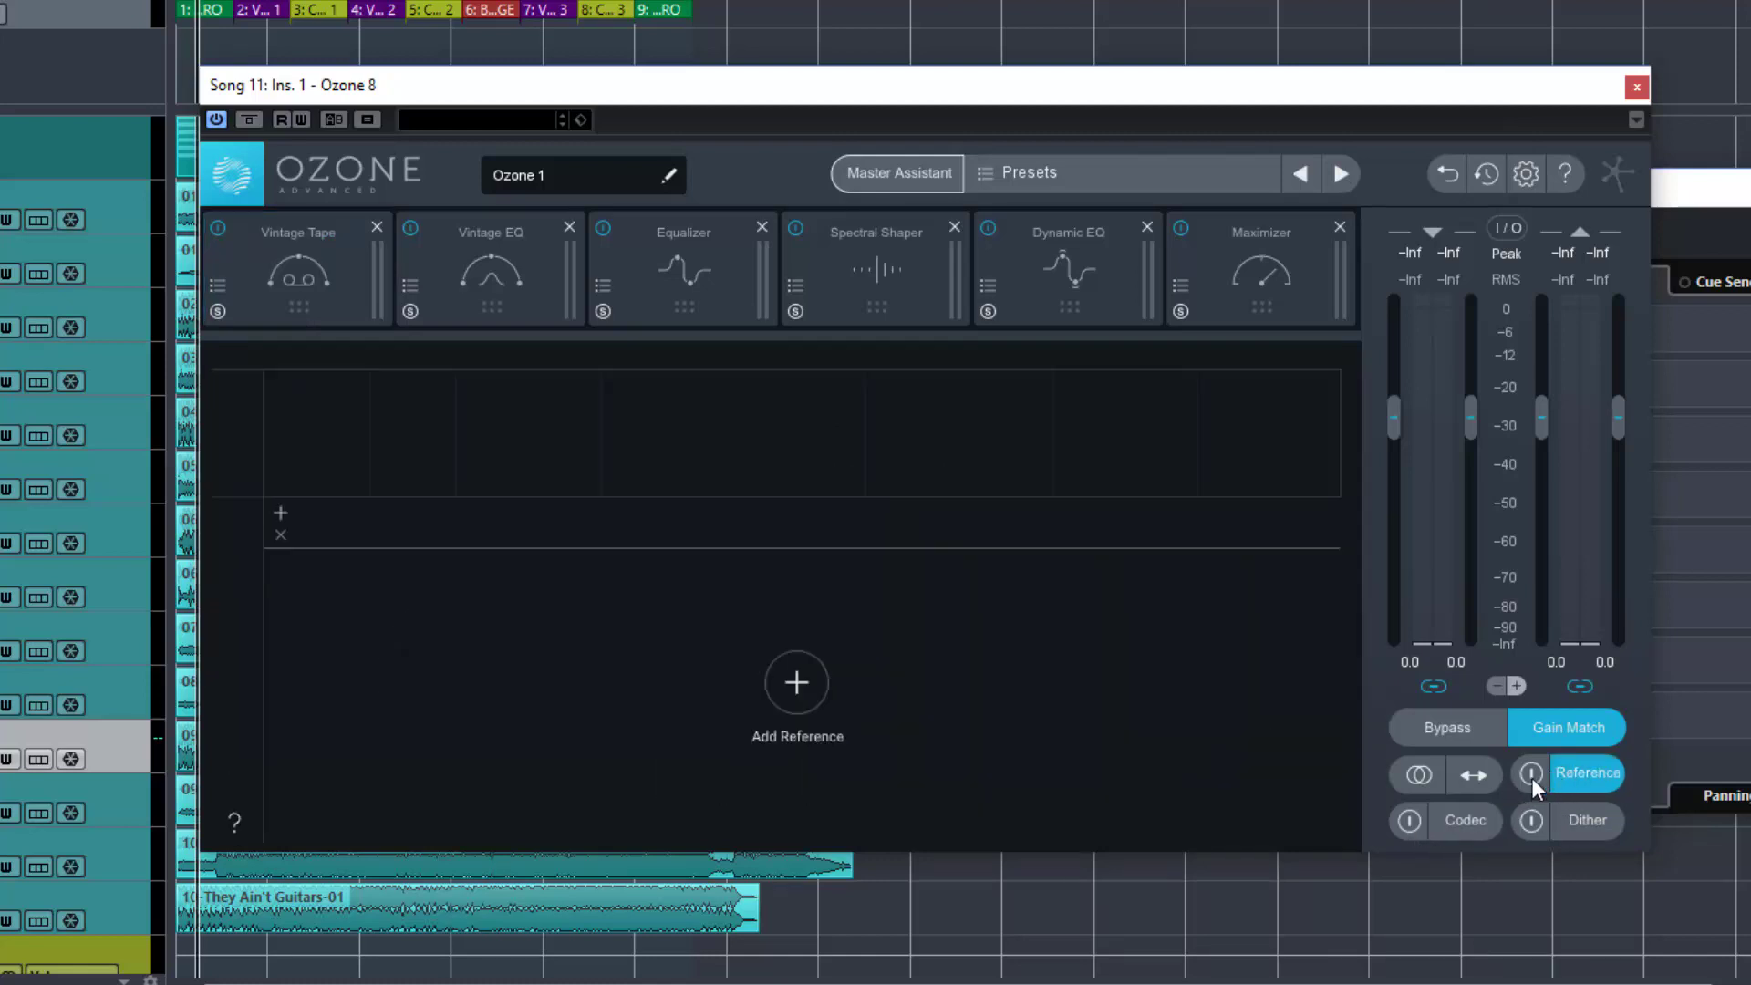
left_click(1531, 775)
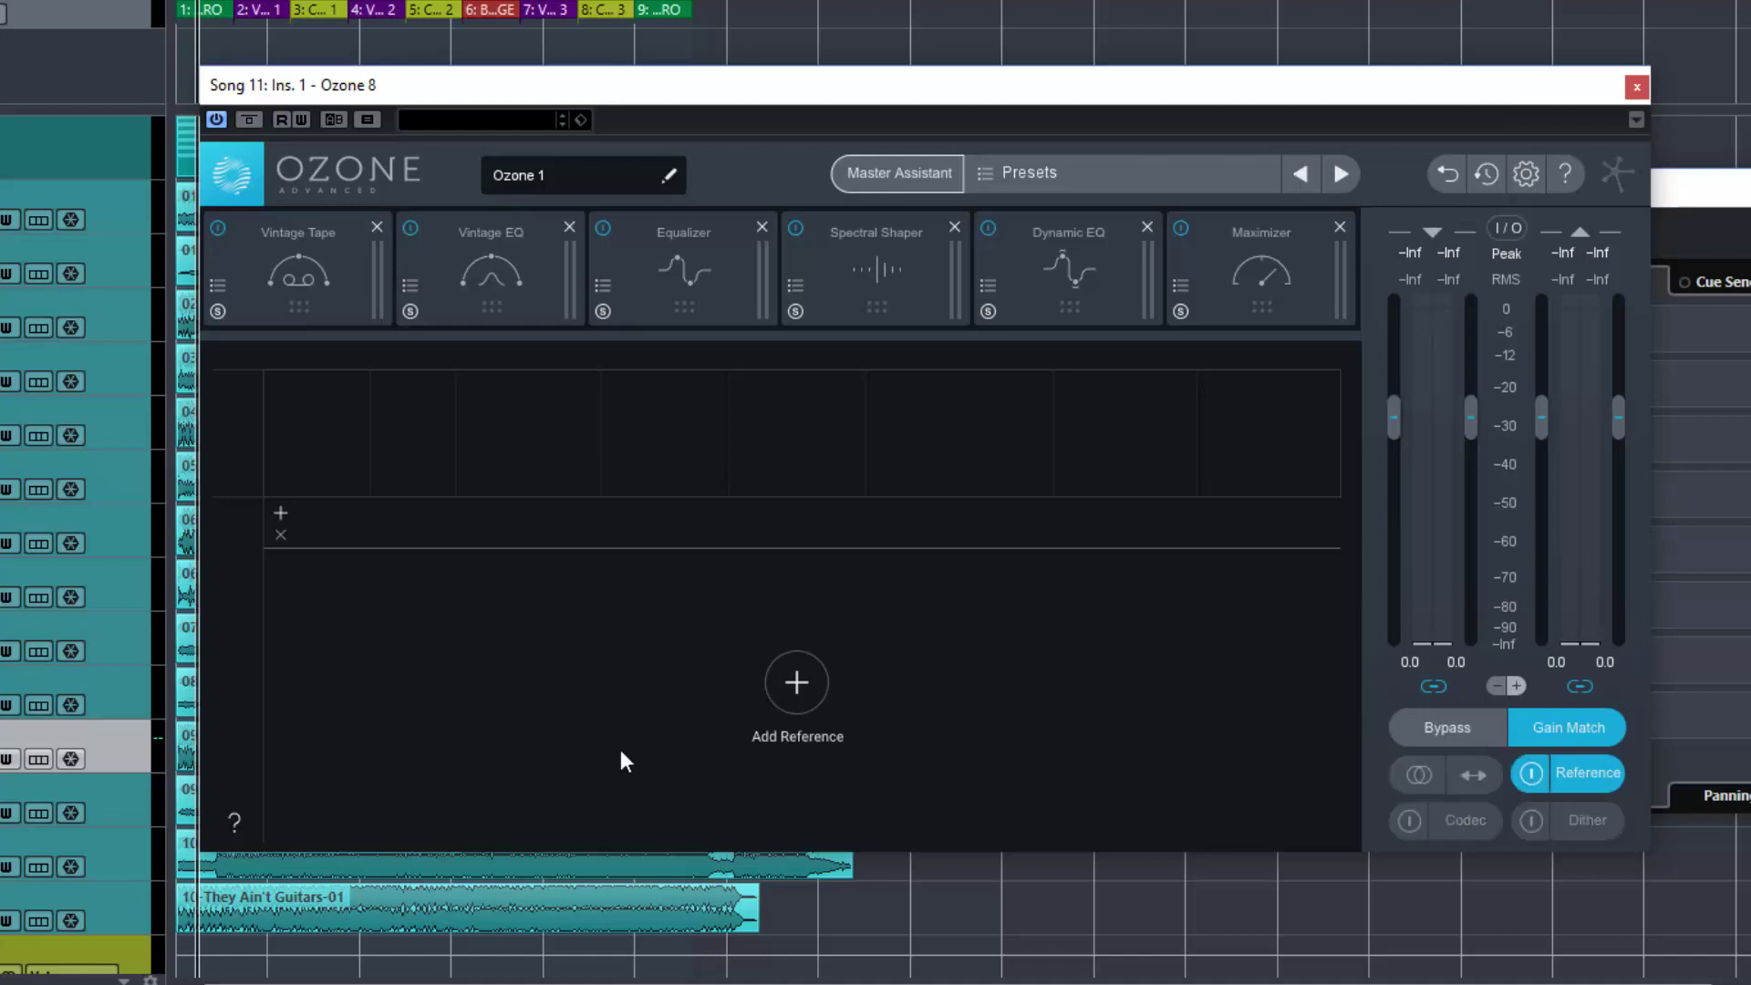
left_click(794, 686)
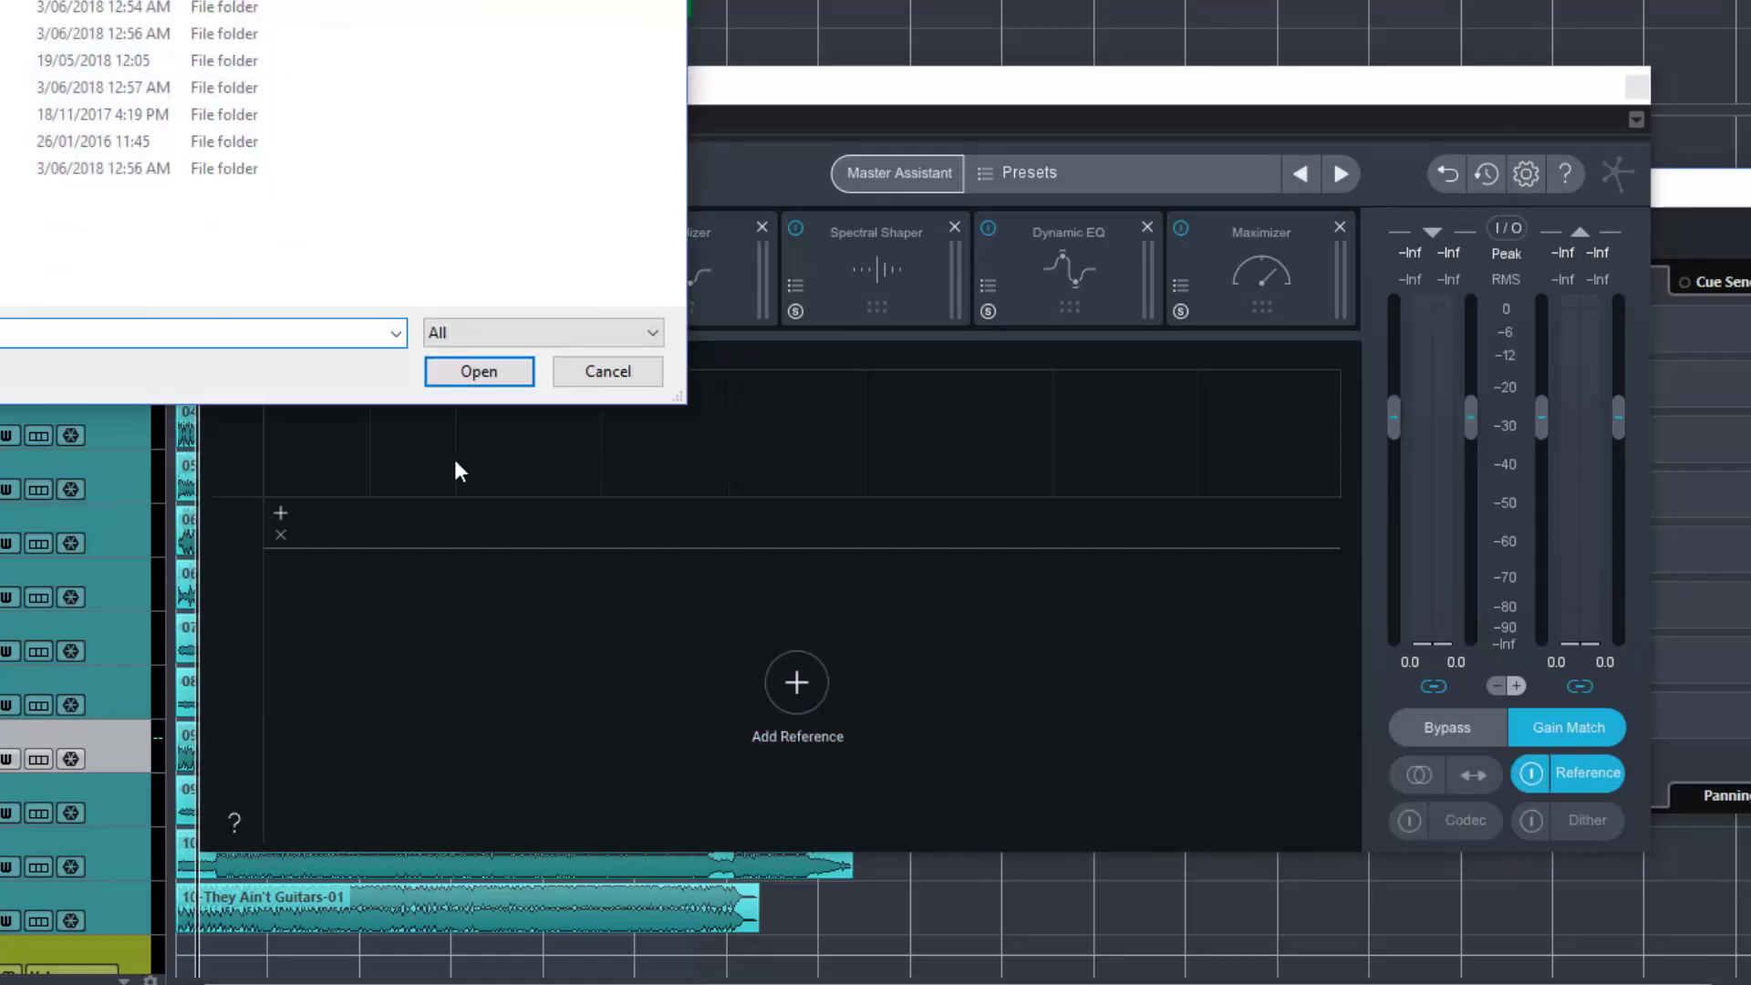
left_click(597, 372)
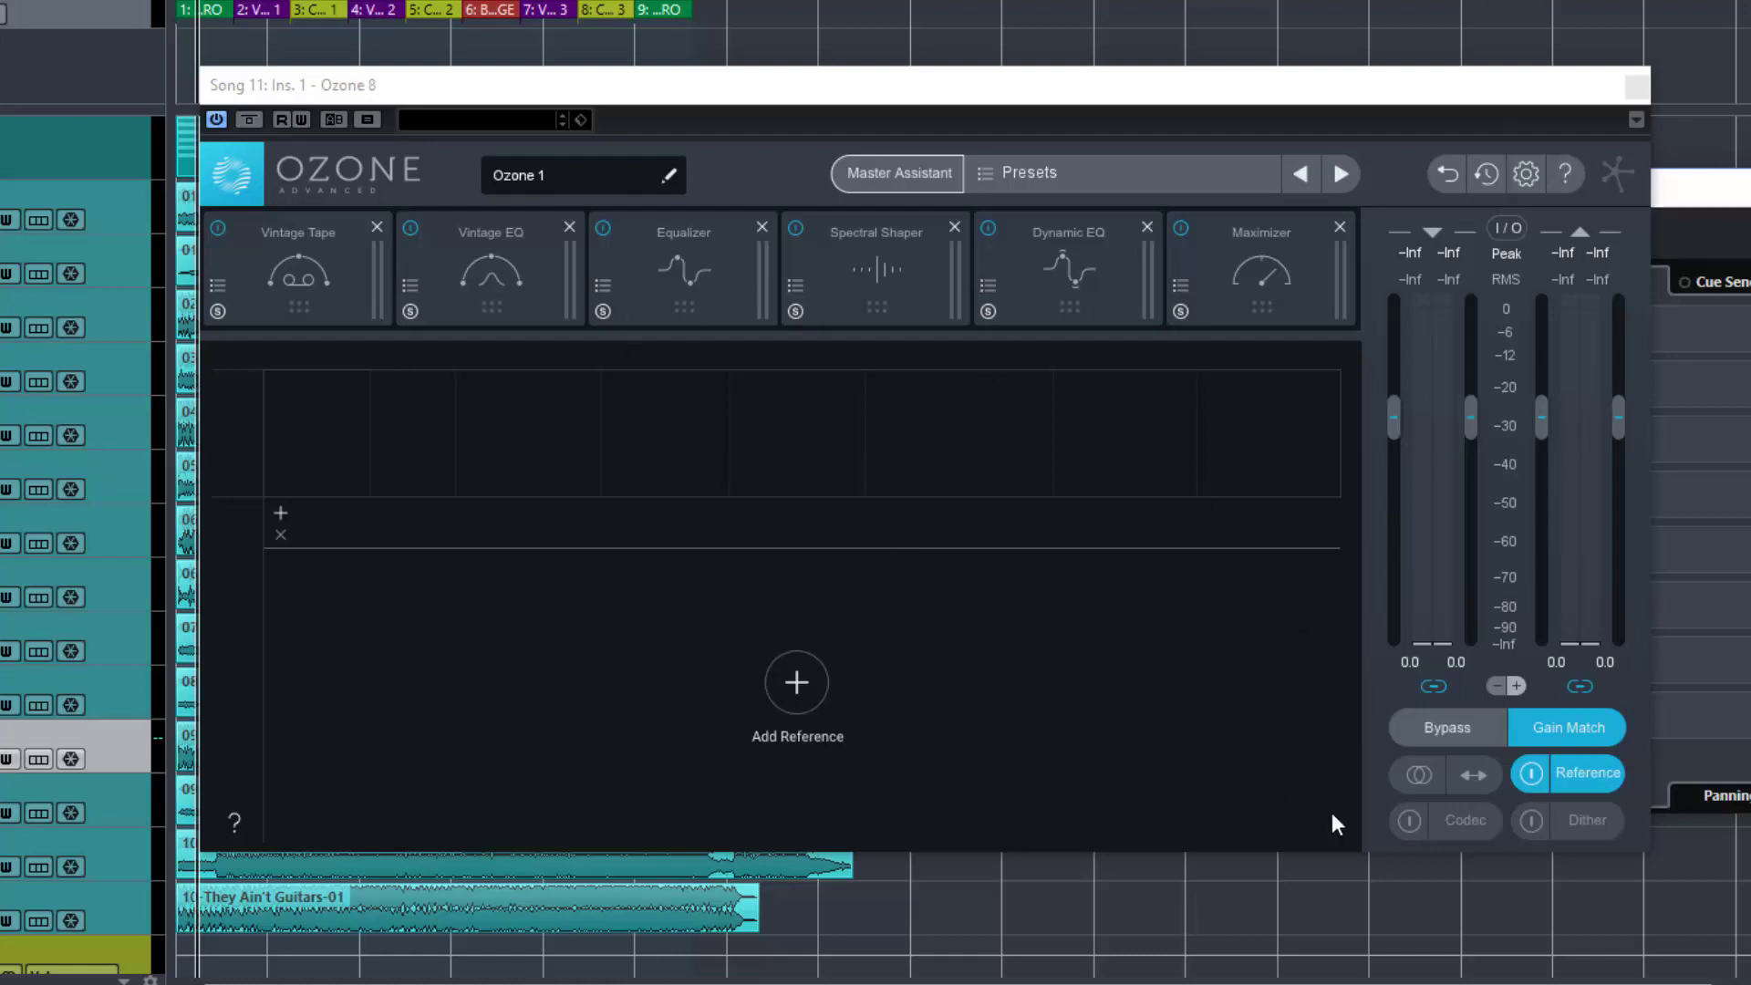
left_click(1589, 773)
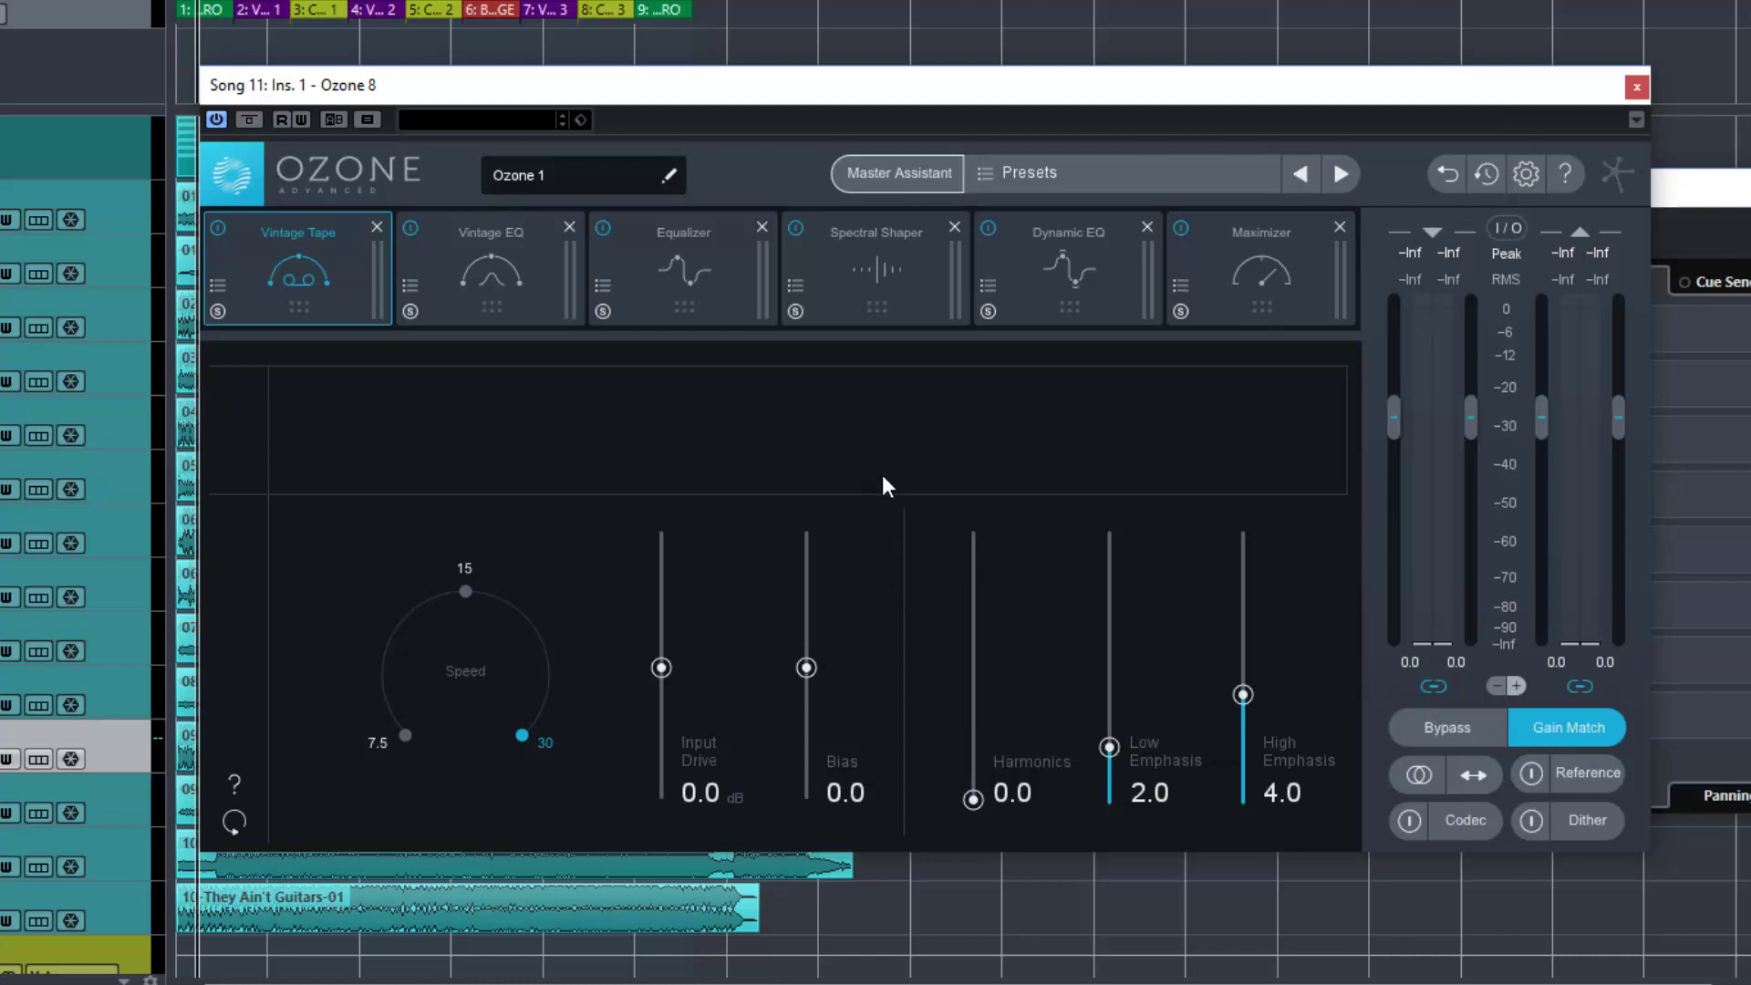
Switch off all six modules, from Maximizer back to Vintage Tape
left_click(1179, 229)
left_click(987, 228)
left_click(795, 228)
left_click(602, 228)
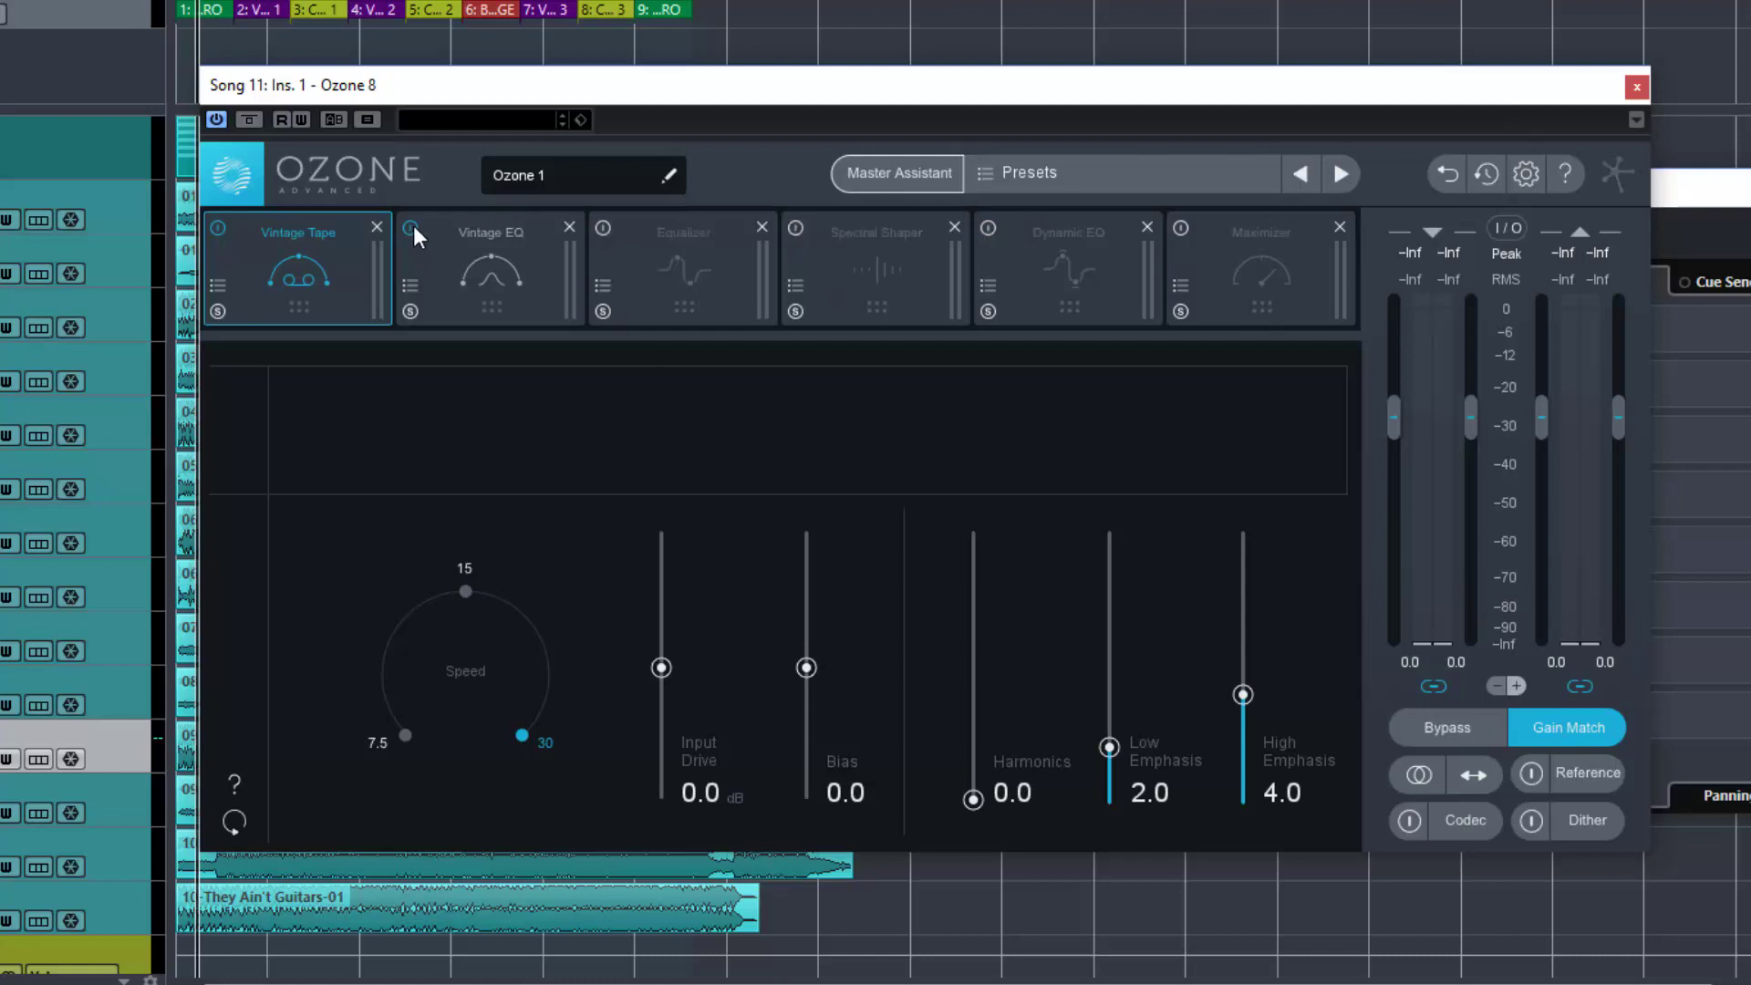
left_click(410, 229)
left_click(218, 229)
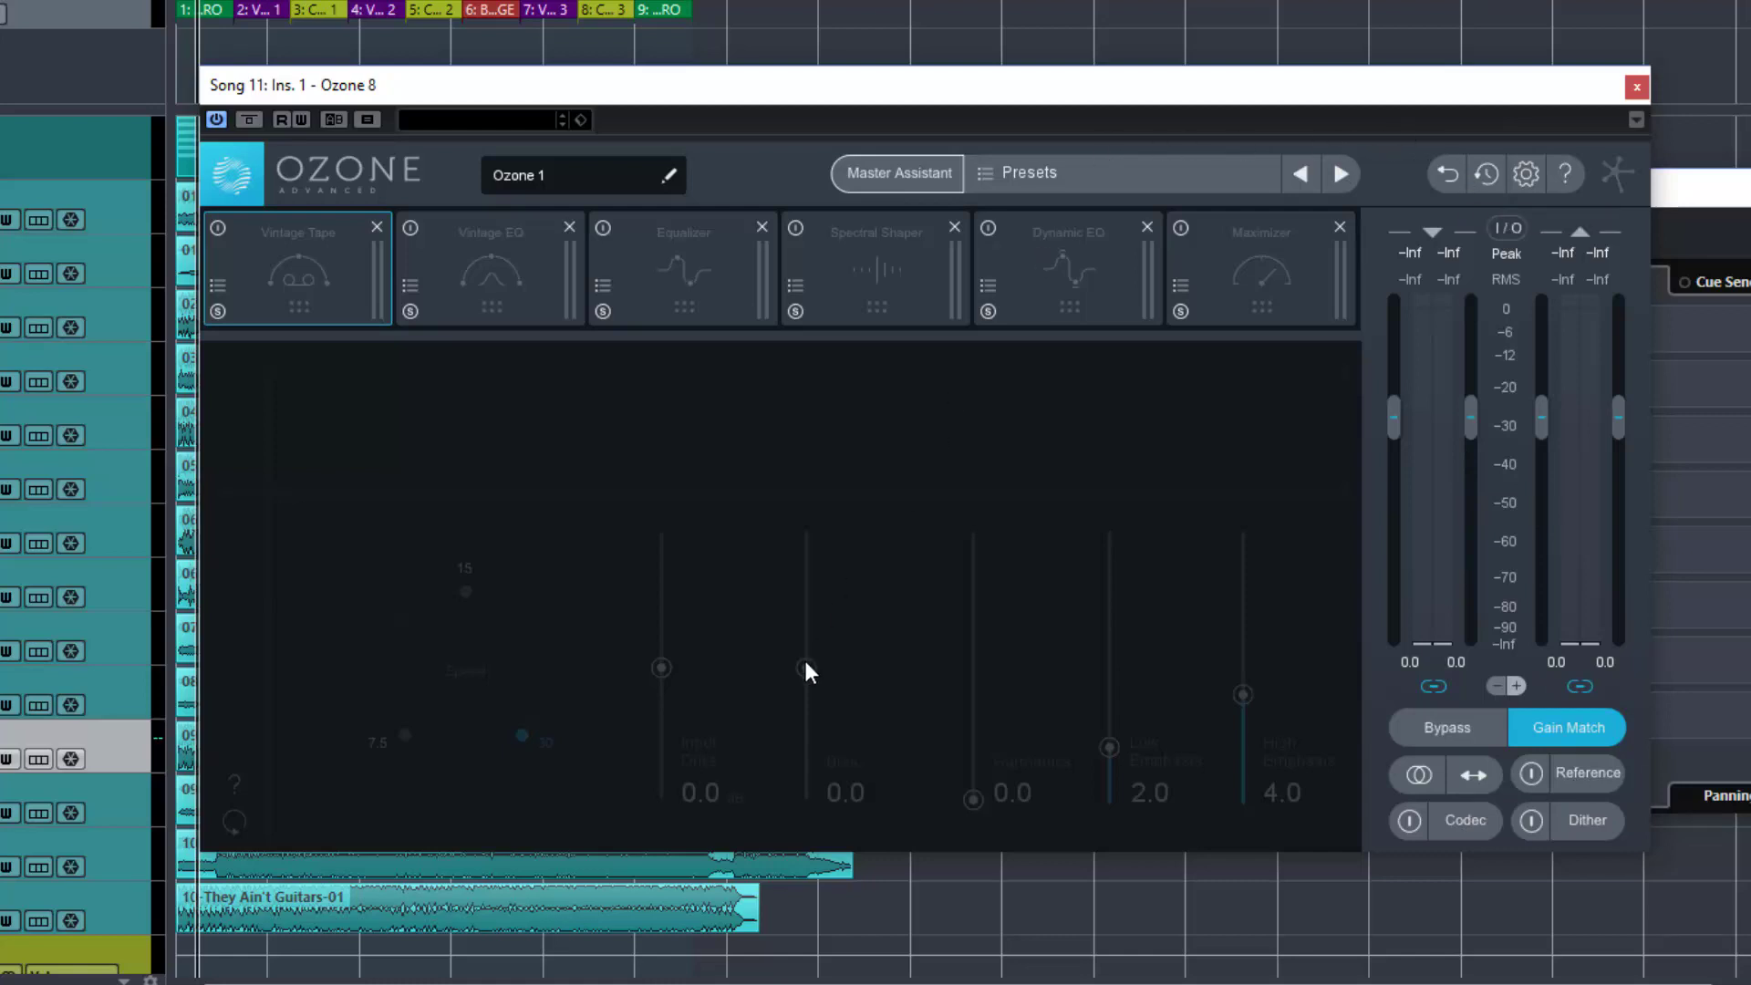
During playback, turn off Gain Match, reset clip lights, and lower linked output gain to -6.5 dB
key("space")
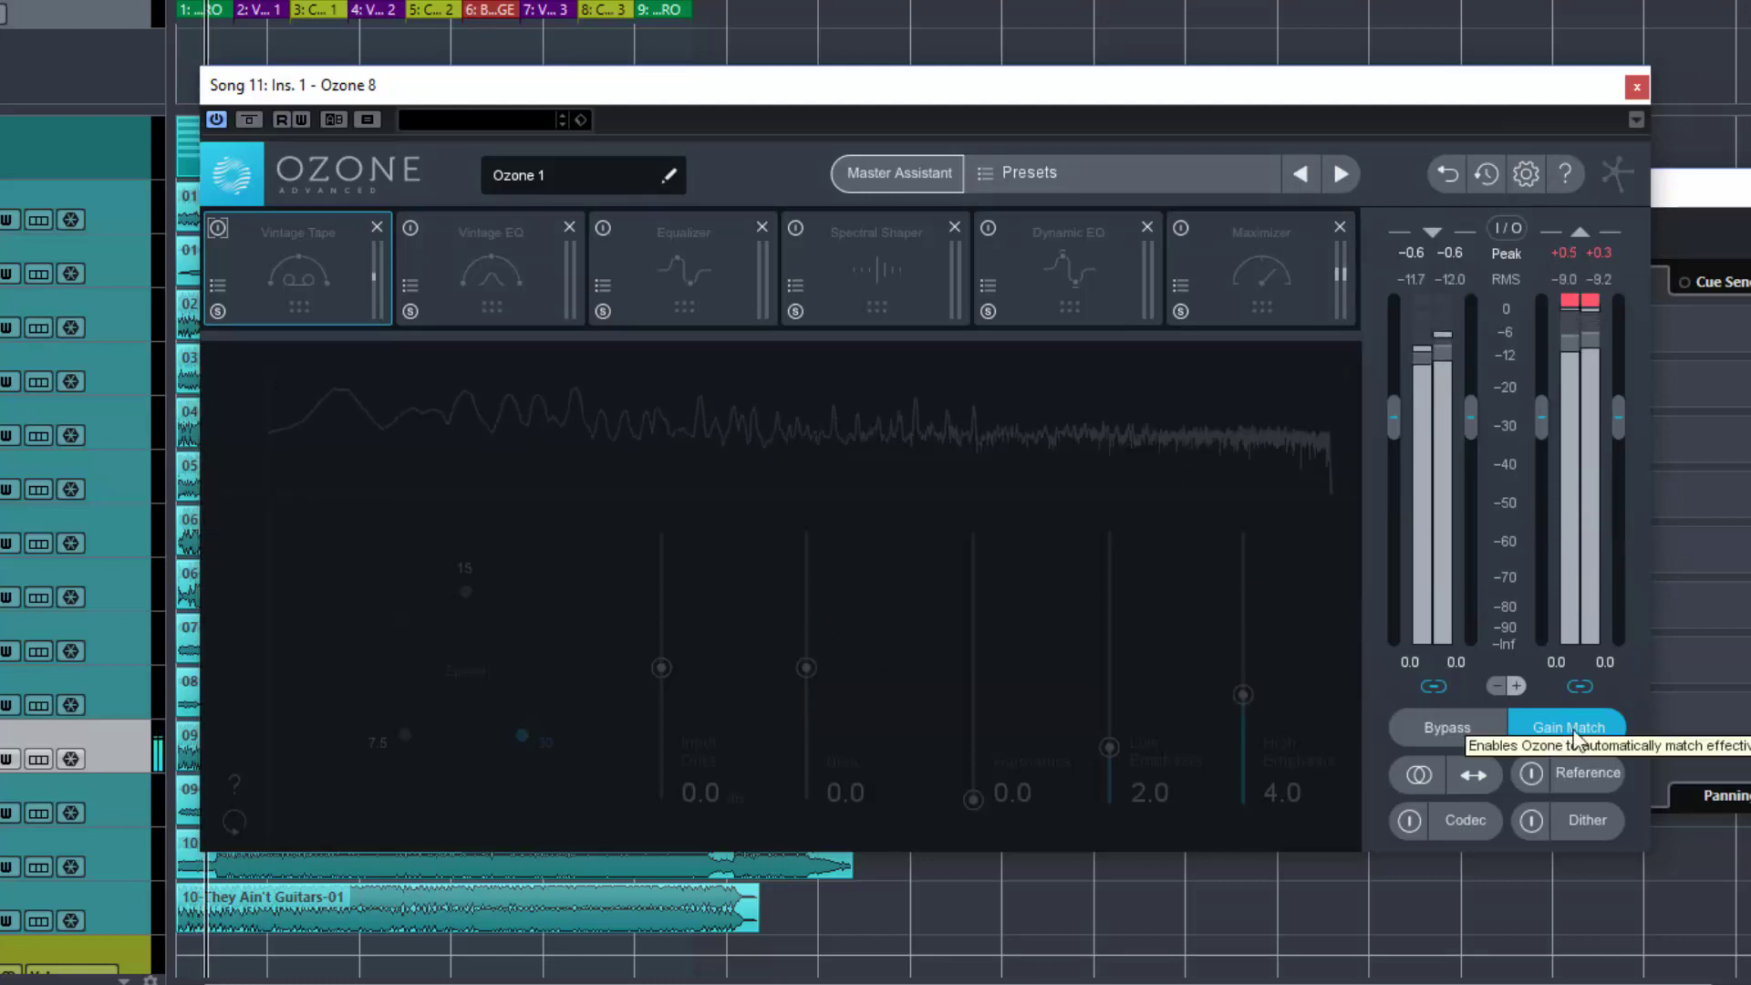
left_click(1573, 735)
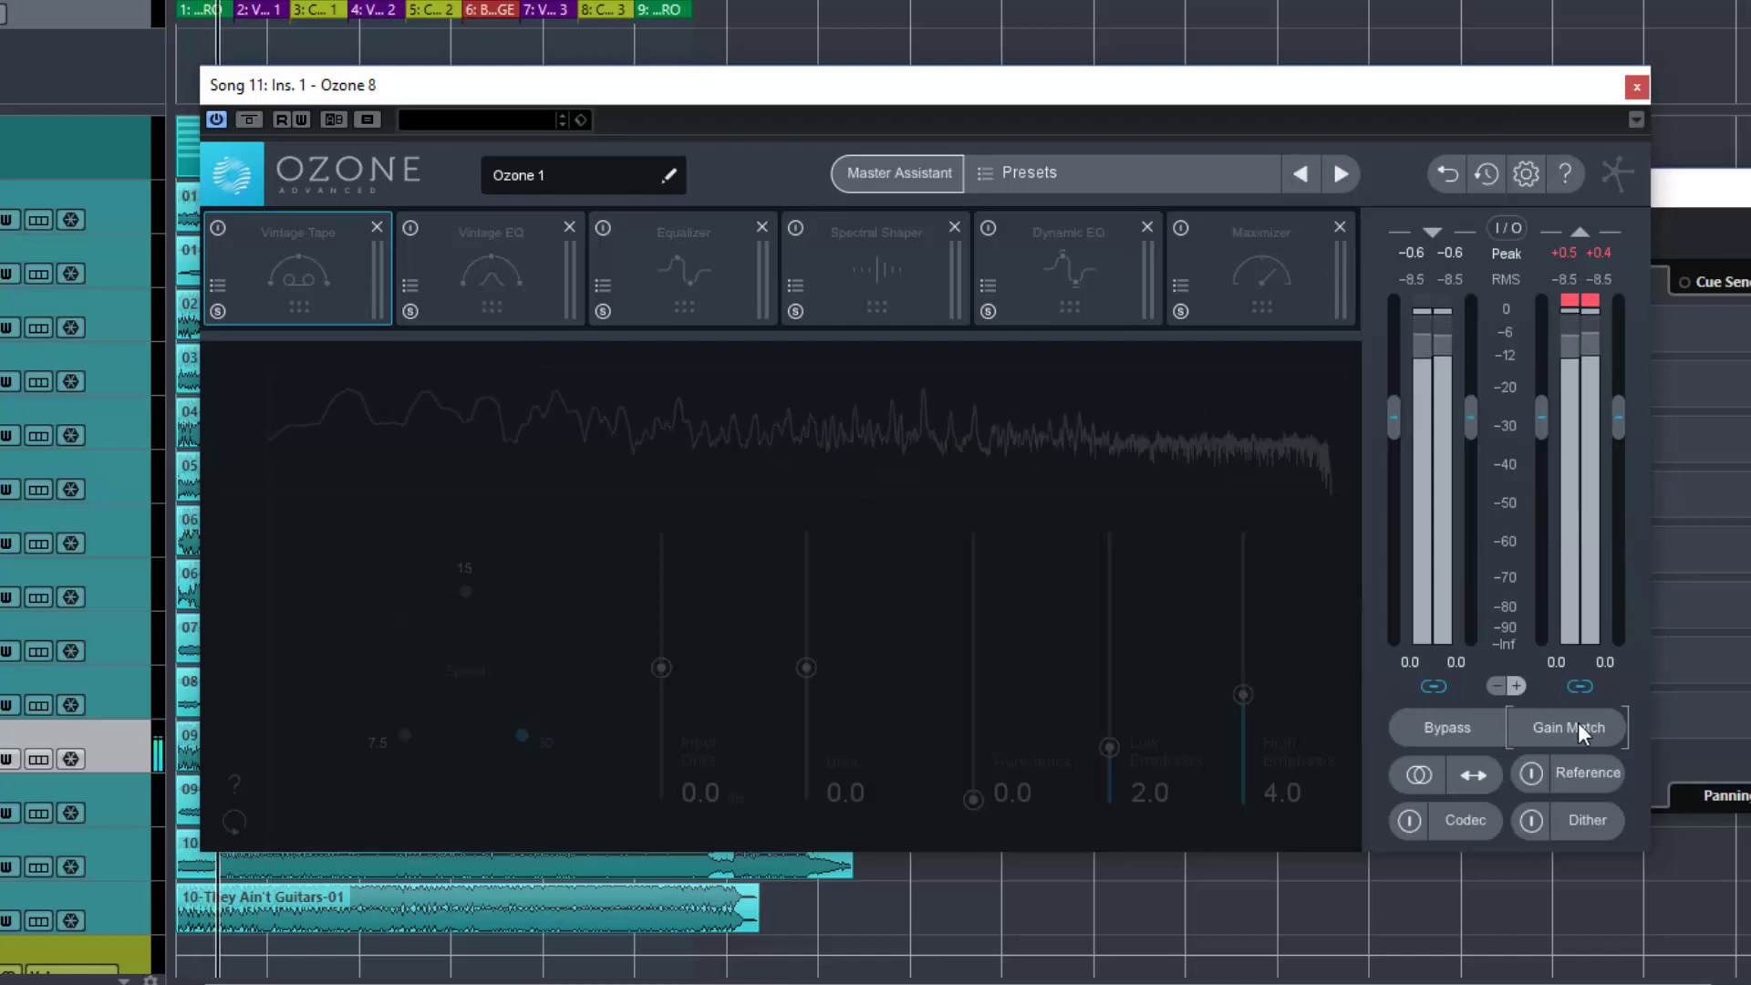
key("space")
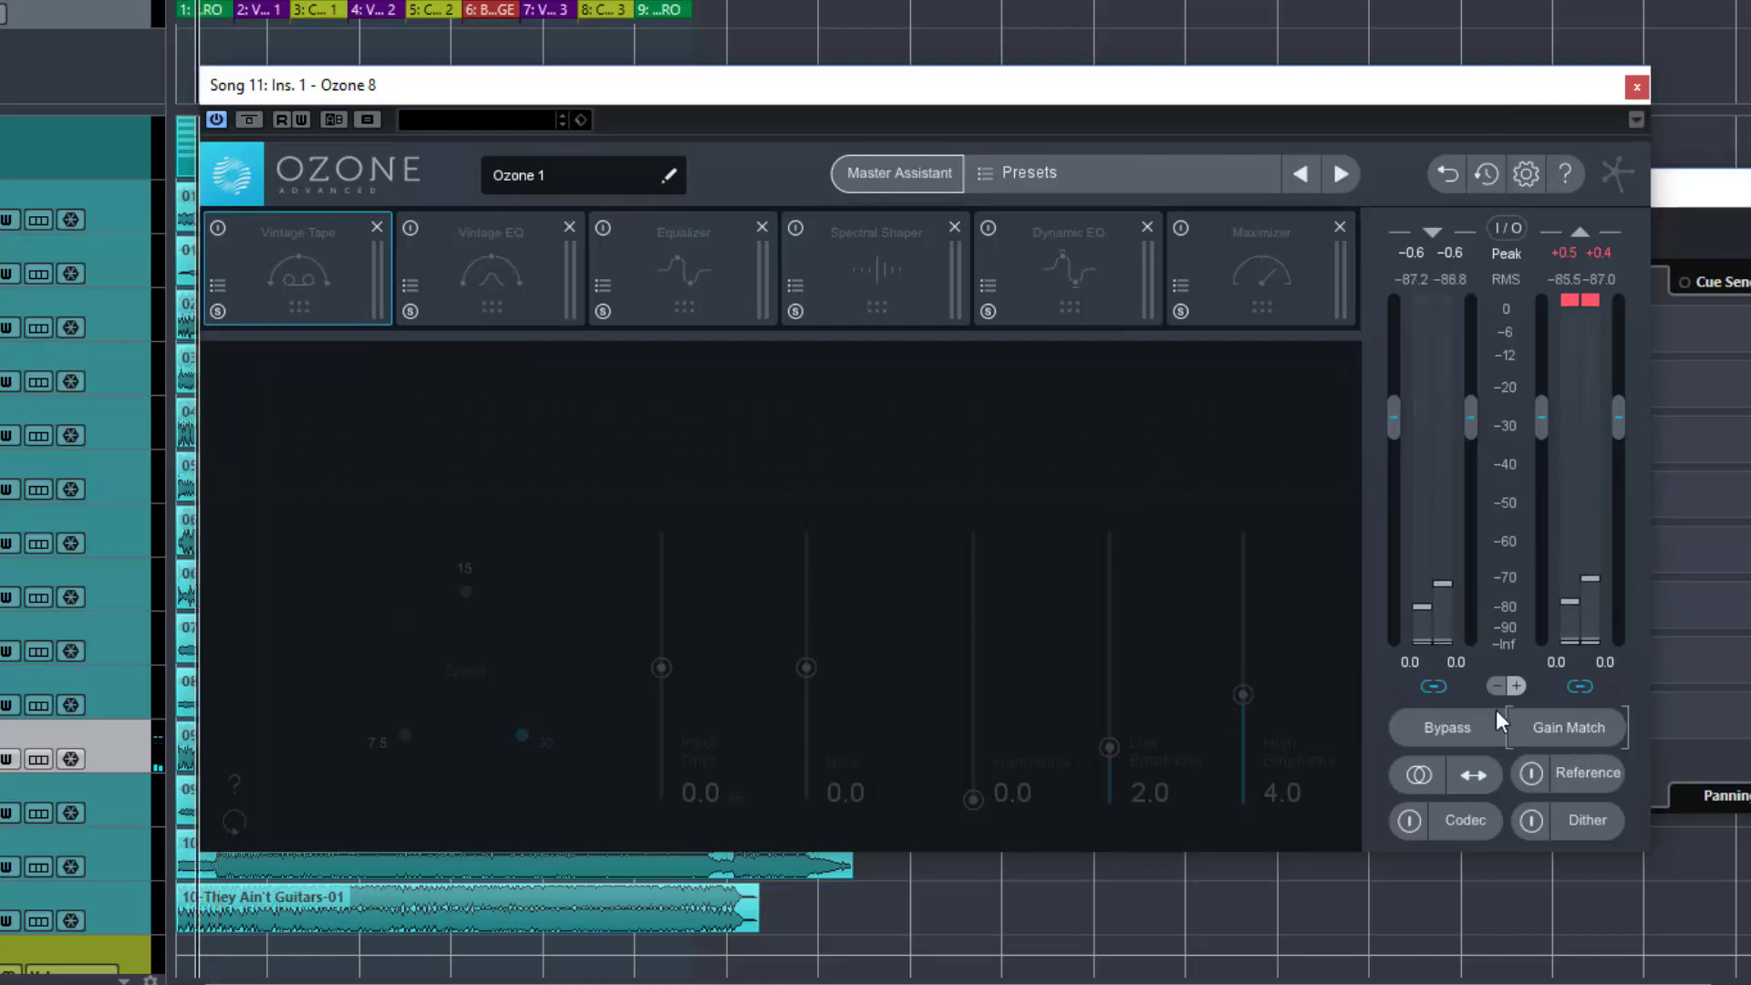
left_click(1570, 303)
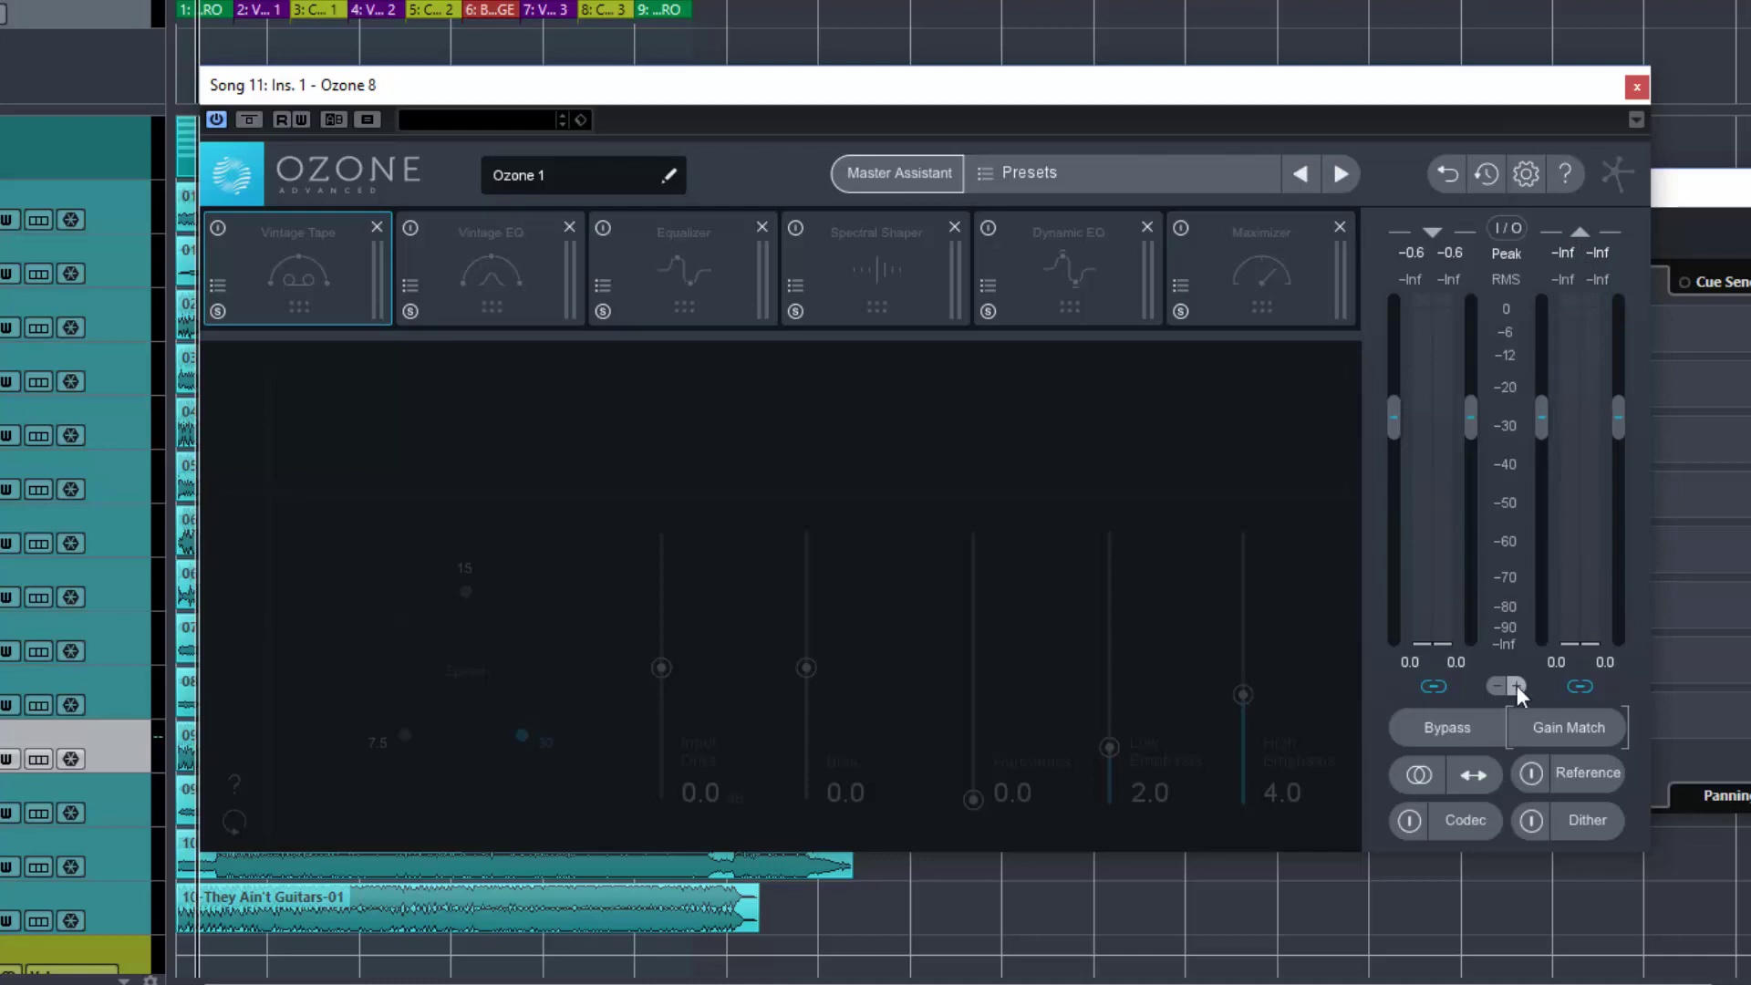
key("space")
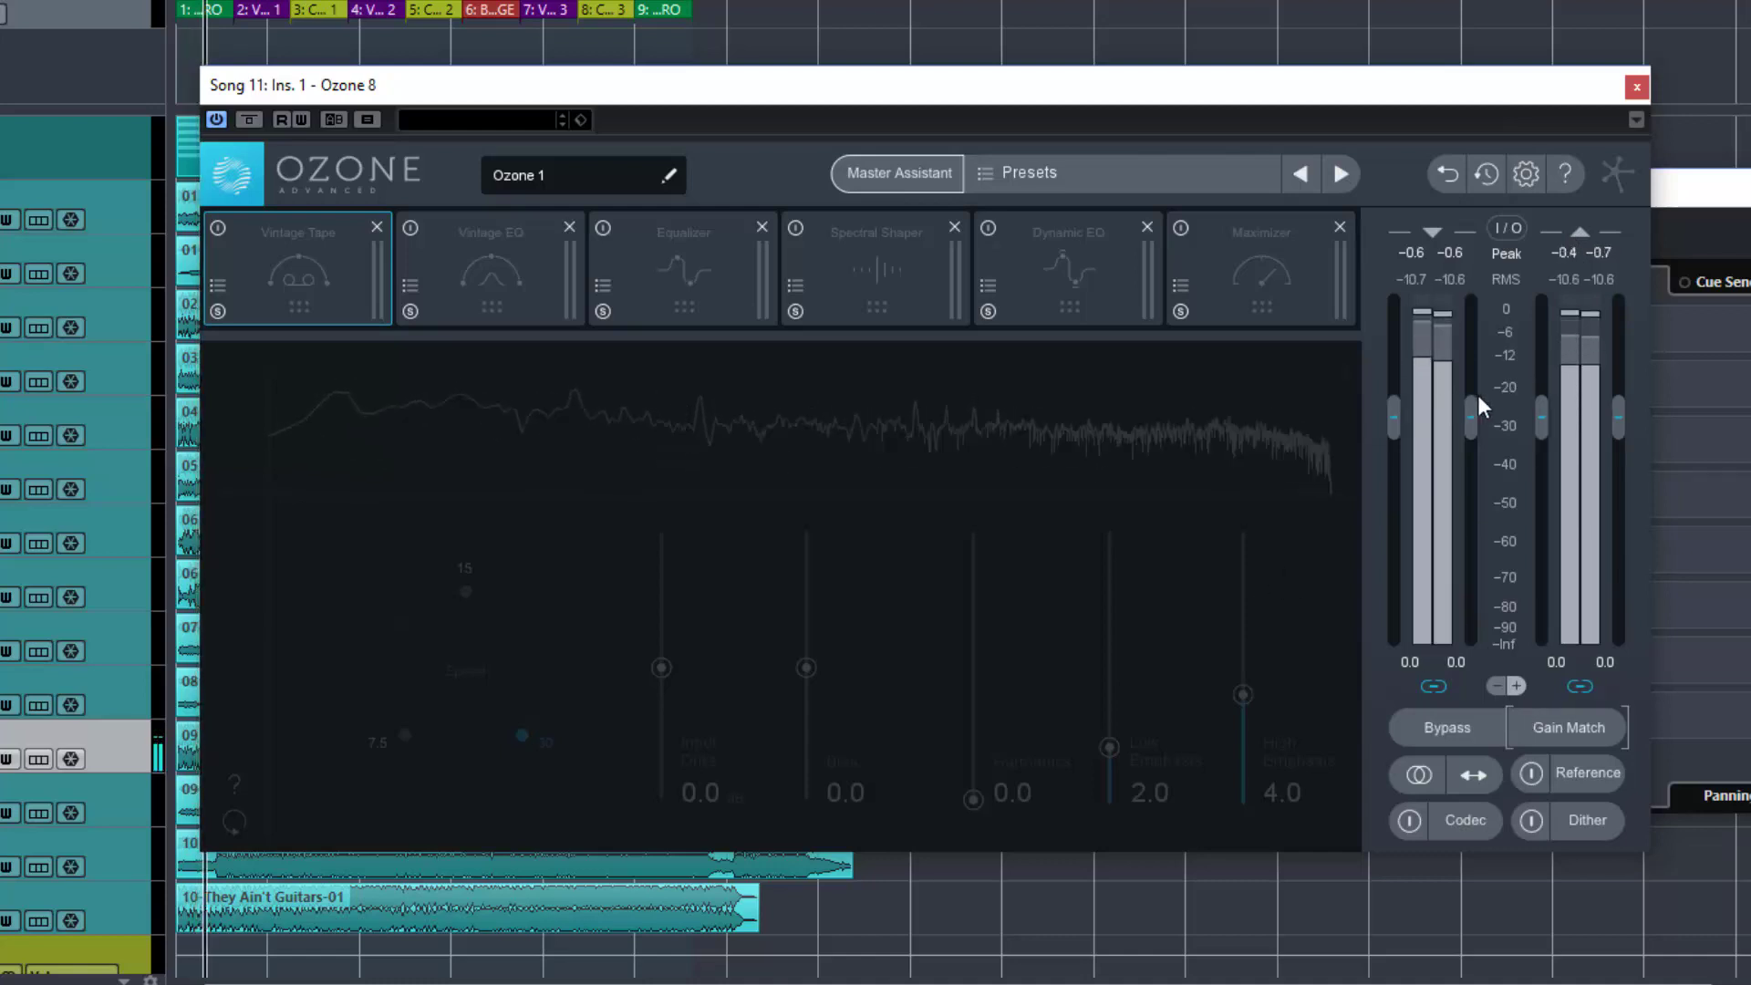
left_click_drag(1469, 425, 1539, 480)
Compare with global Bypass, then toggle Vintage Tape on and off again around playback
left_click(1441, 735)
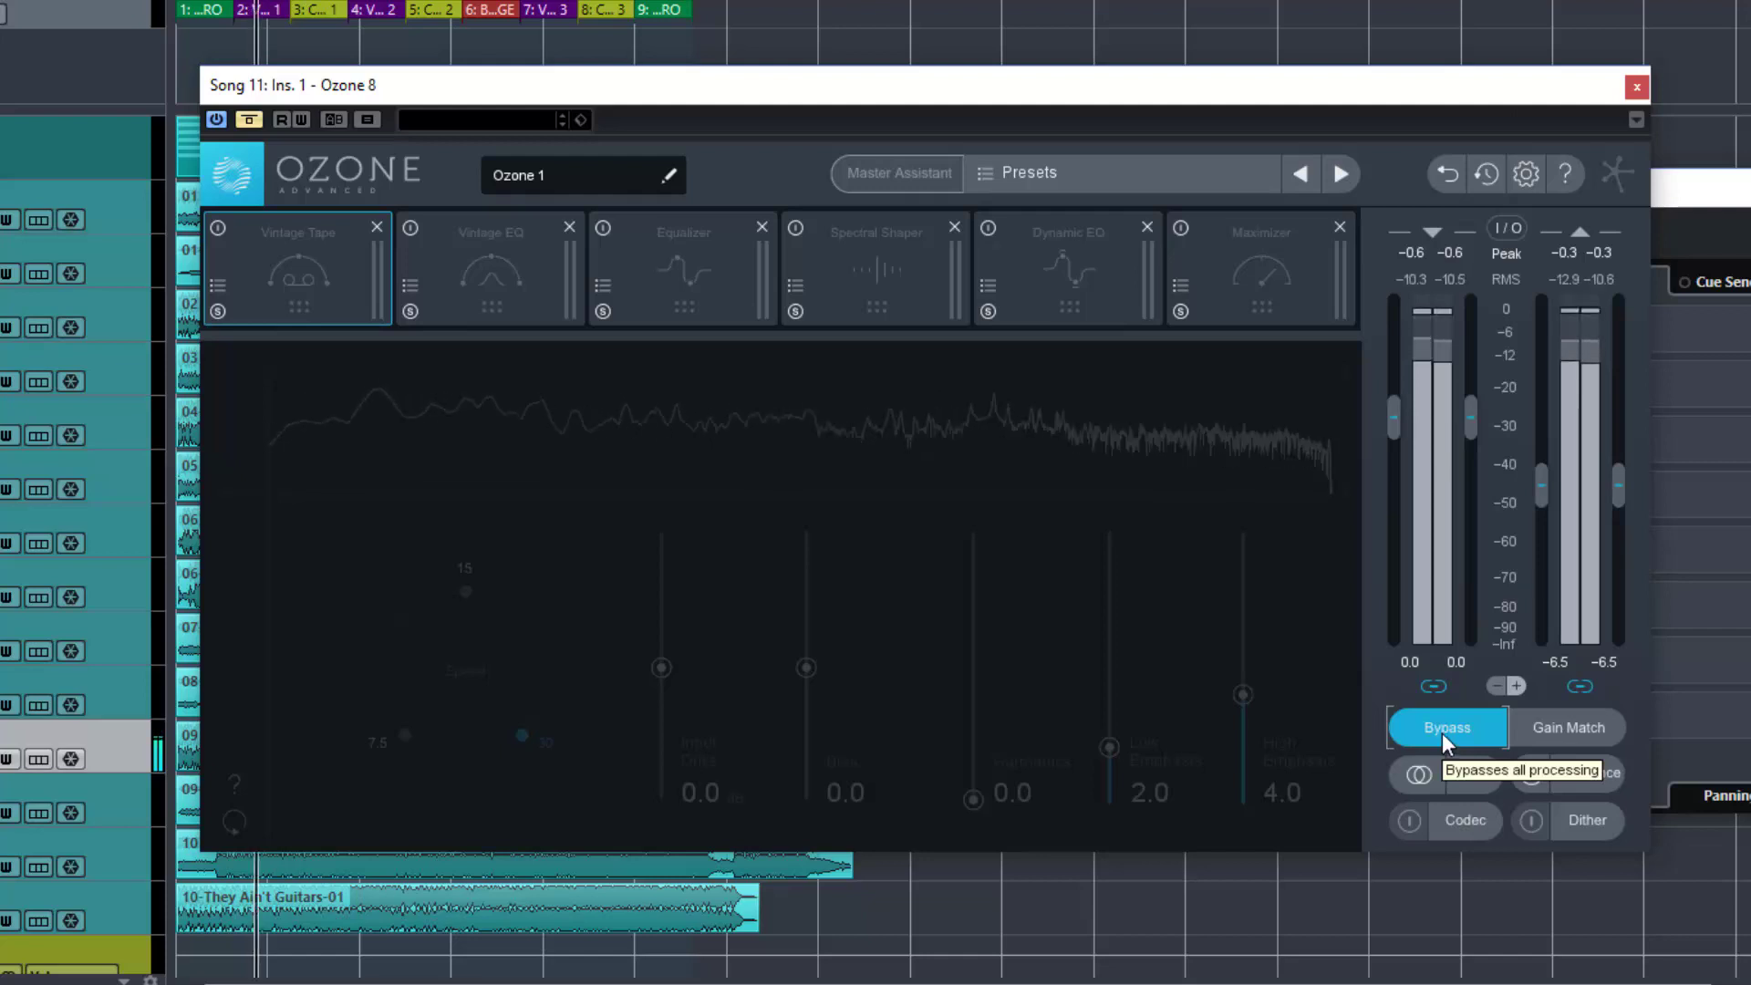
left_click(1441, 731)
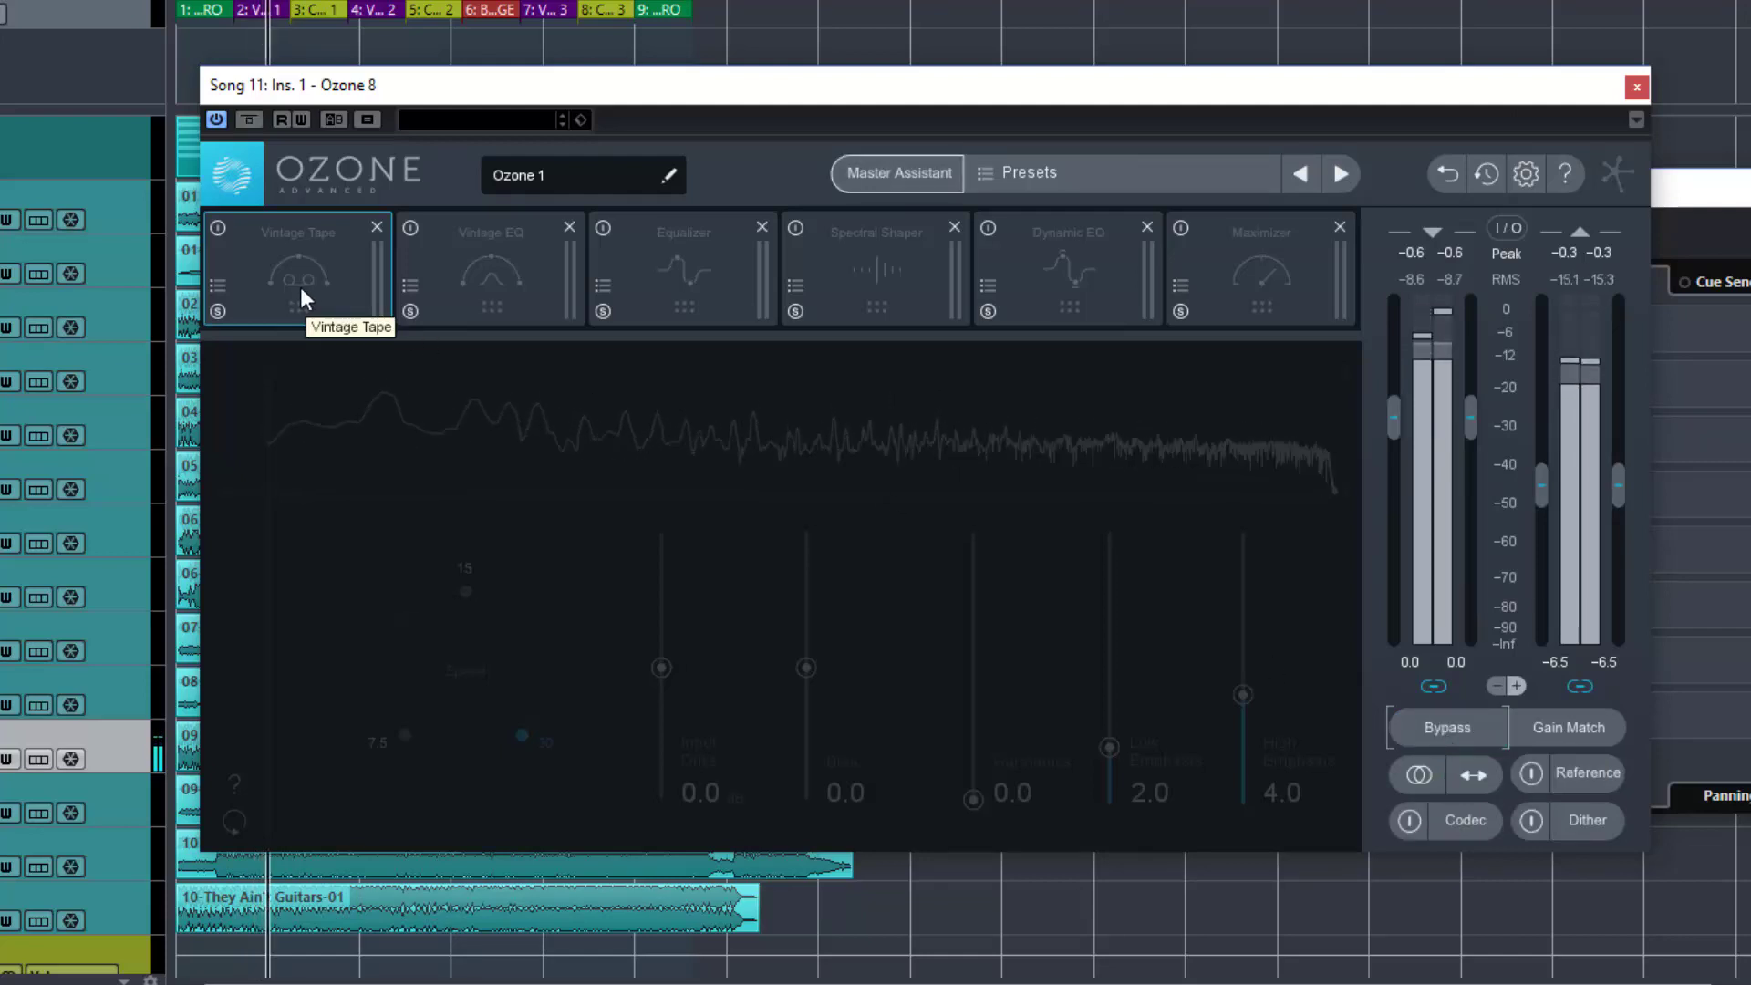
left_click(216, 226)
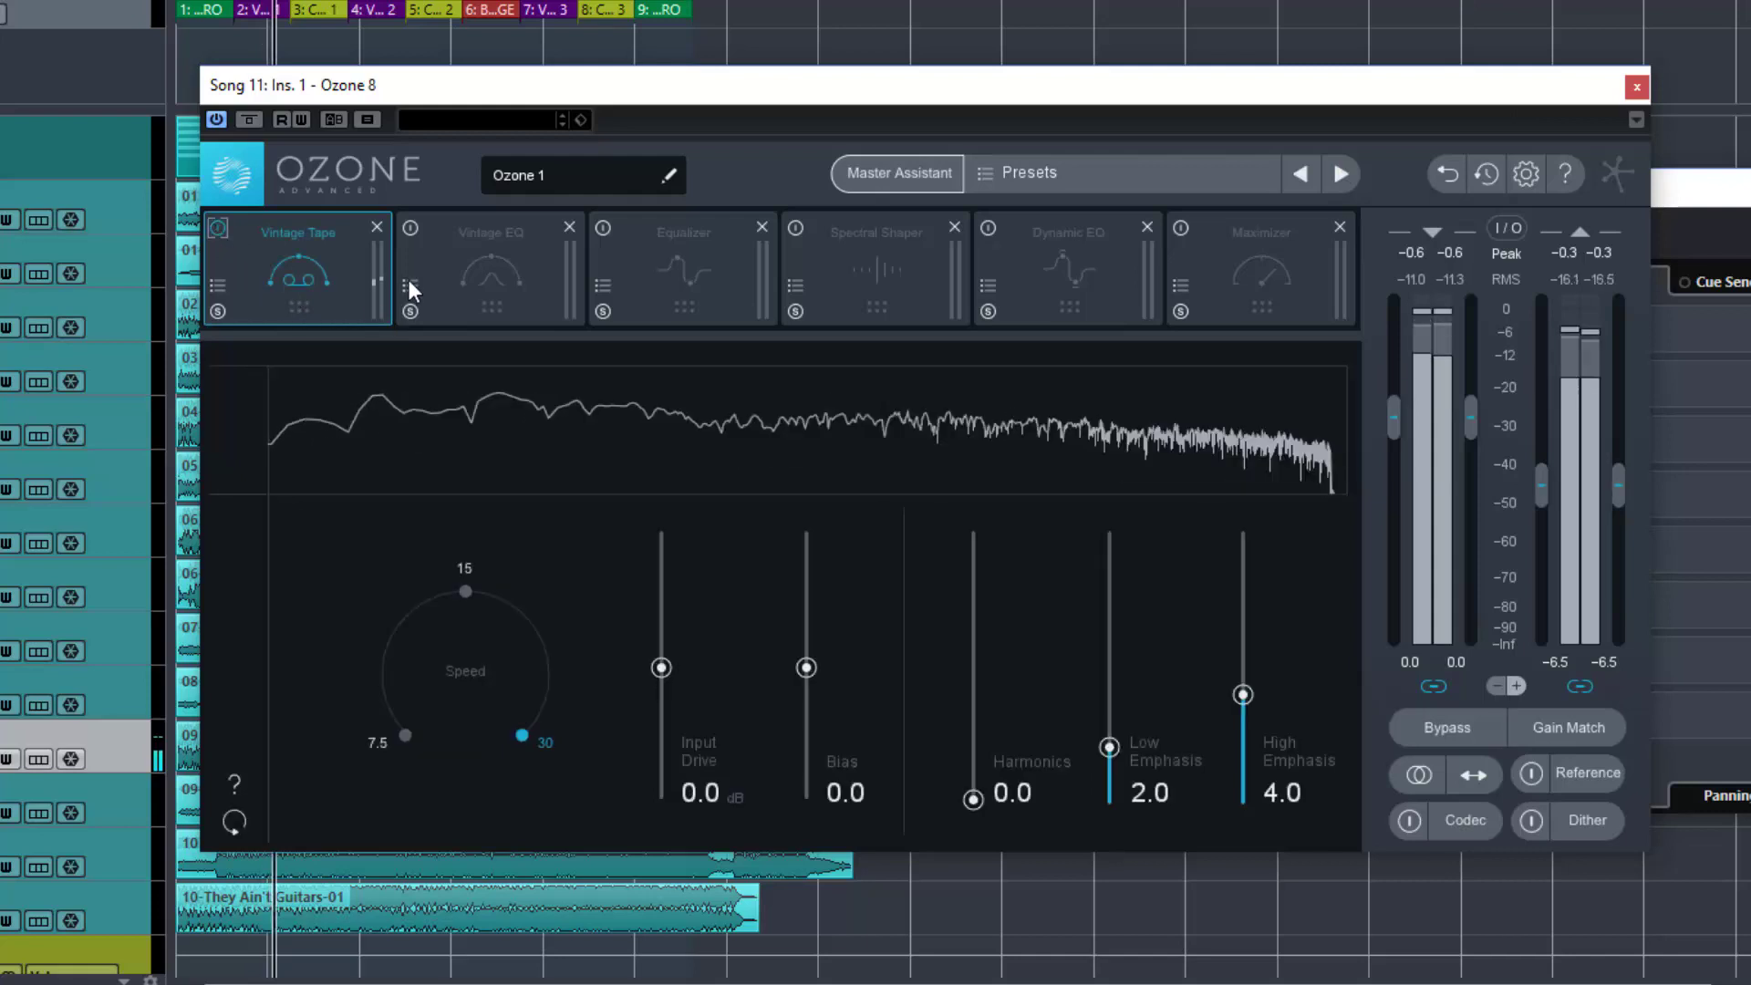
key("space")
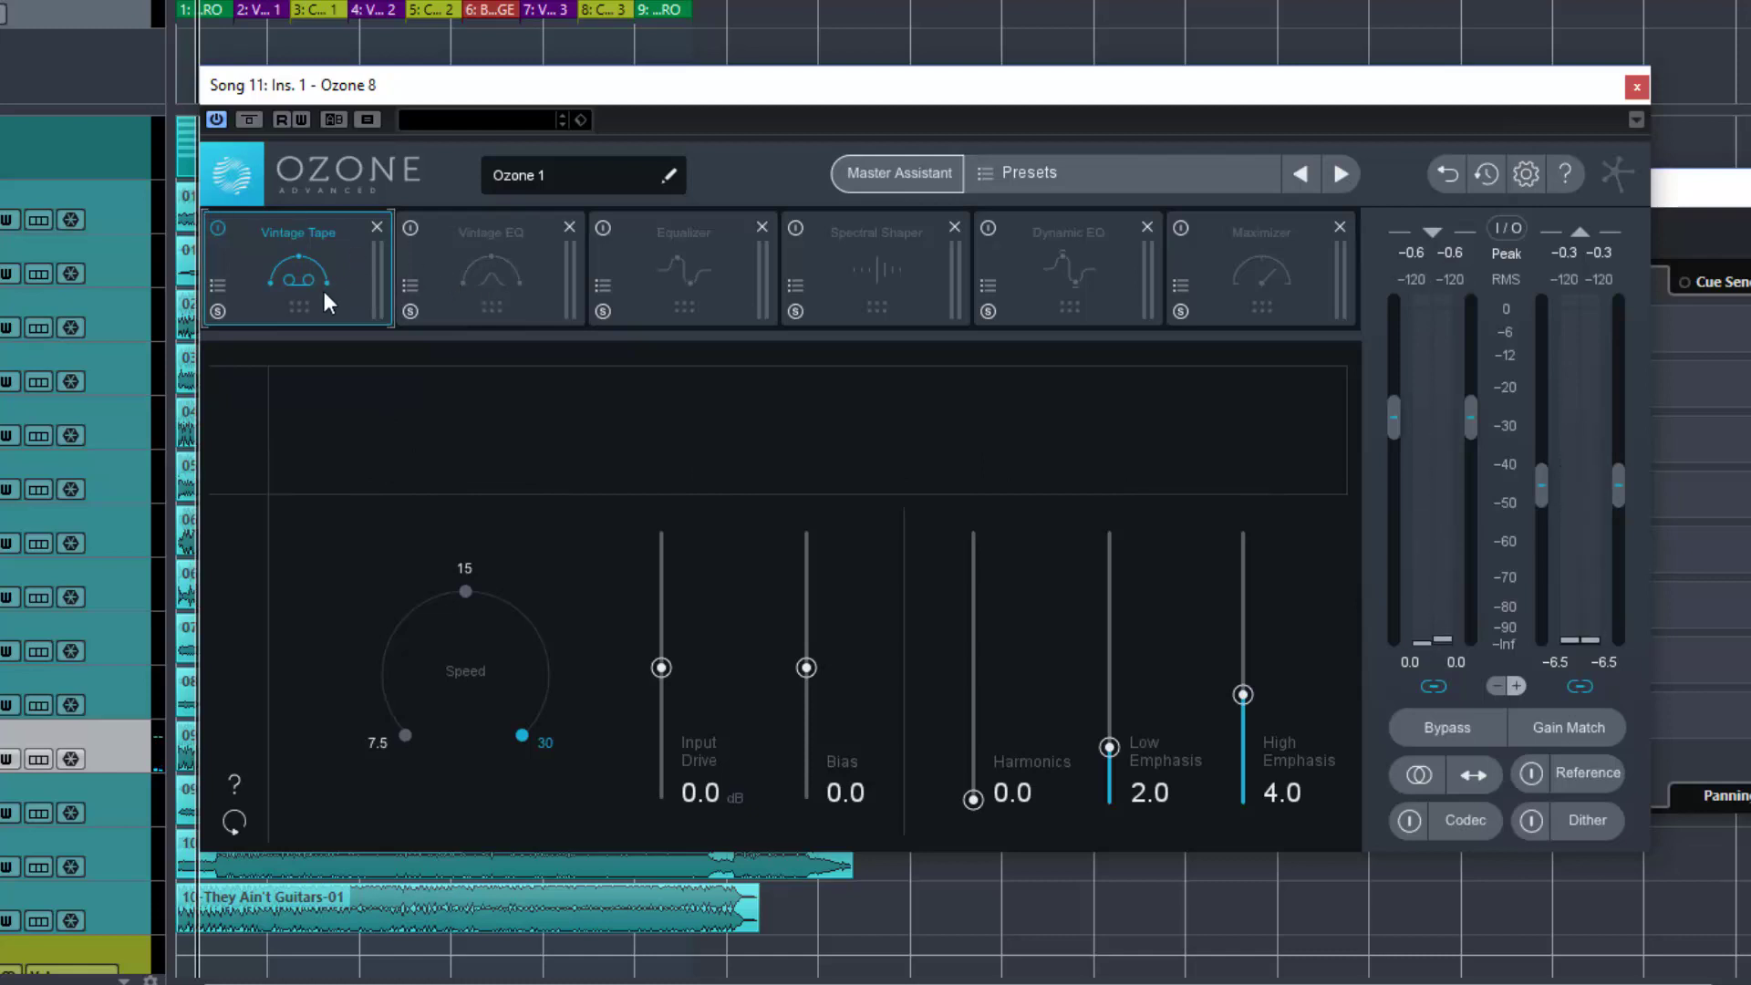
left_click(217, 228)
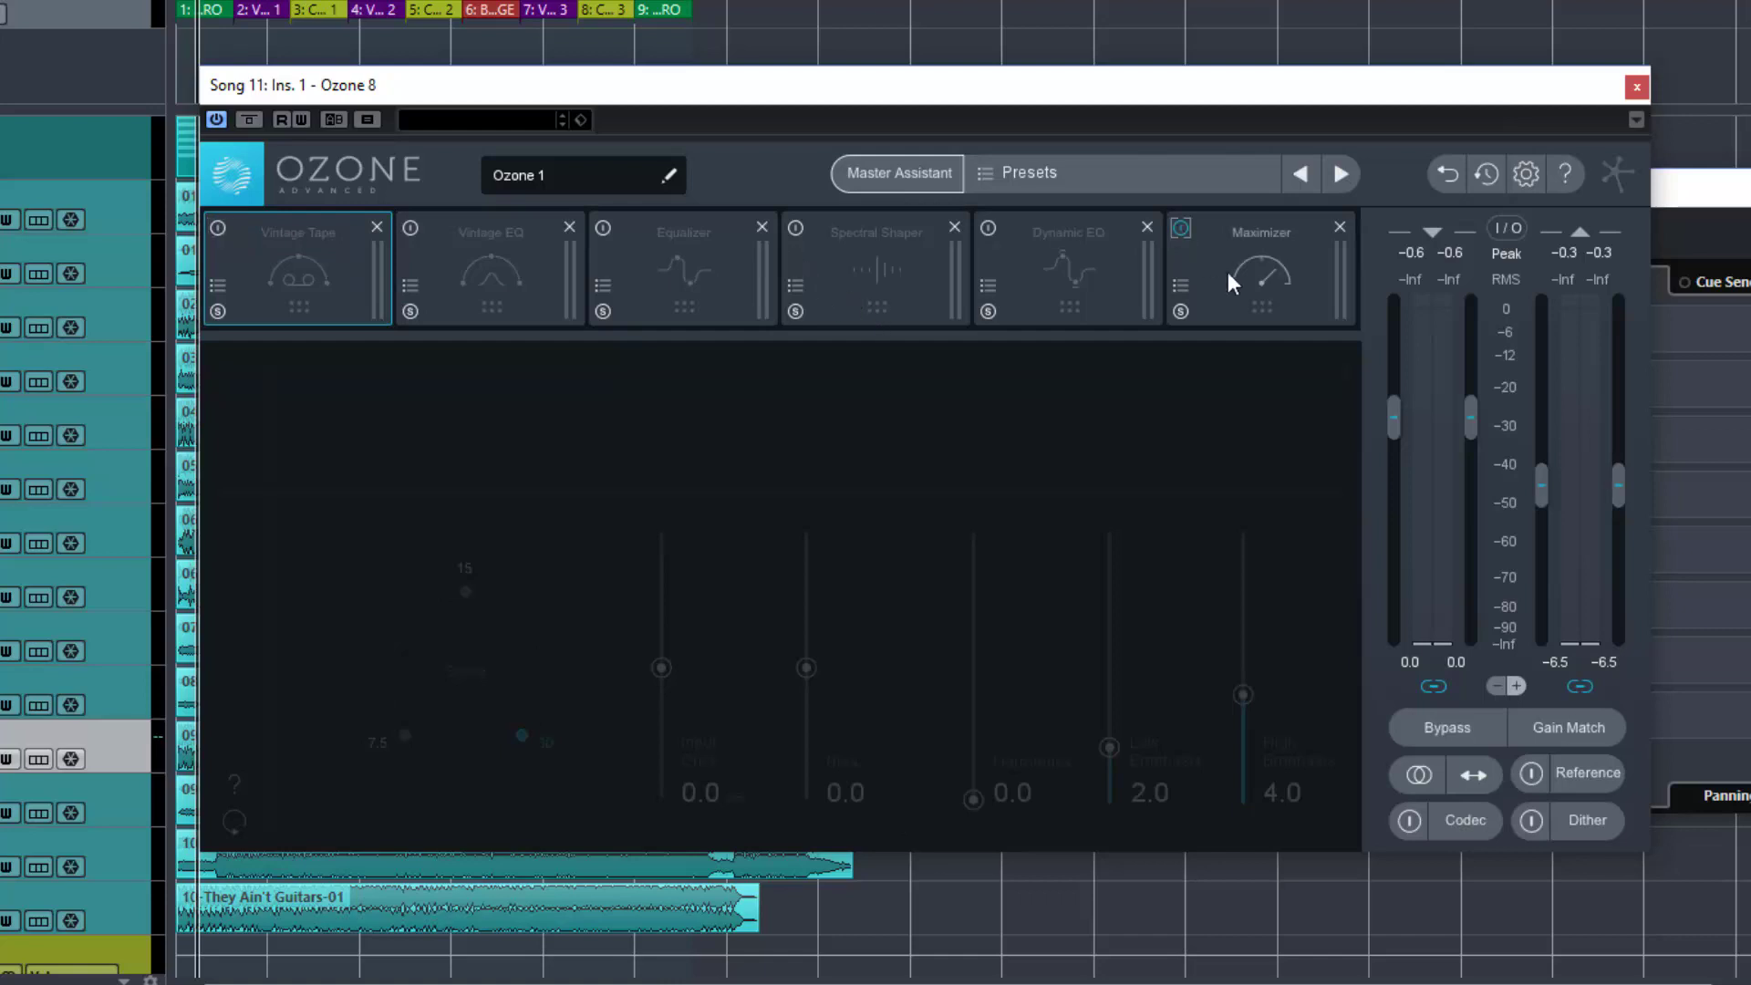
key("space")
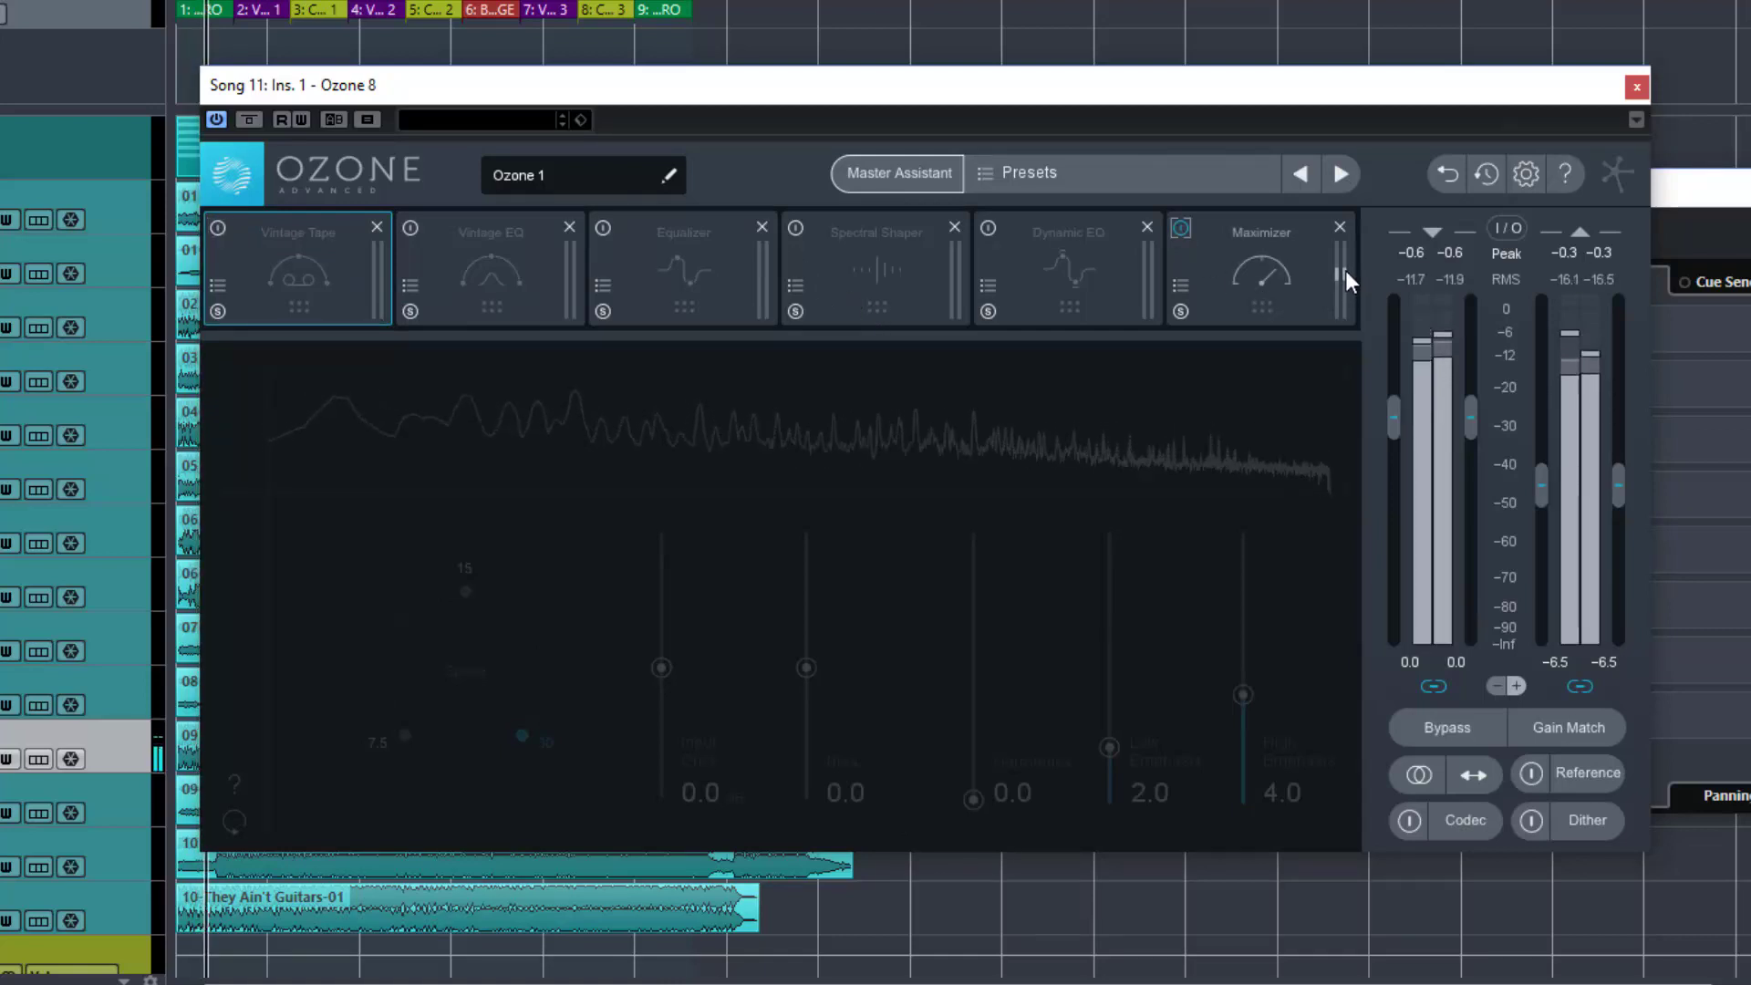
Show the Maximizer settings (IRC I, Threshold -2.0 dB, Ceiling 0.0 dB) and bypass it during playback
left_click(1344, 270)
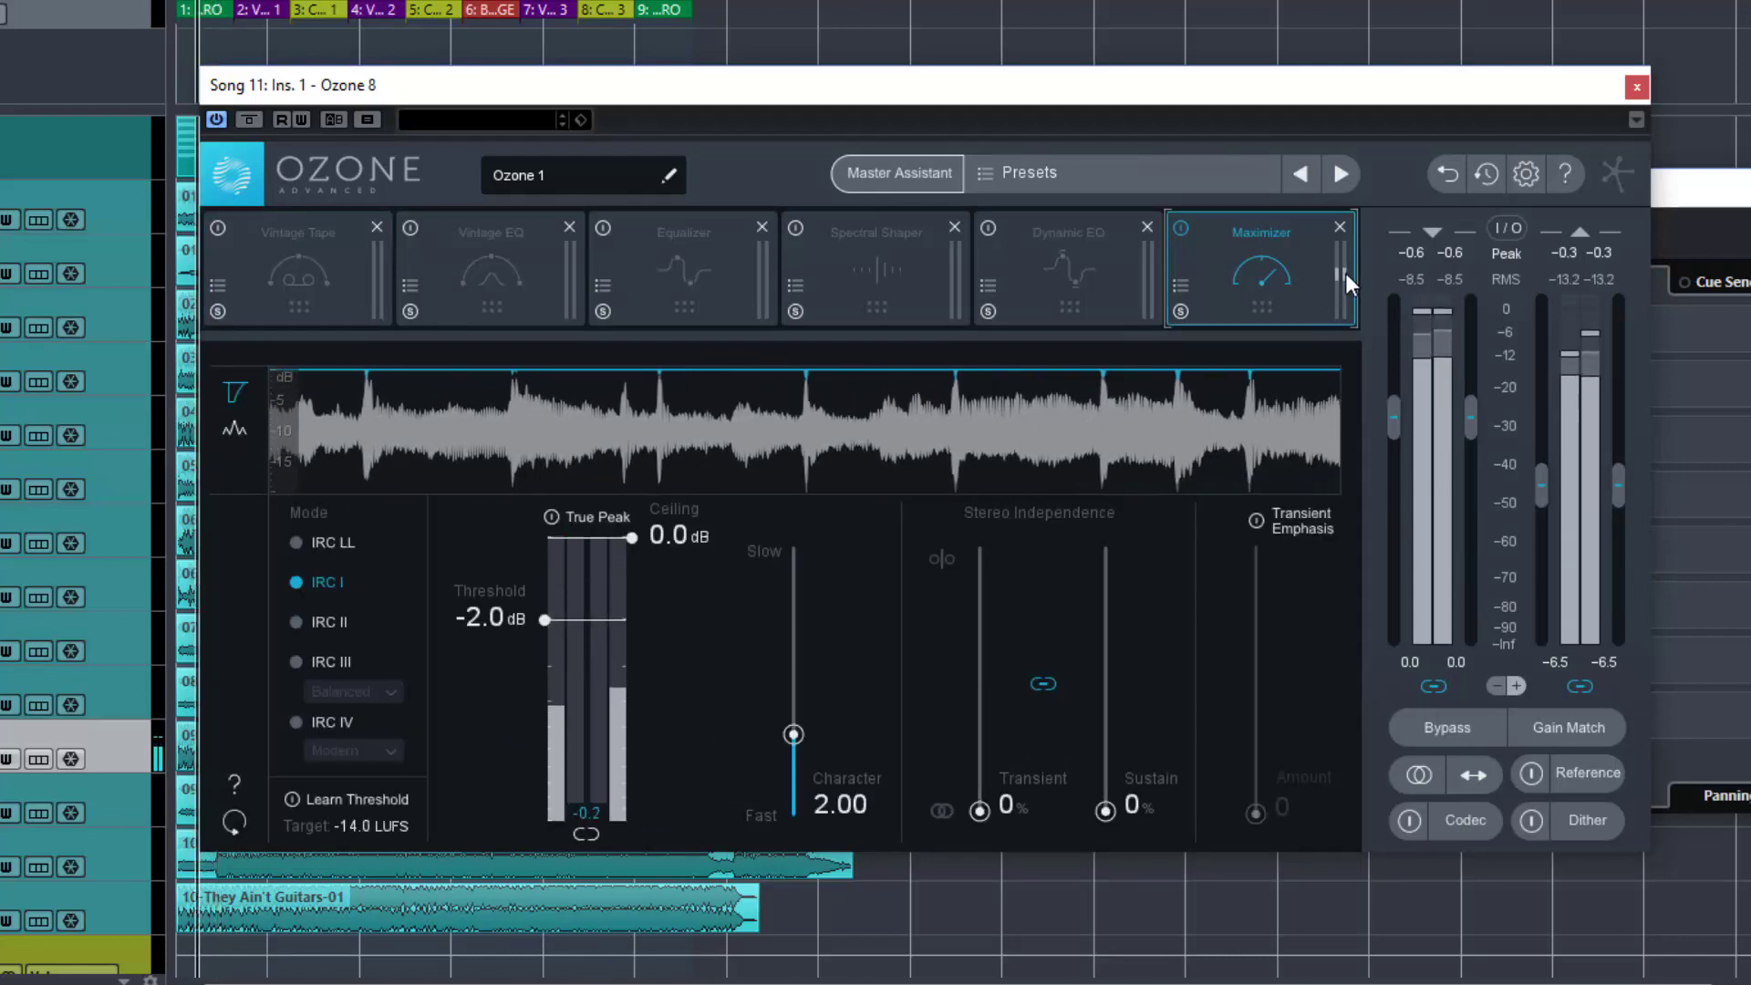
key("space")
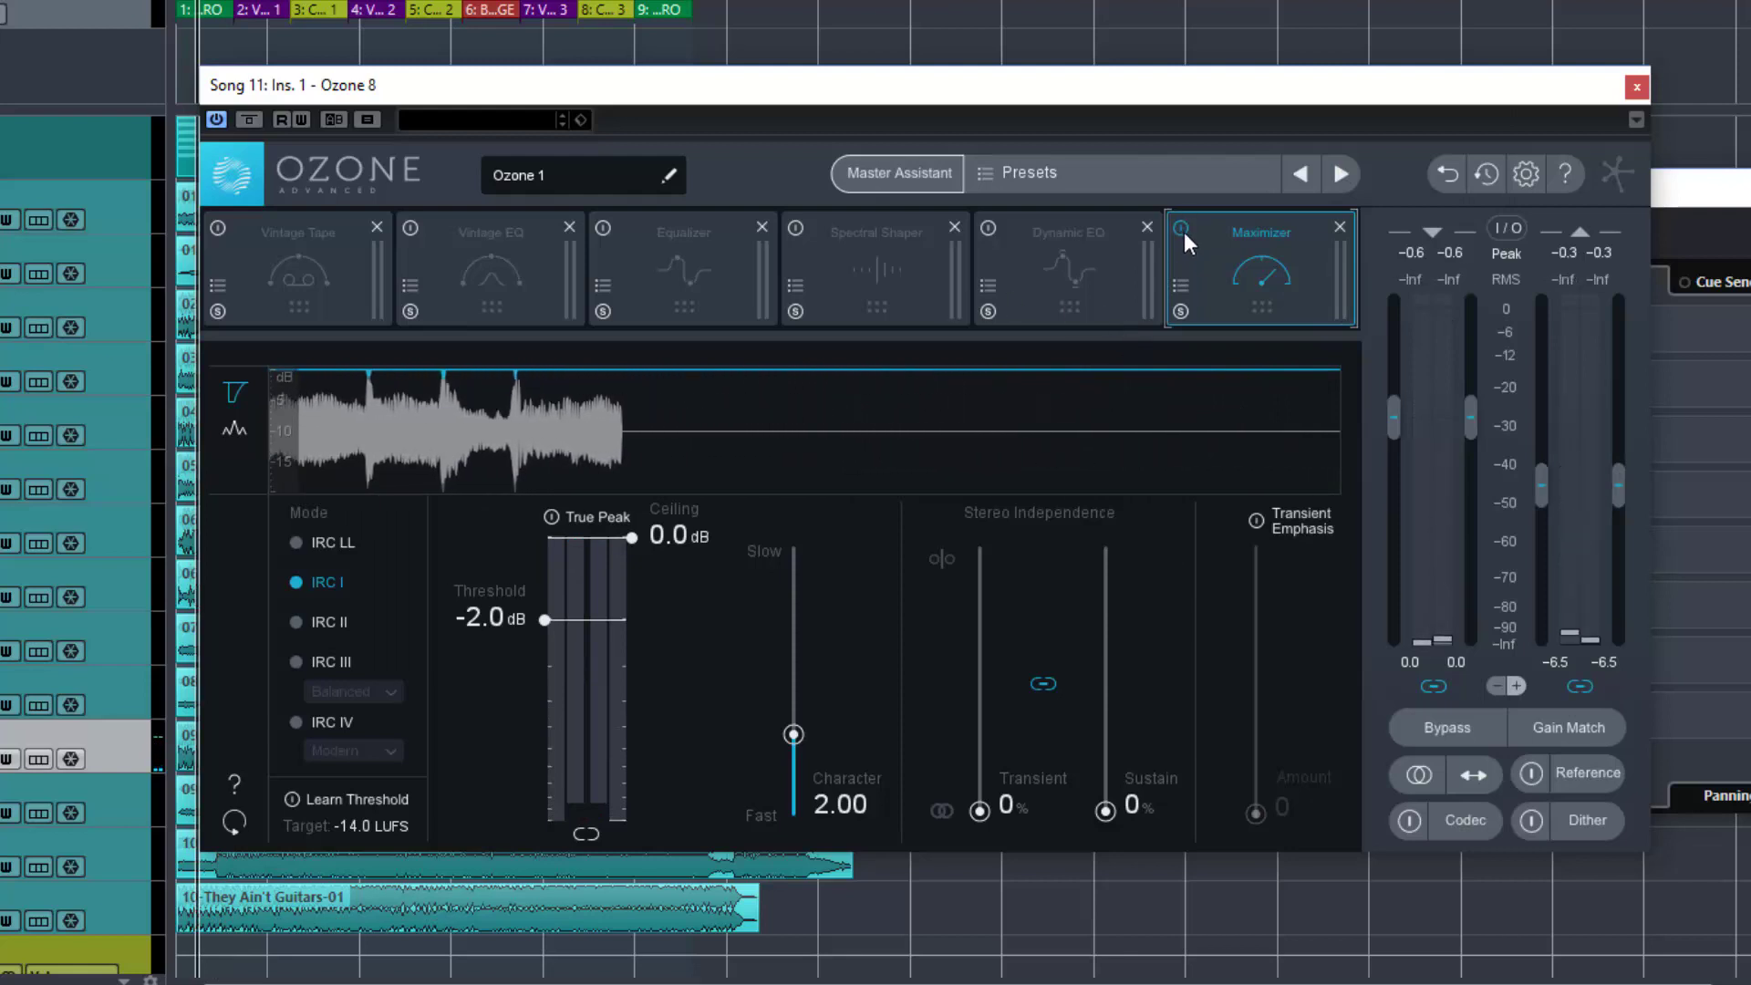
key("space")
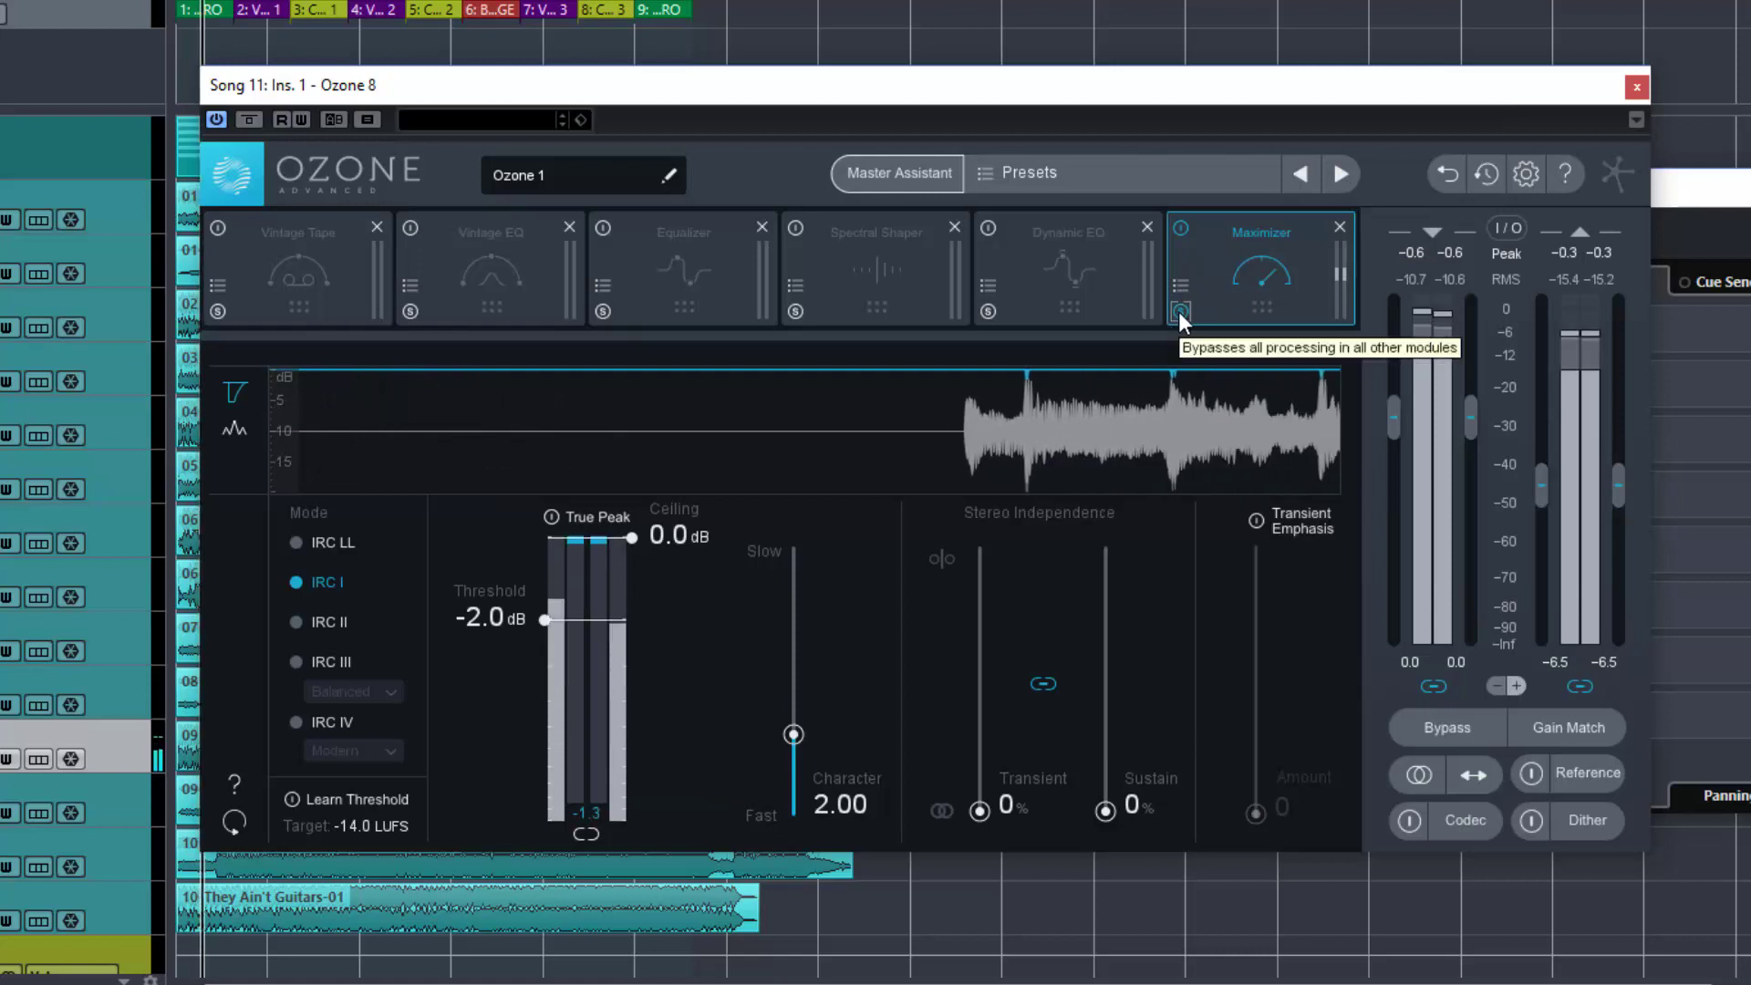
left_click(1180, 225)
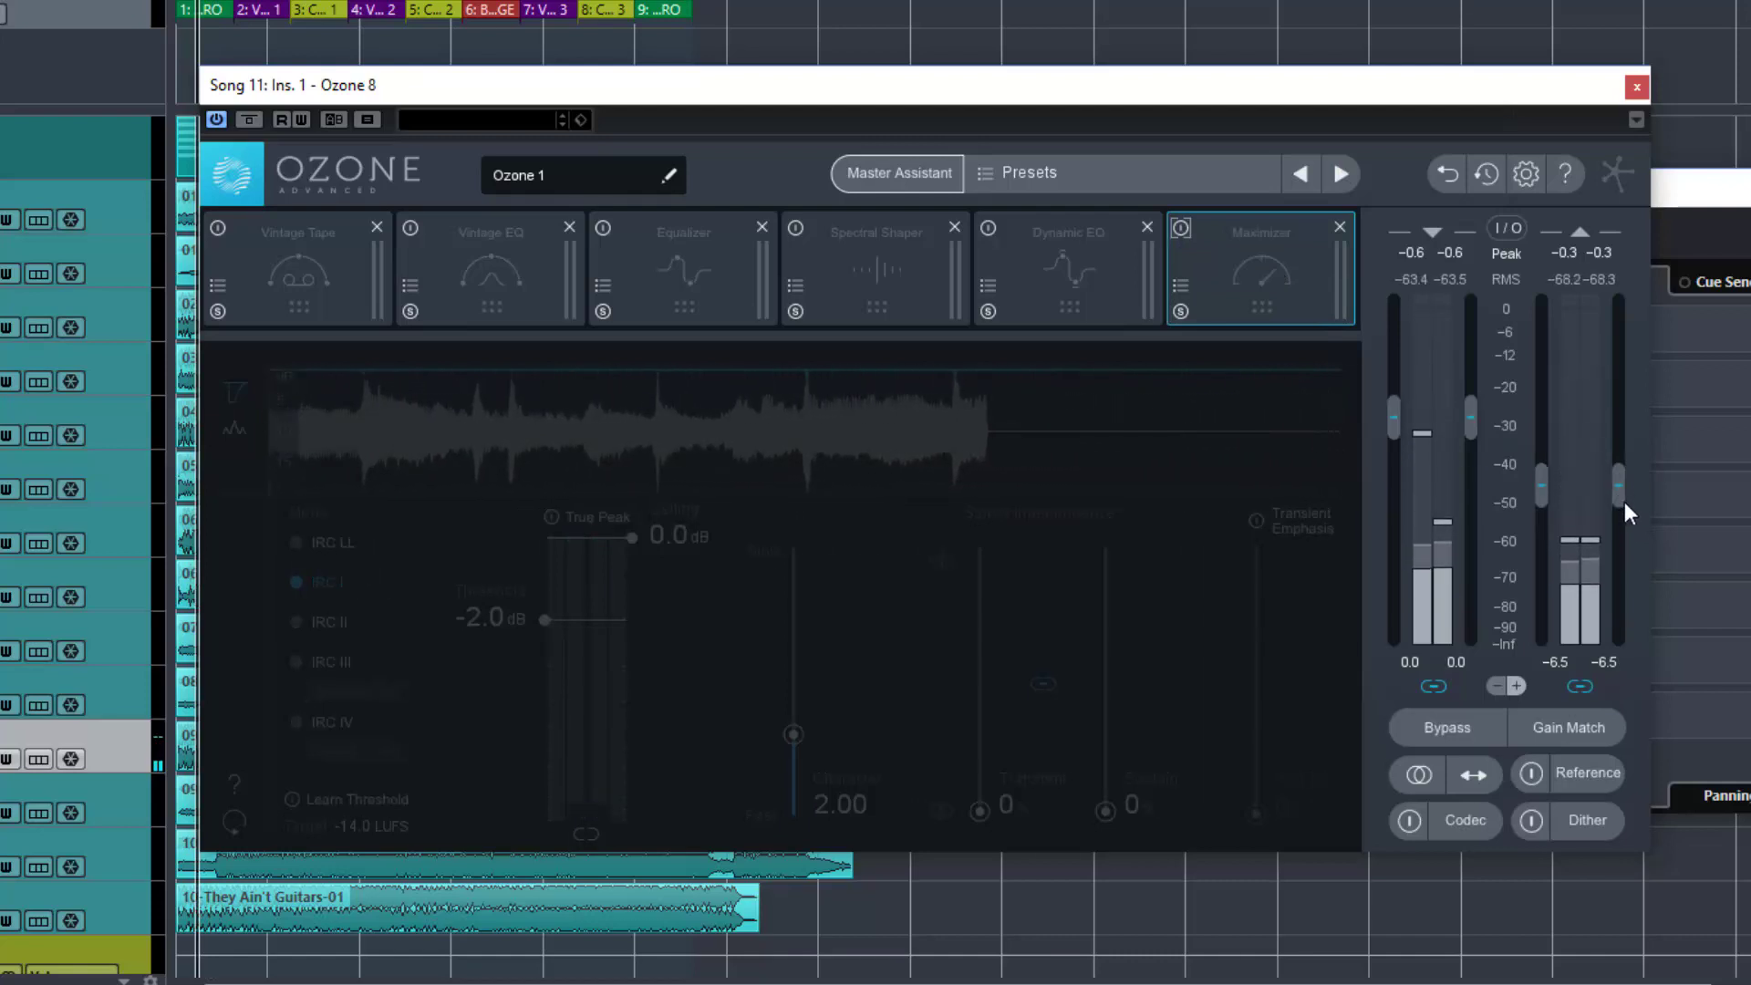
left_click(1506, 228)
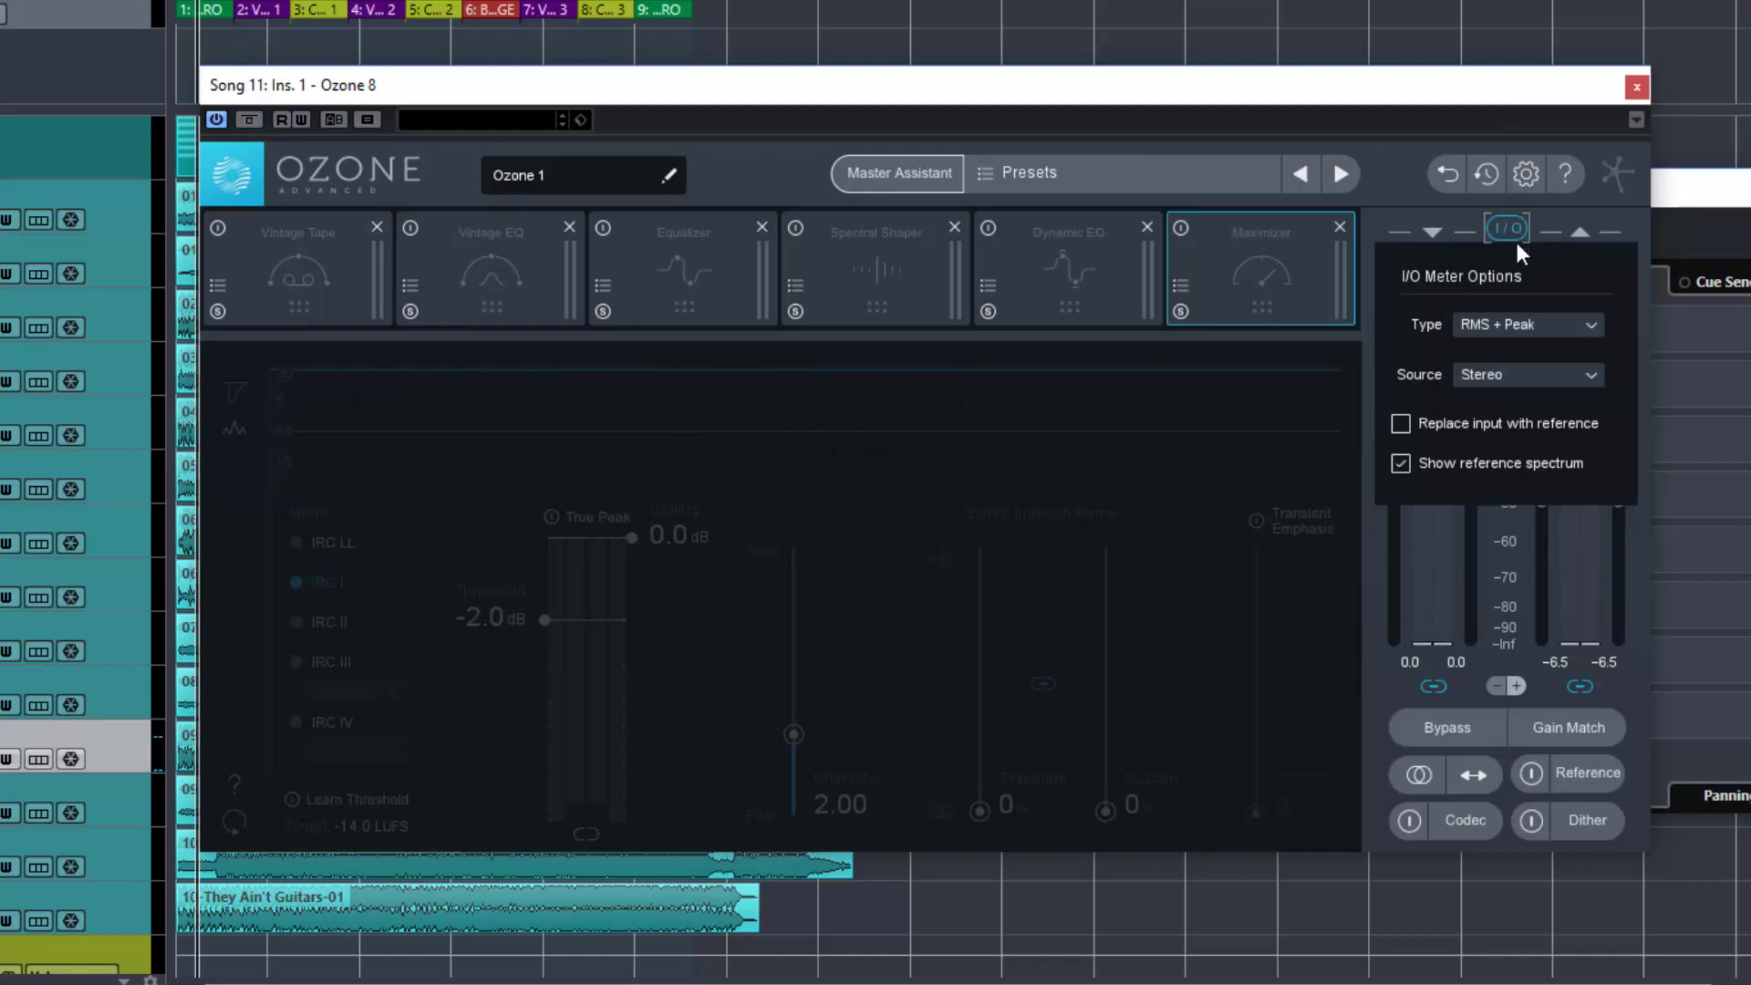
left_click(1586, 337)
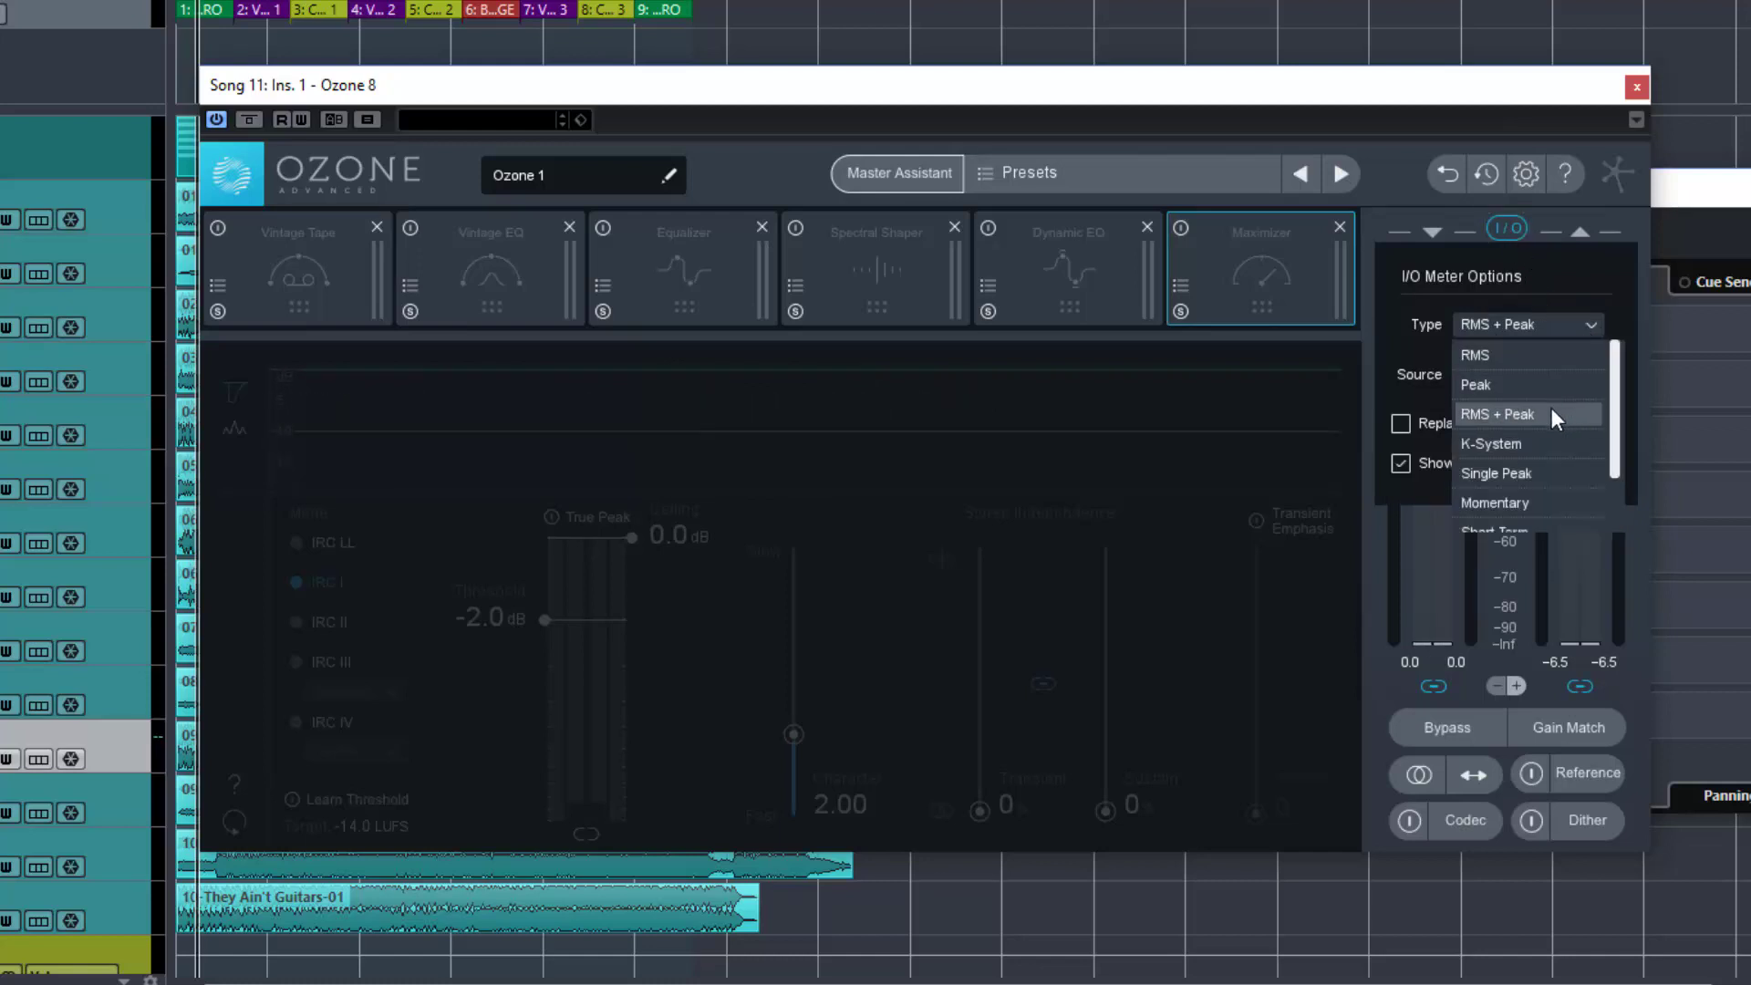
scroll(1502, 406, "down", 2)
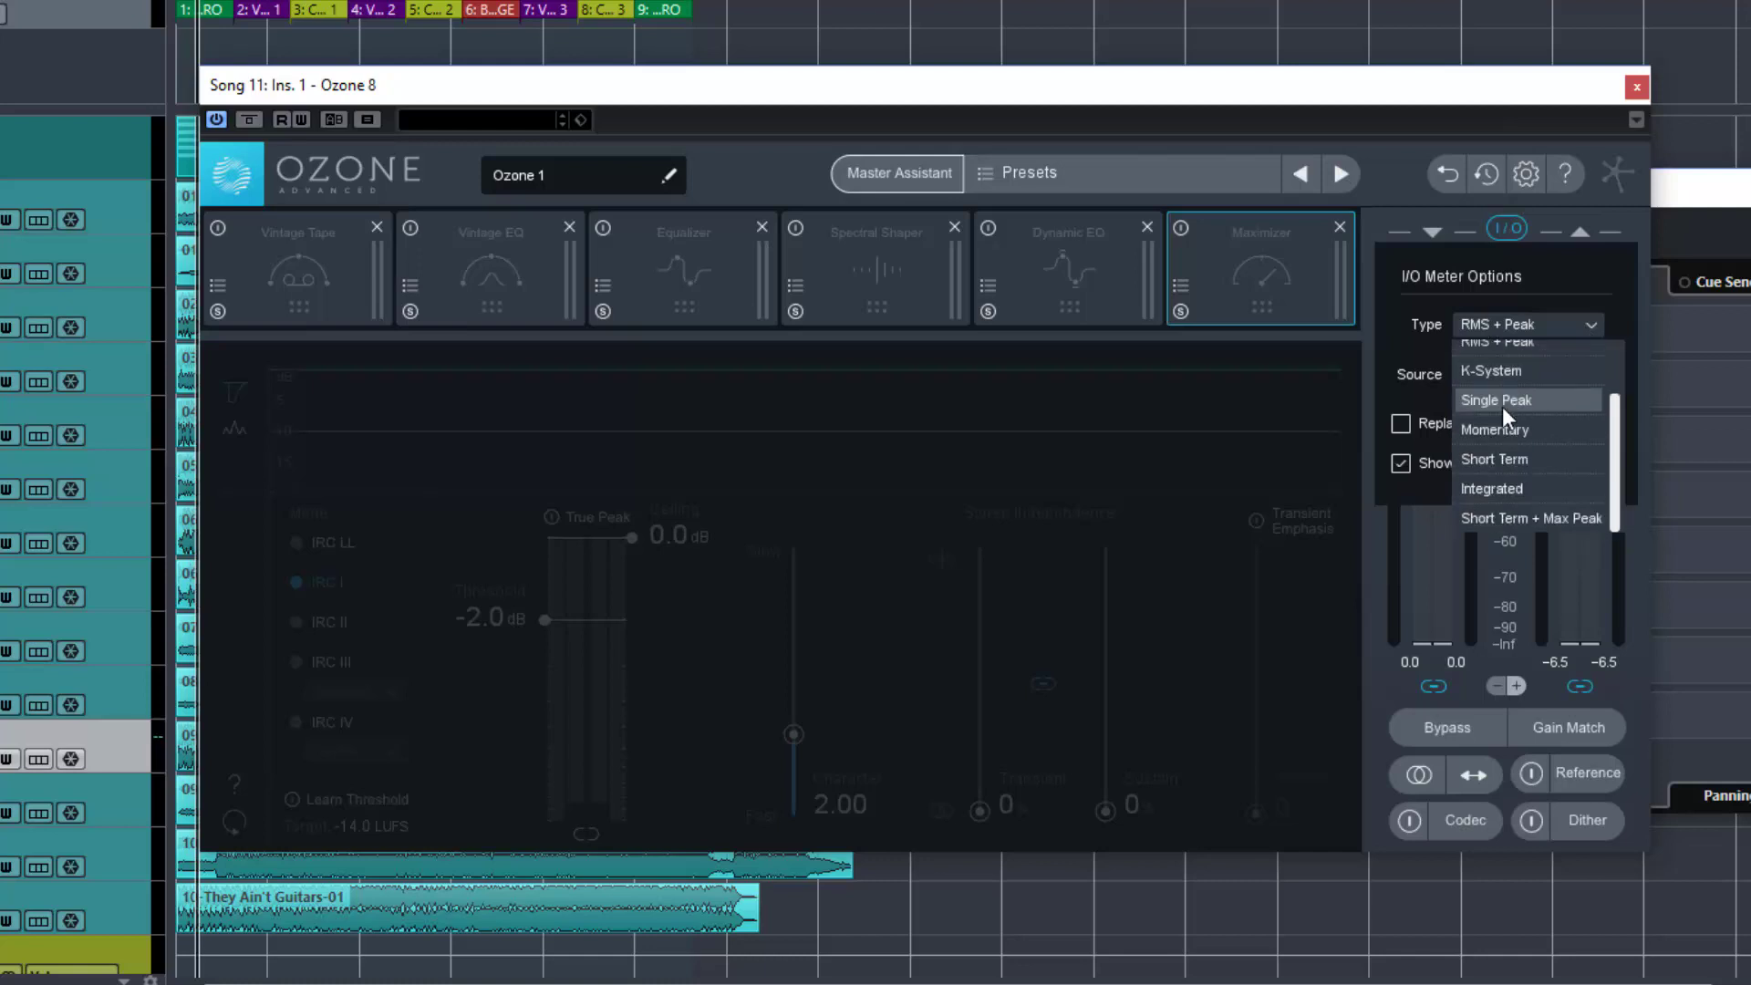
scroll(1502, 407, "up", 2)
scroll(1502, 407, "down", 1)
scroll(1501, 407, "up", 1)
scroll(1502, 406, "down", 1)
left_click(1508, 393)
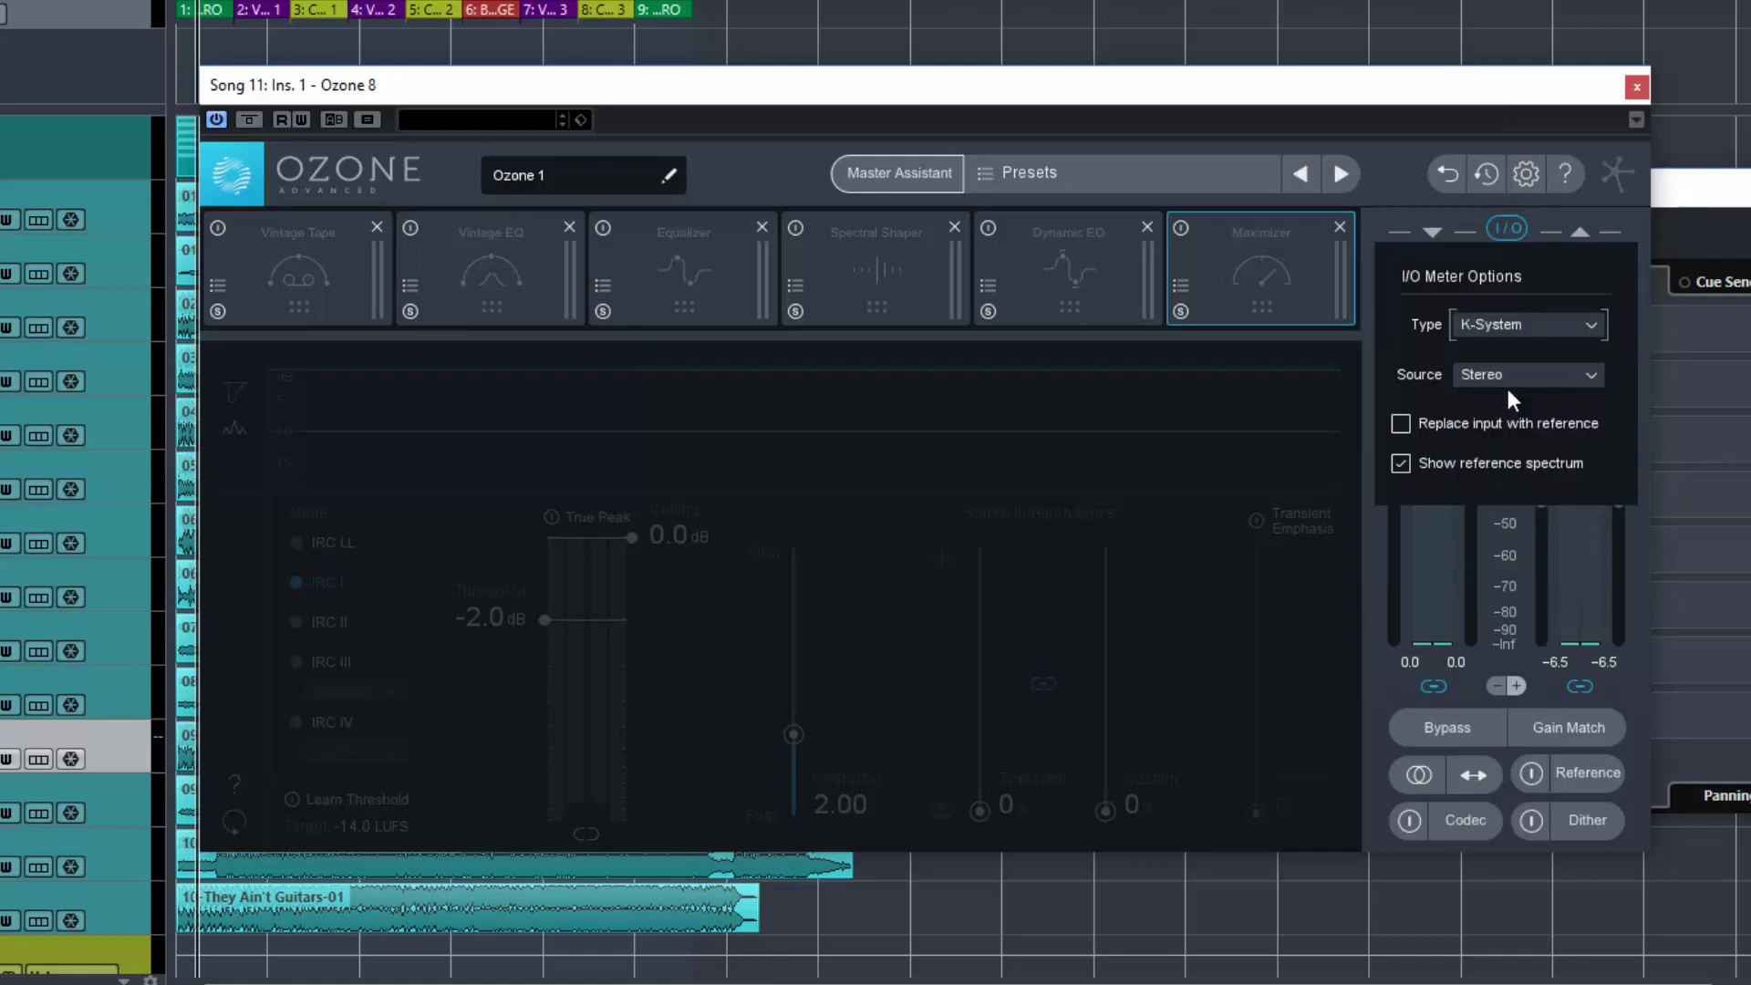
left_click(1527, 378)
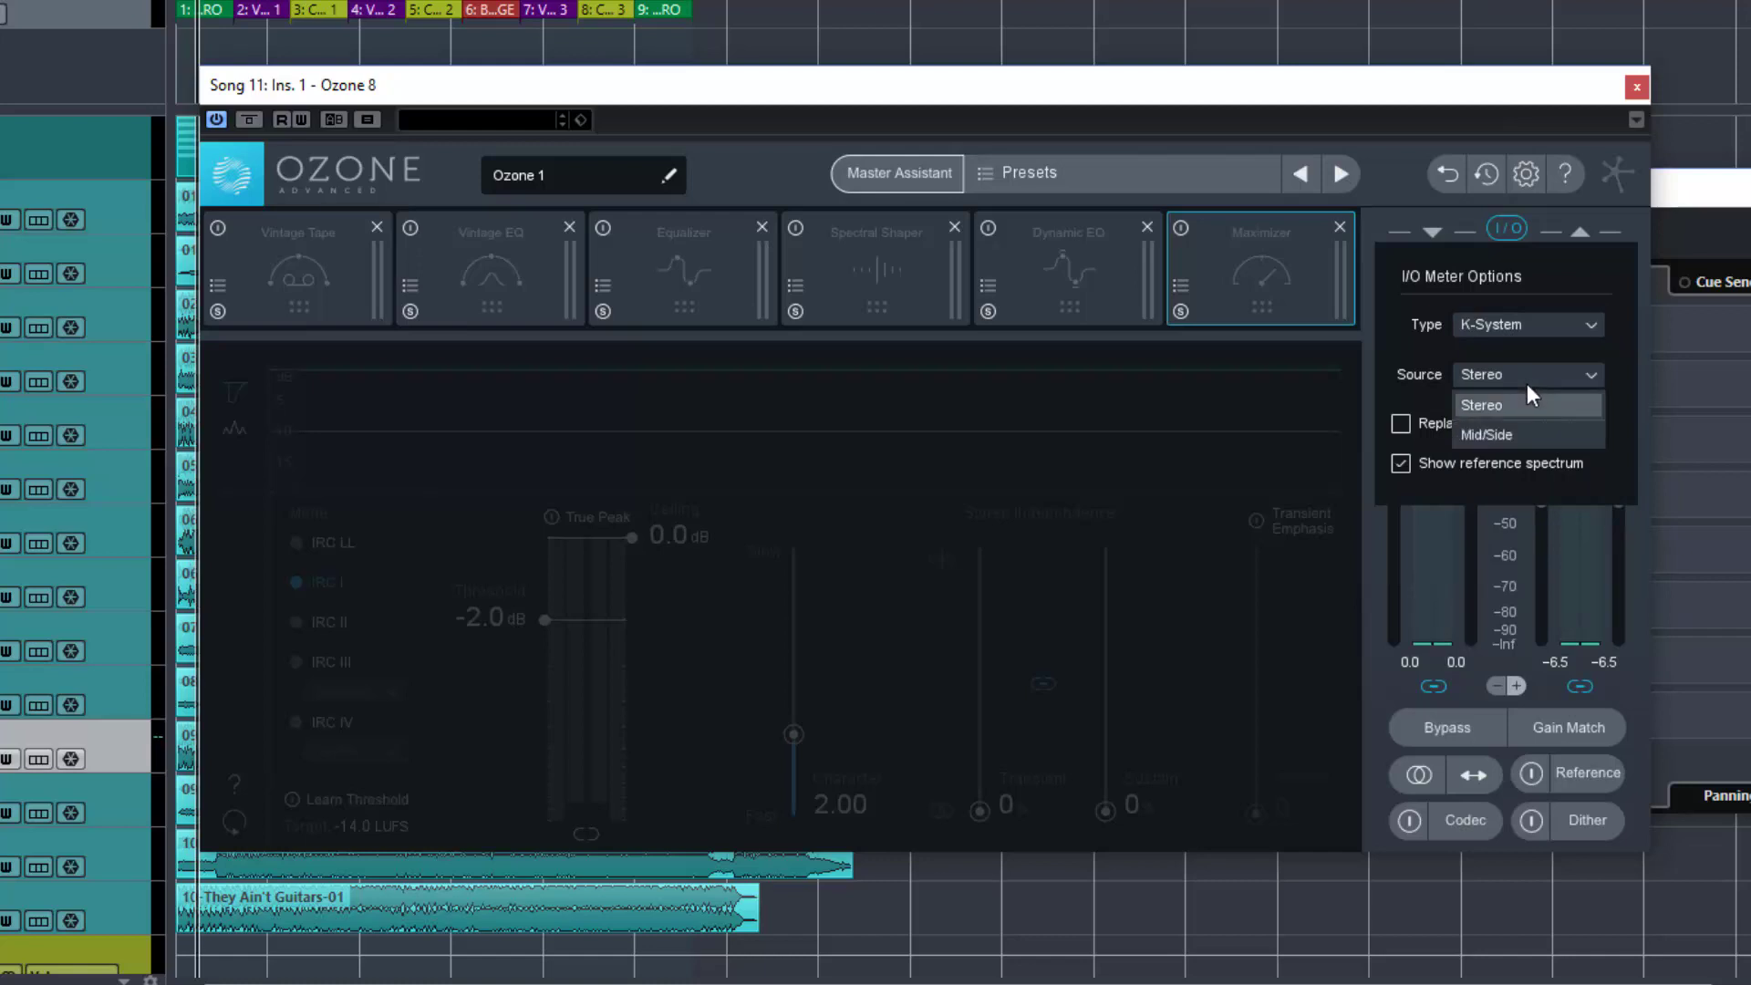
left_click(1499, 434)
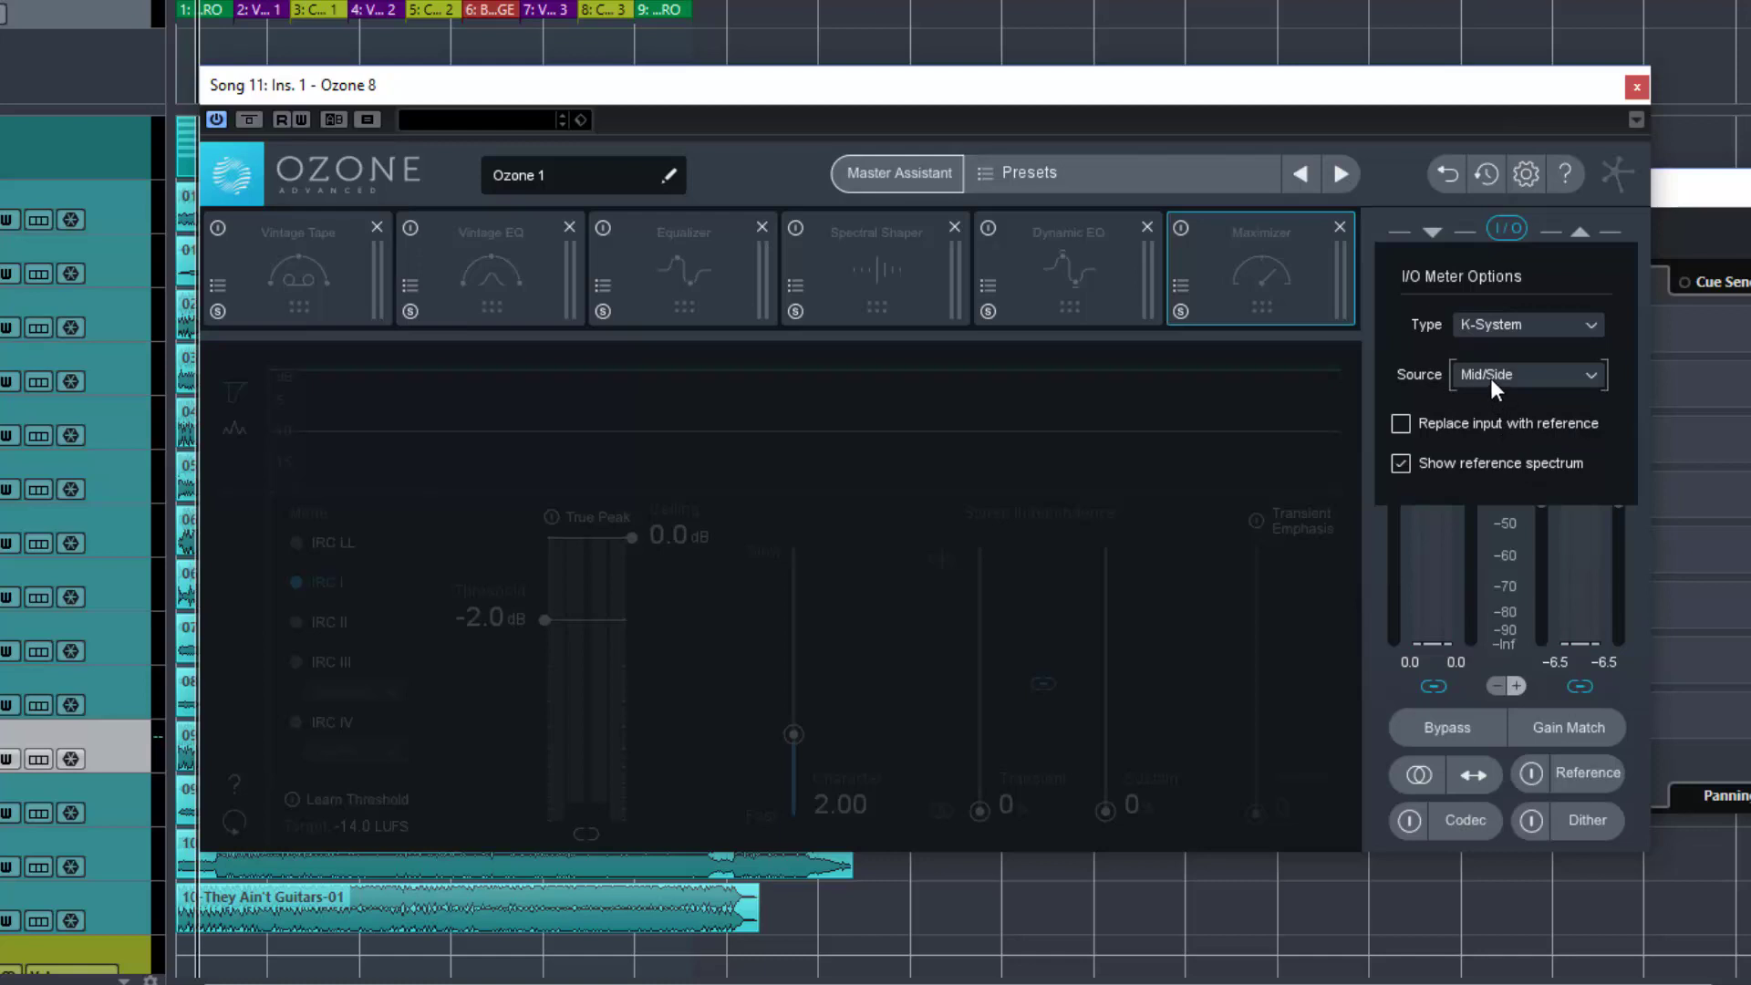
left_click(1490, 377)
left_click(1490, 399)
left_click(1506, 226)
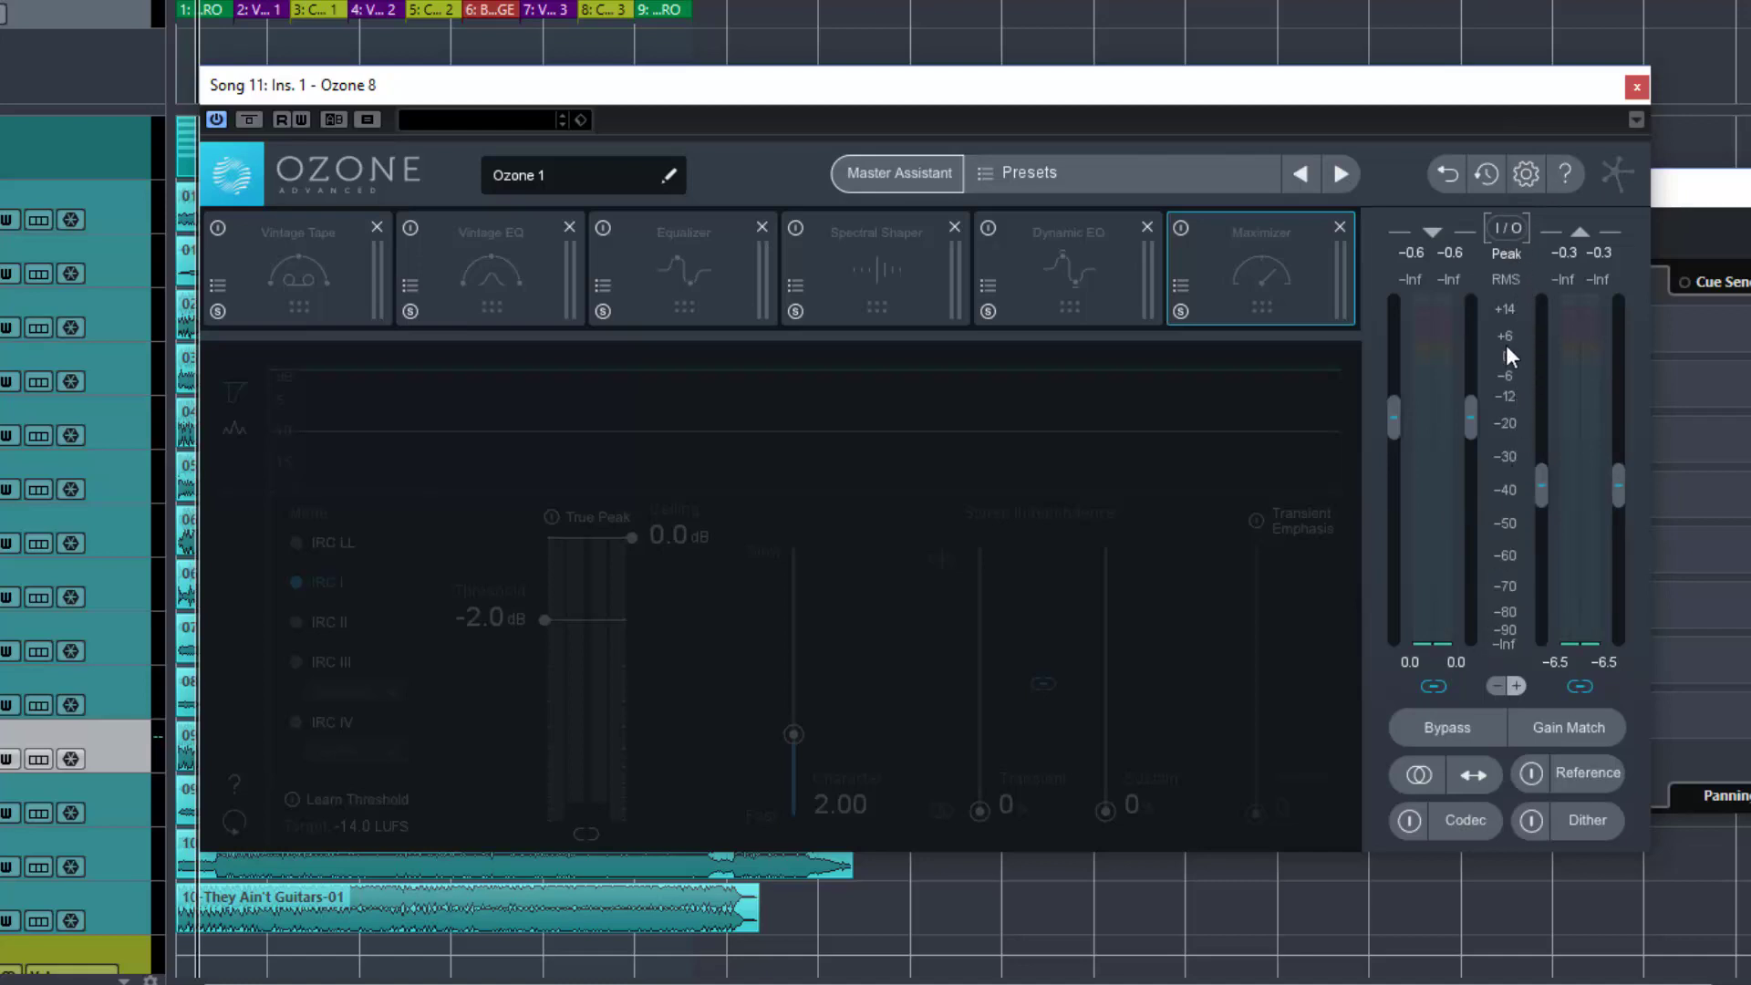
left_click(1509, 228)
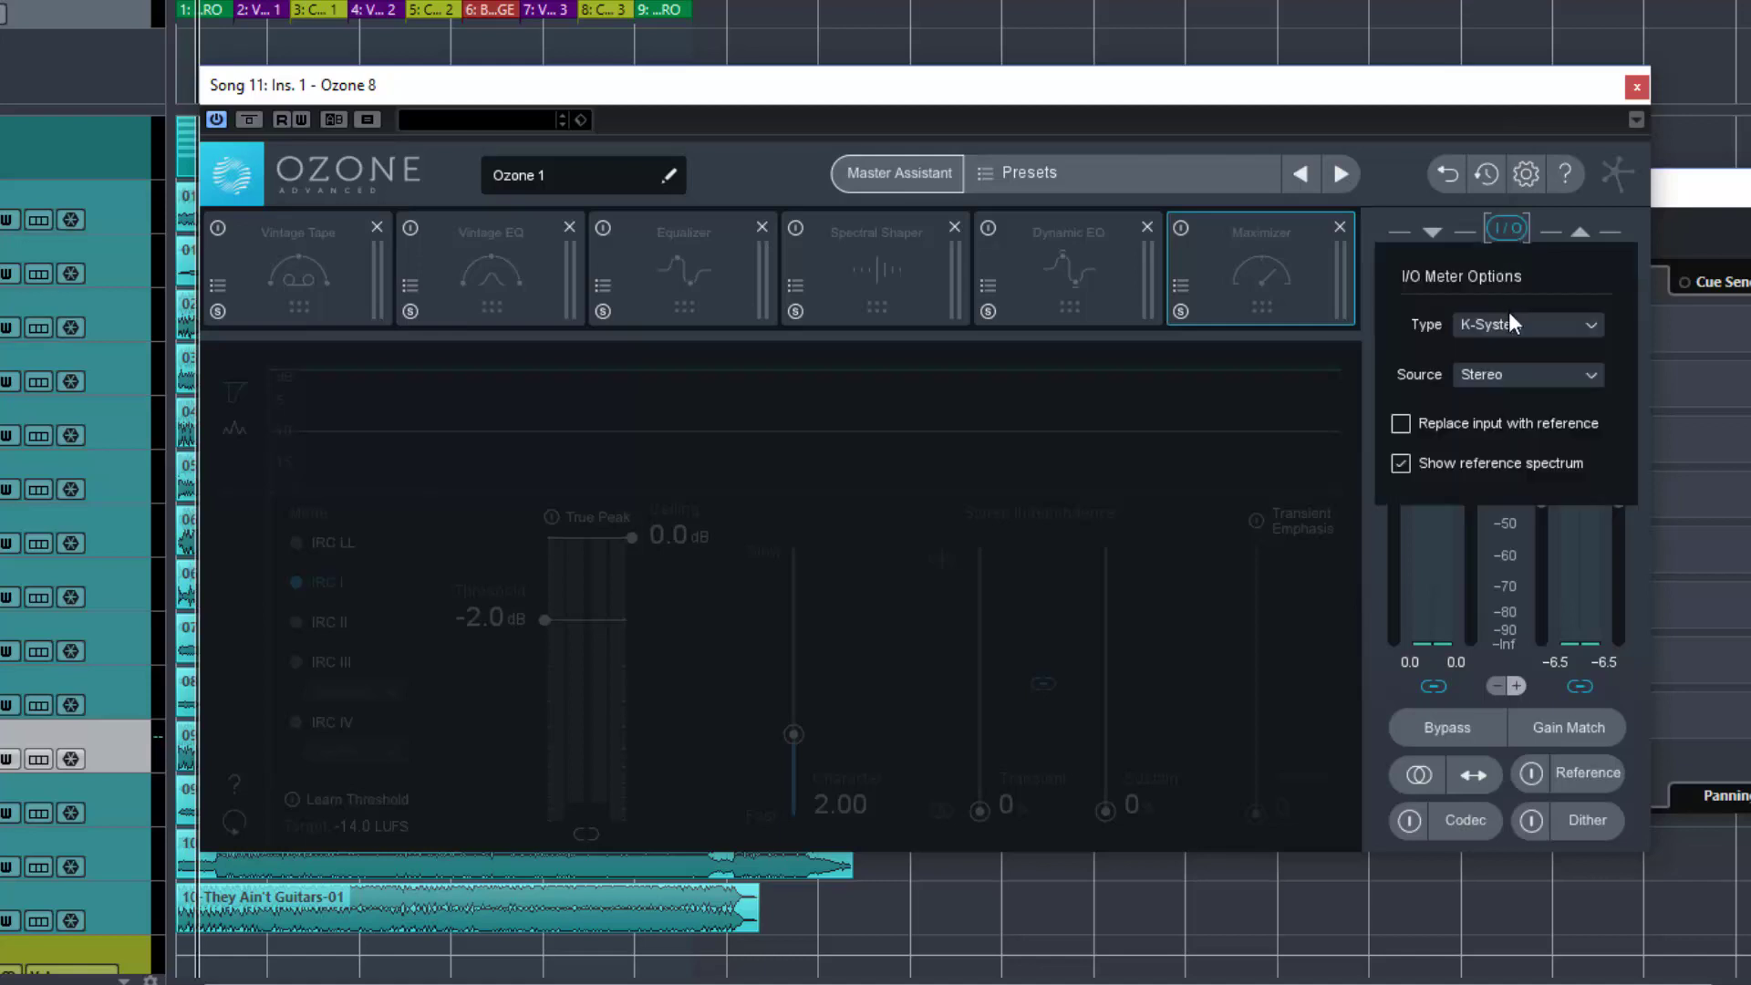
left_click(1508, 319)
left_click(1506, 360)
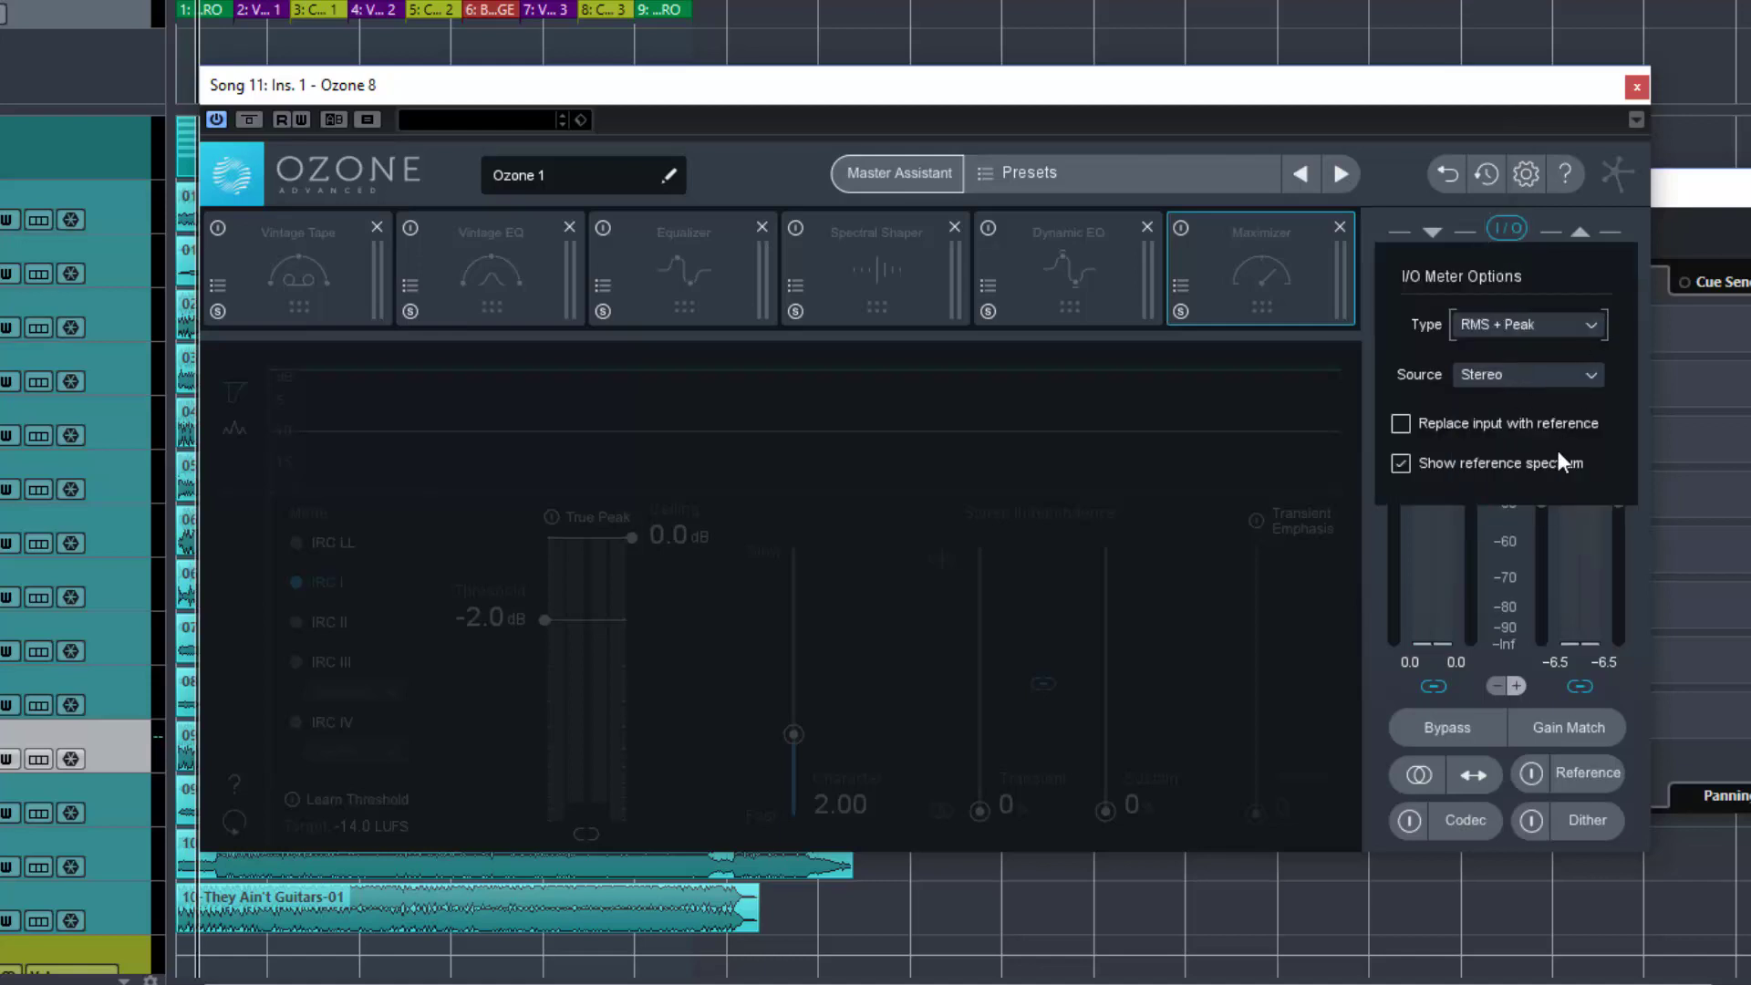
left_click(1556, 330)
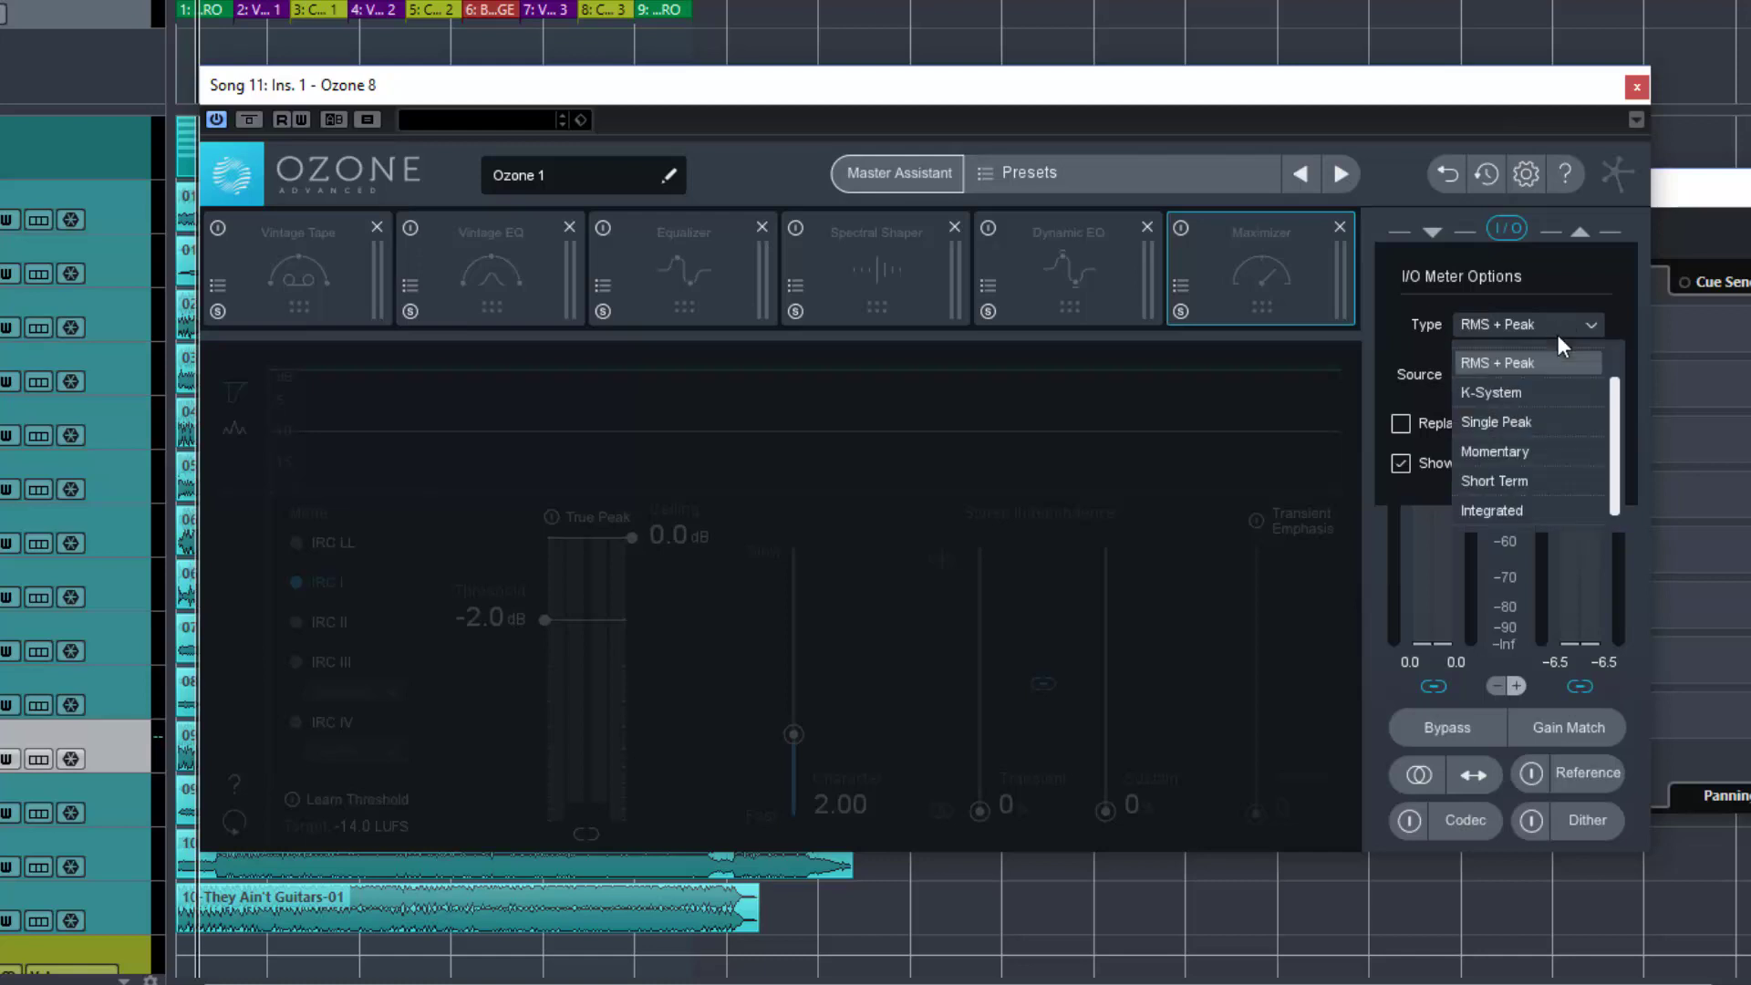
left_click(1534, 360)
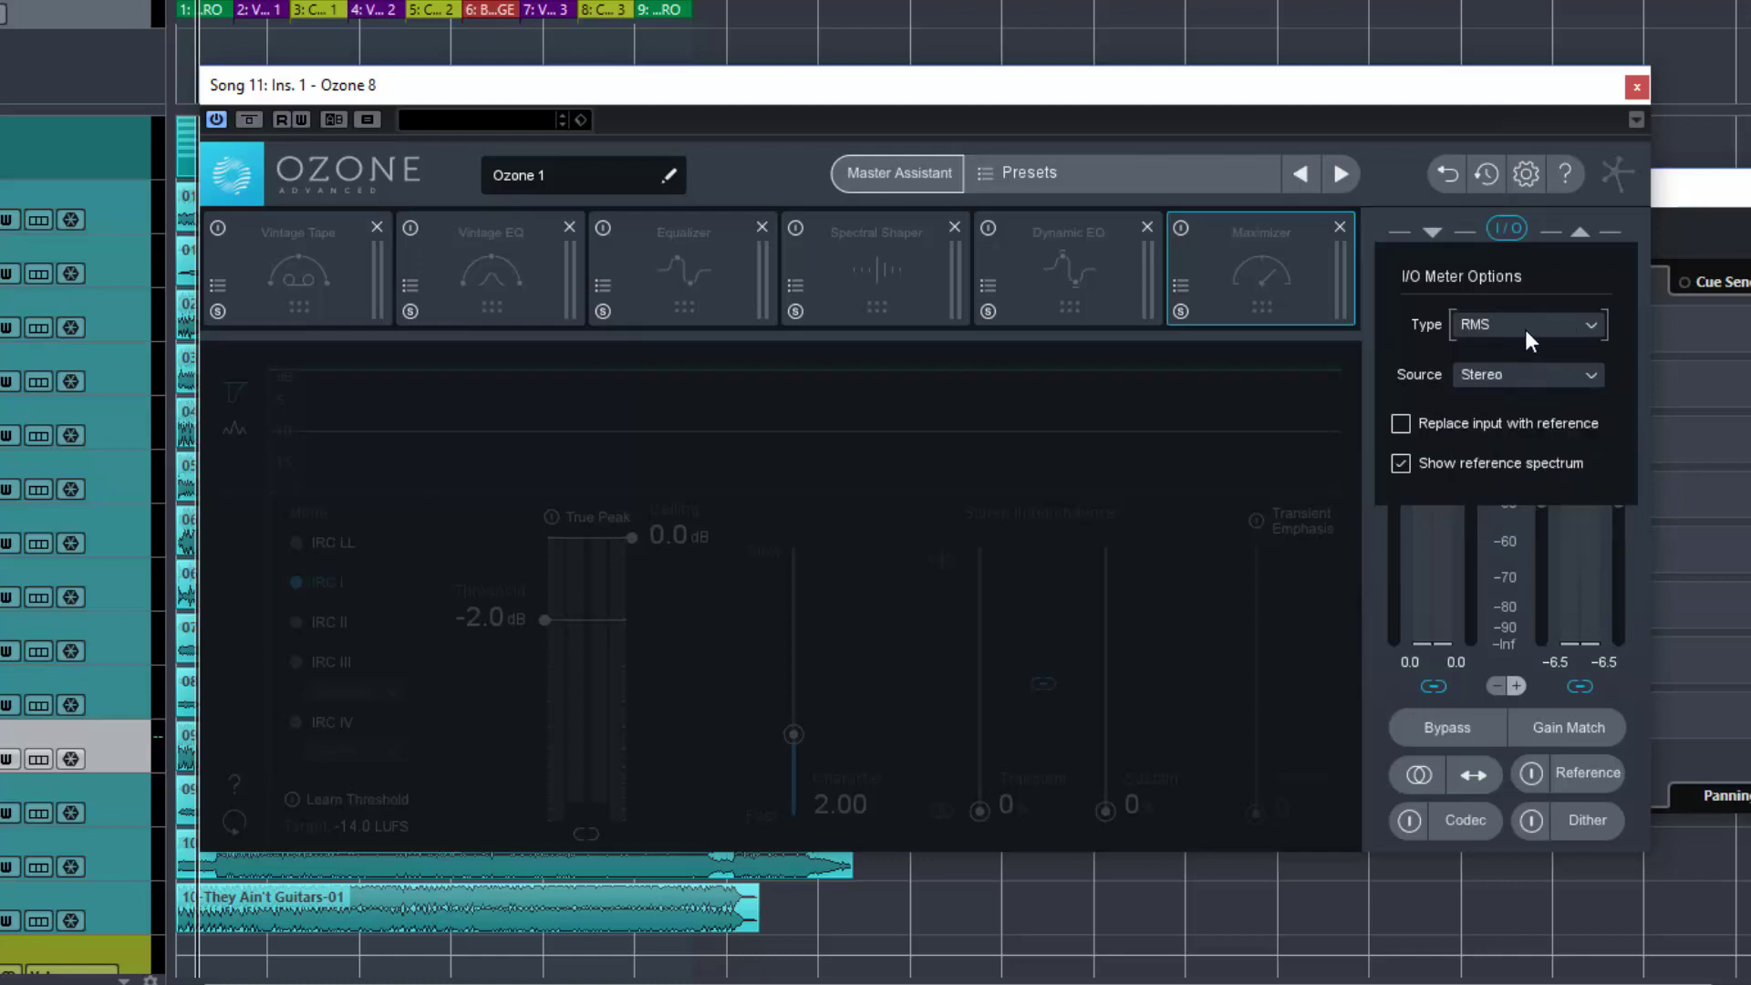
left_click(1525, 330)
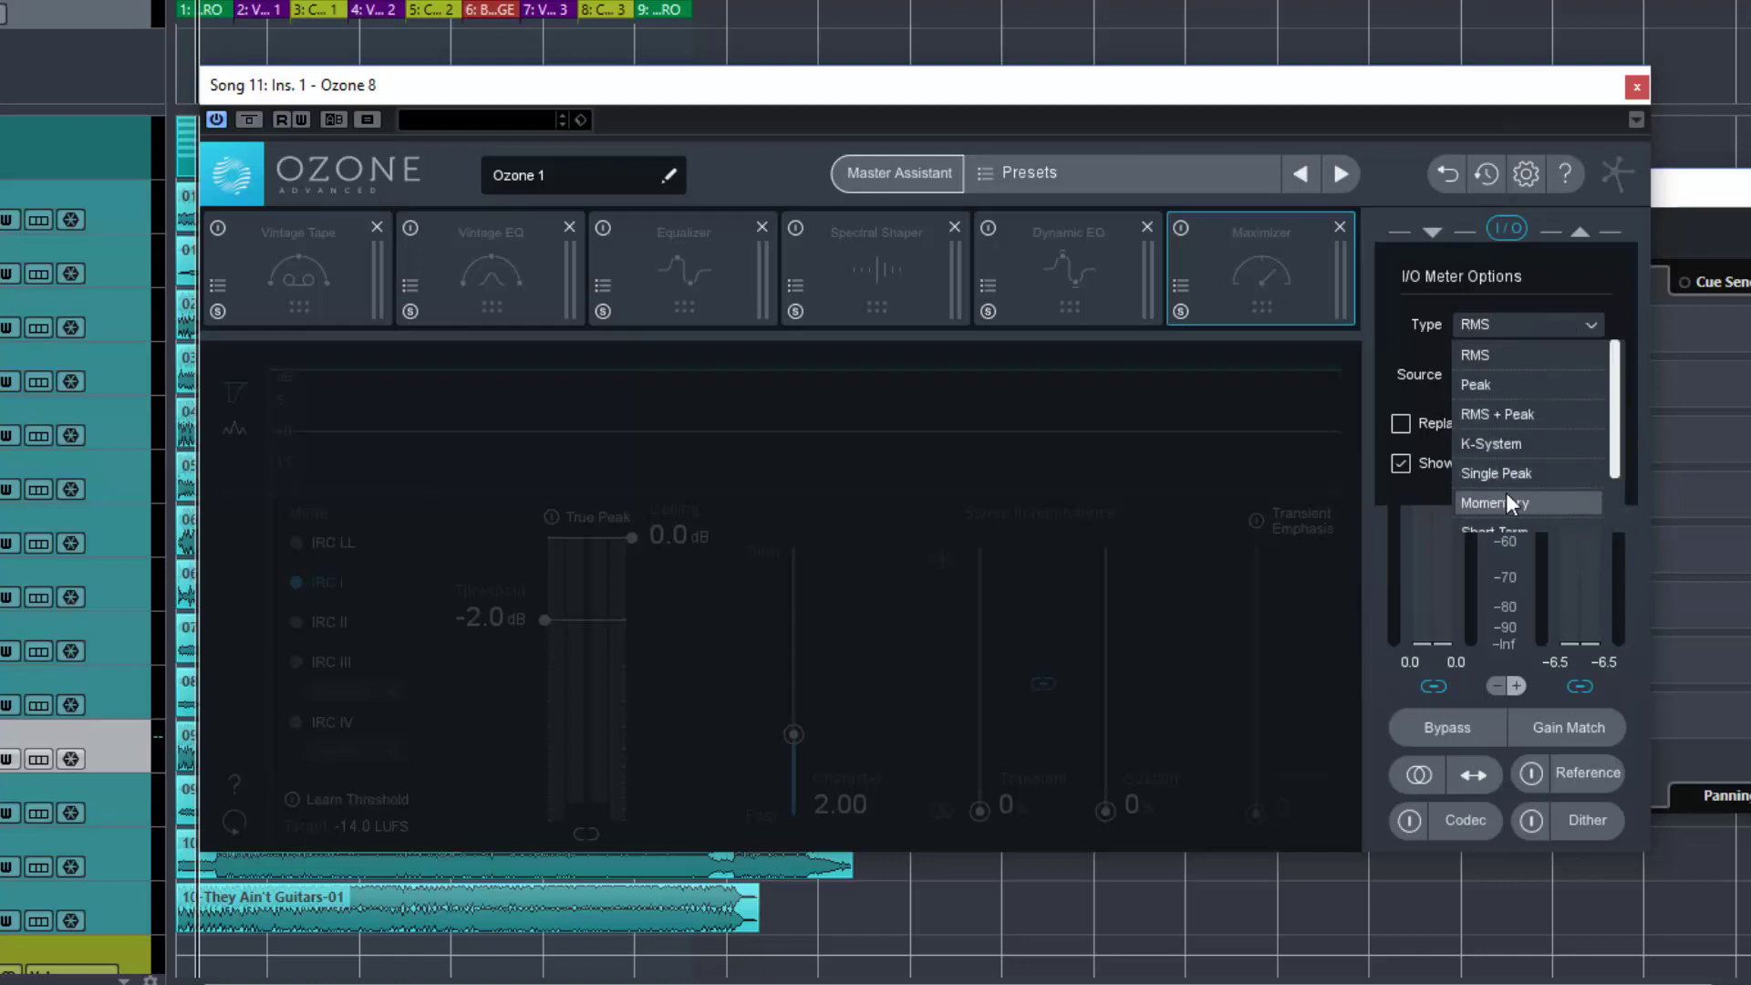
scroll(1507, 499, "down", 1)
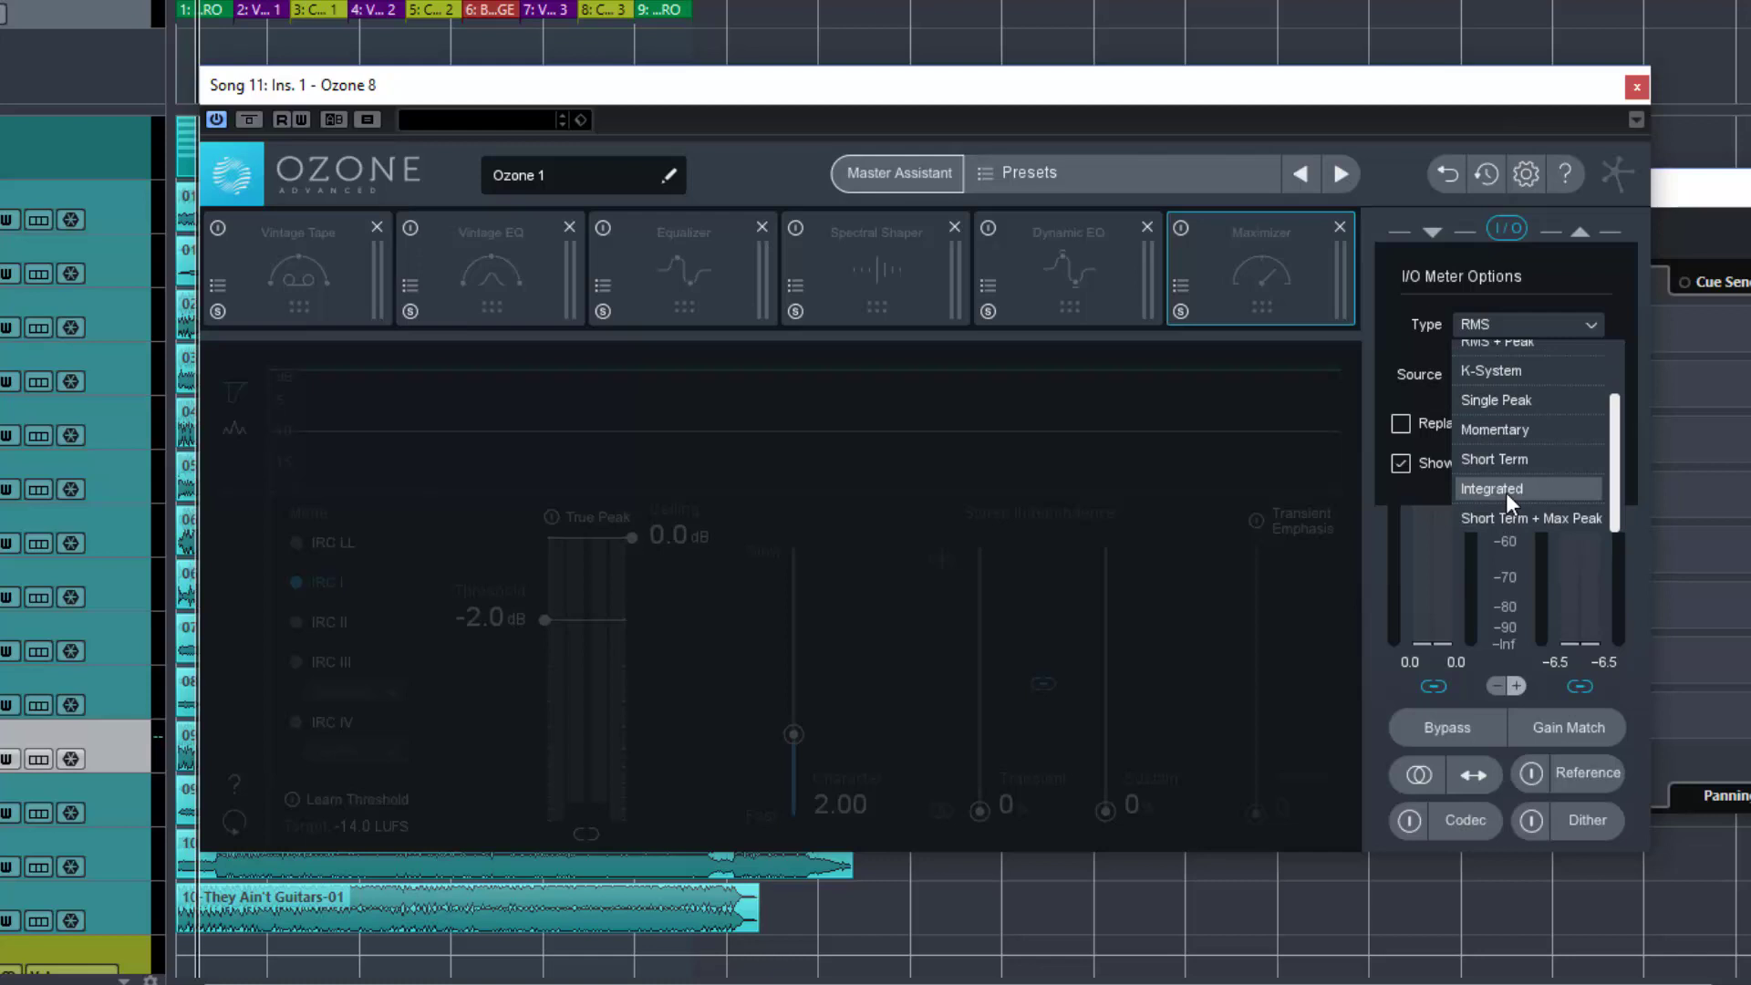
scroll(1506, 493, "up", 1)
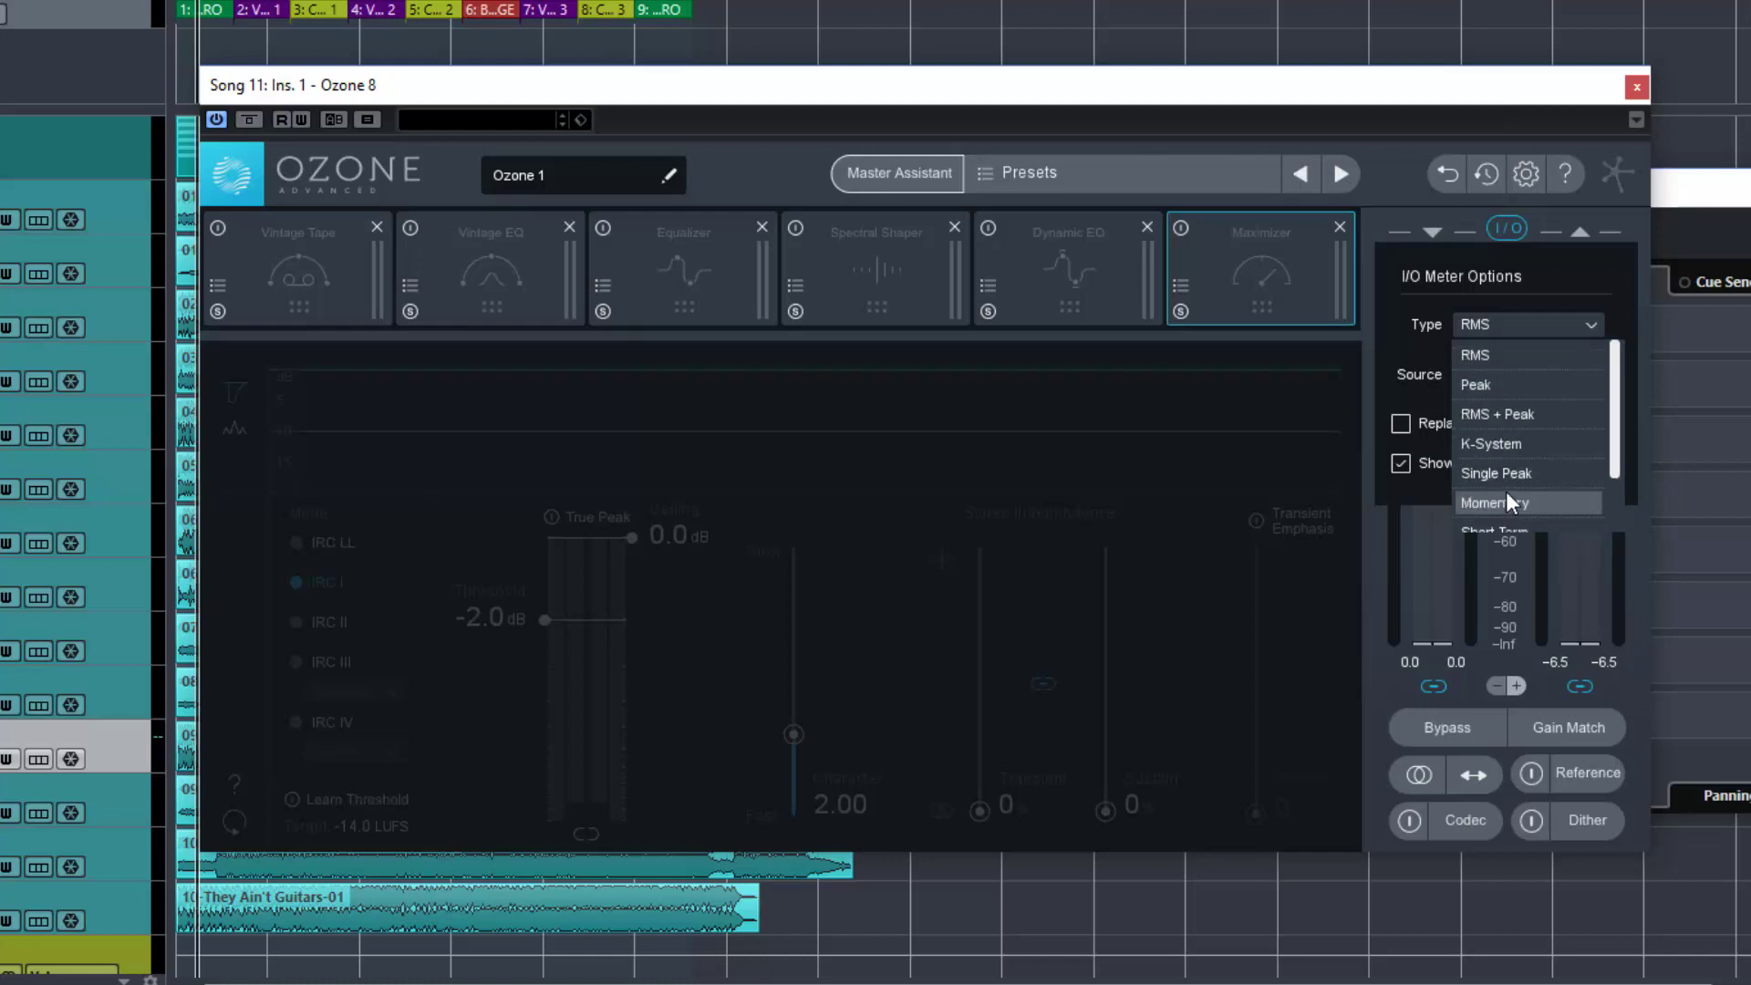
left_click(1490, 412)
left_click(1512, 228)
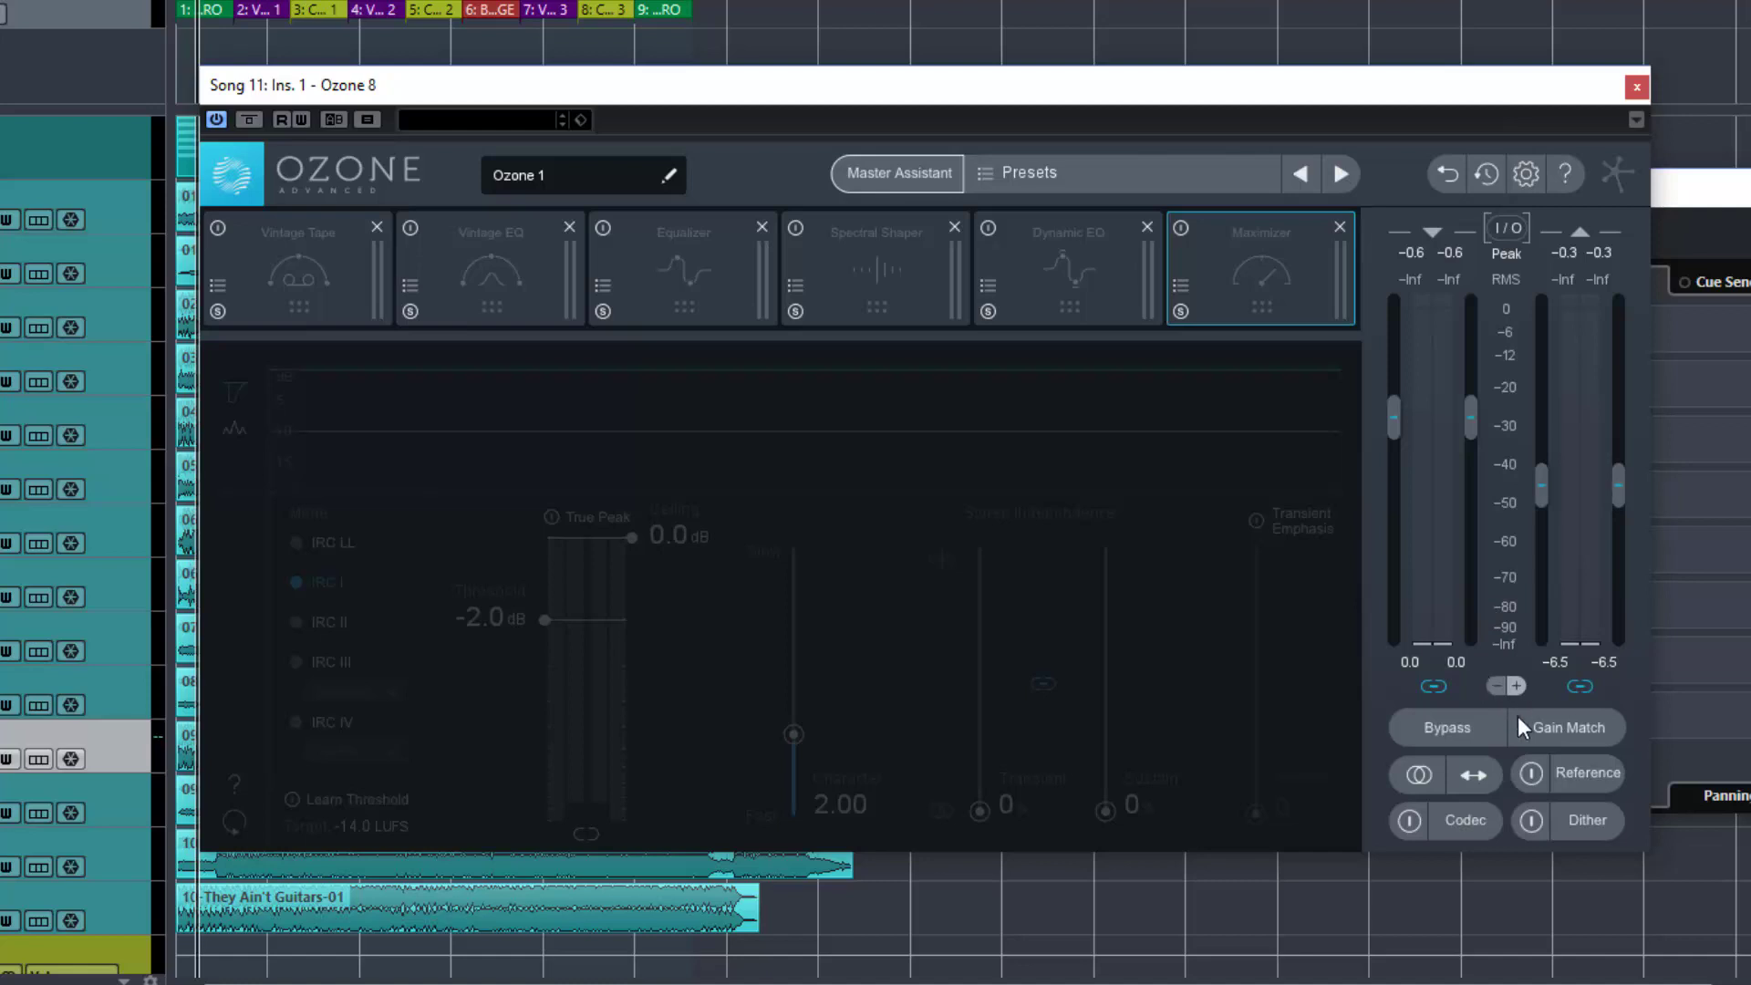
Play the song, audition it in mono, then with left/right swapped, returning to normal stereo
key("space")
left_click(1414, 773)
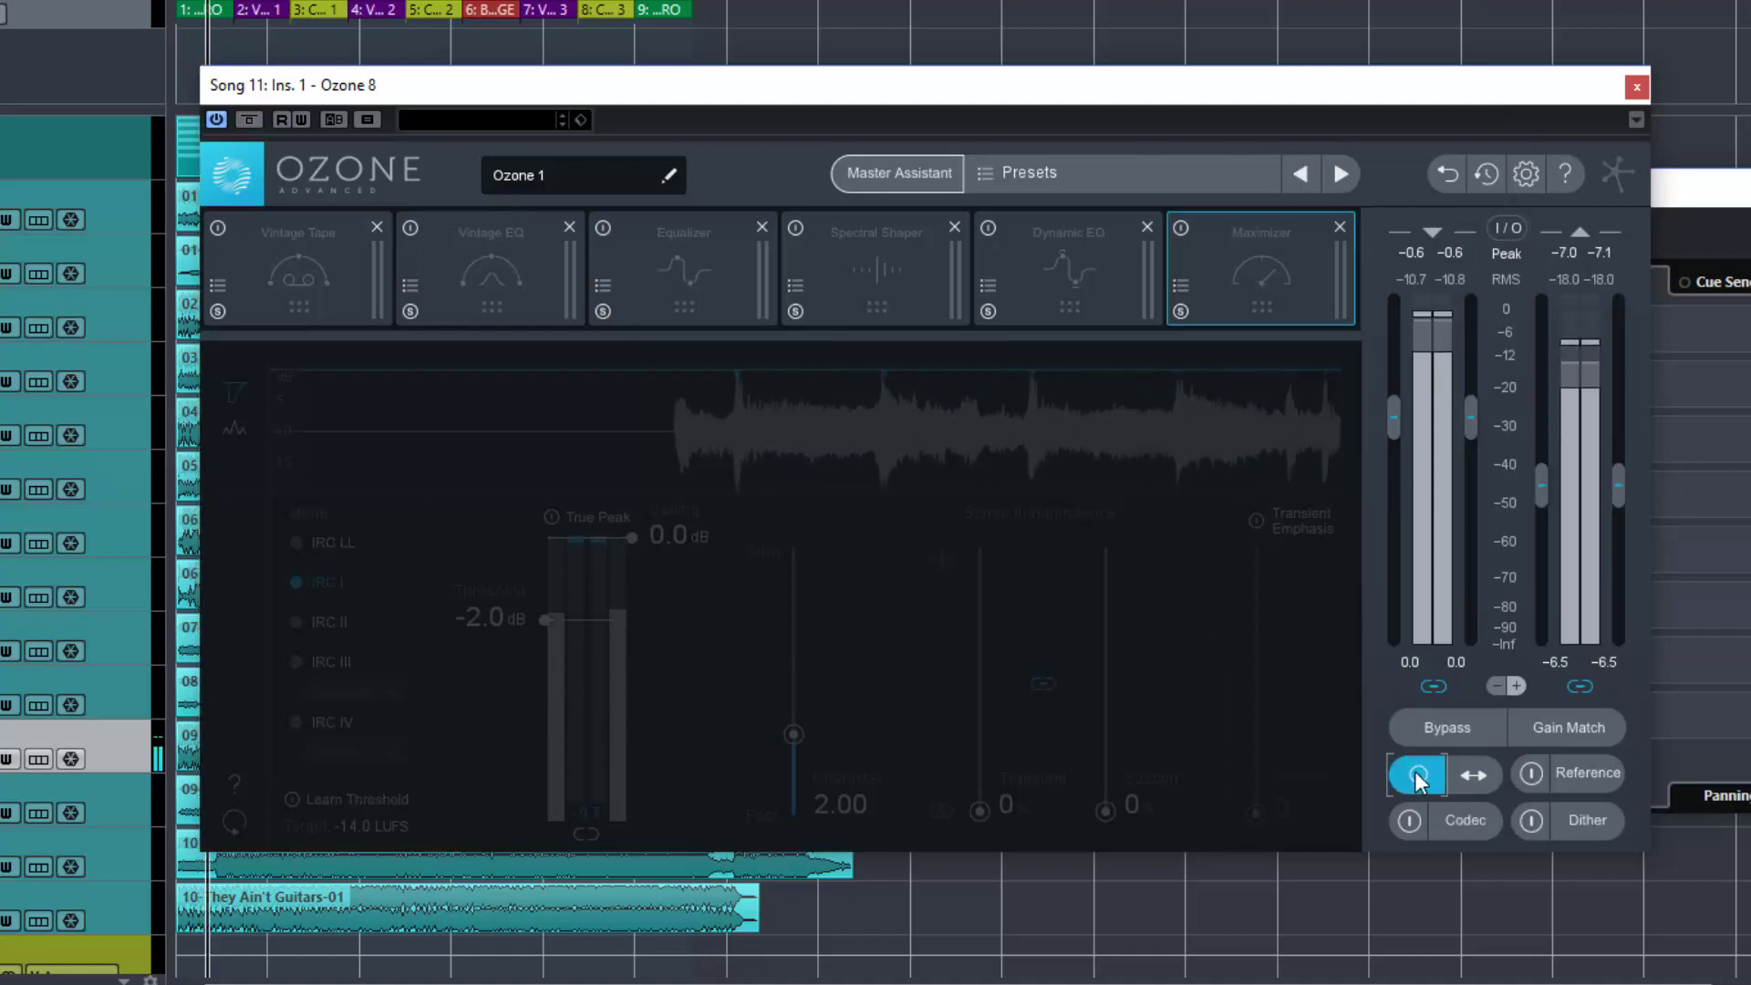
left_click(1416, 773)
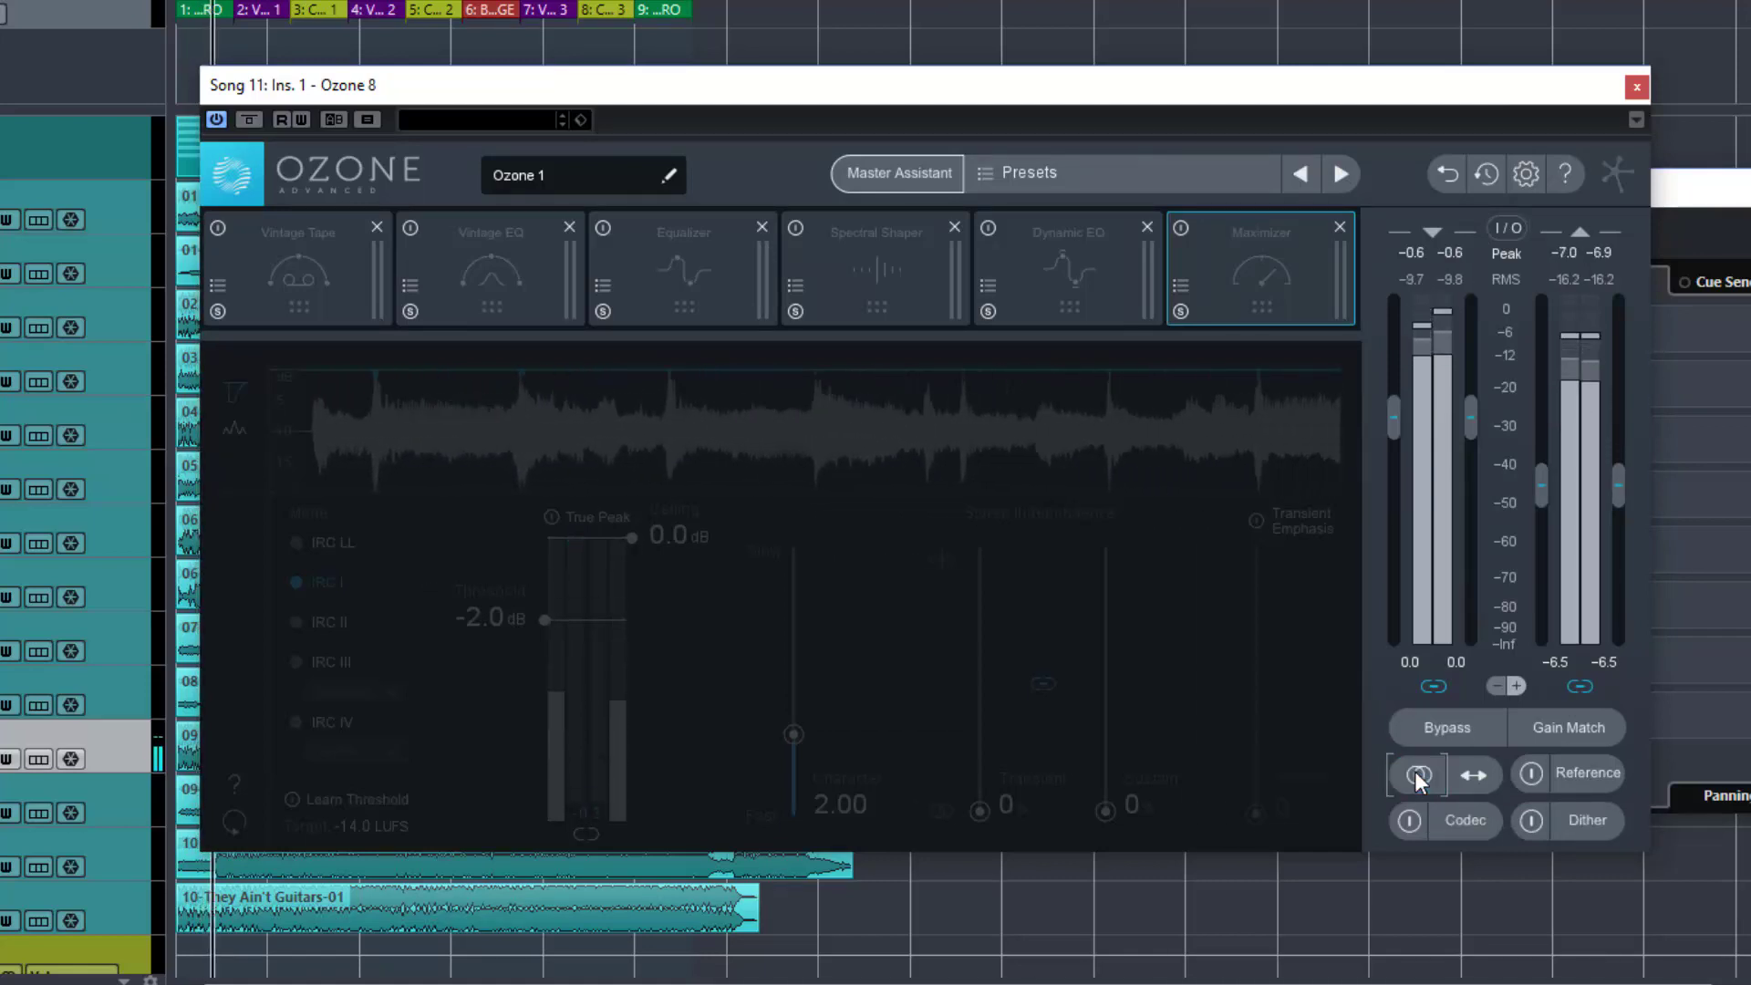
left_click(1473, 774)
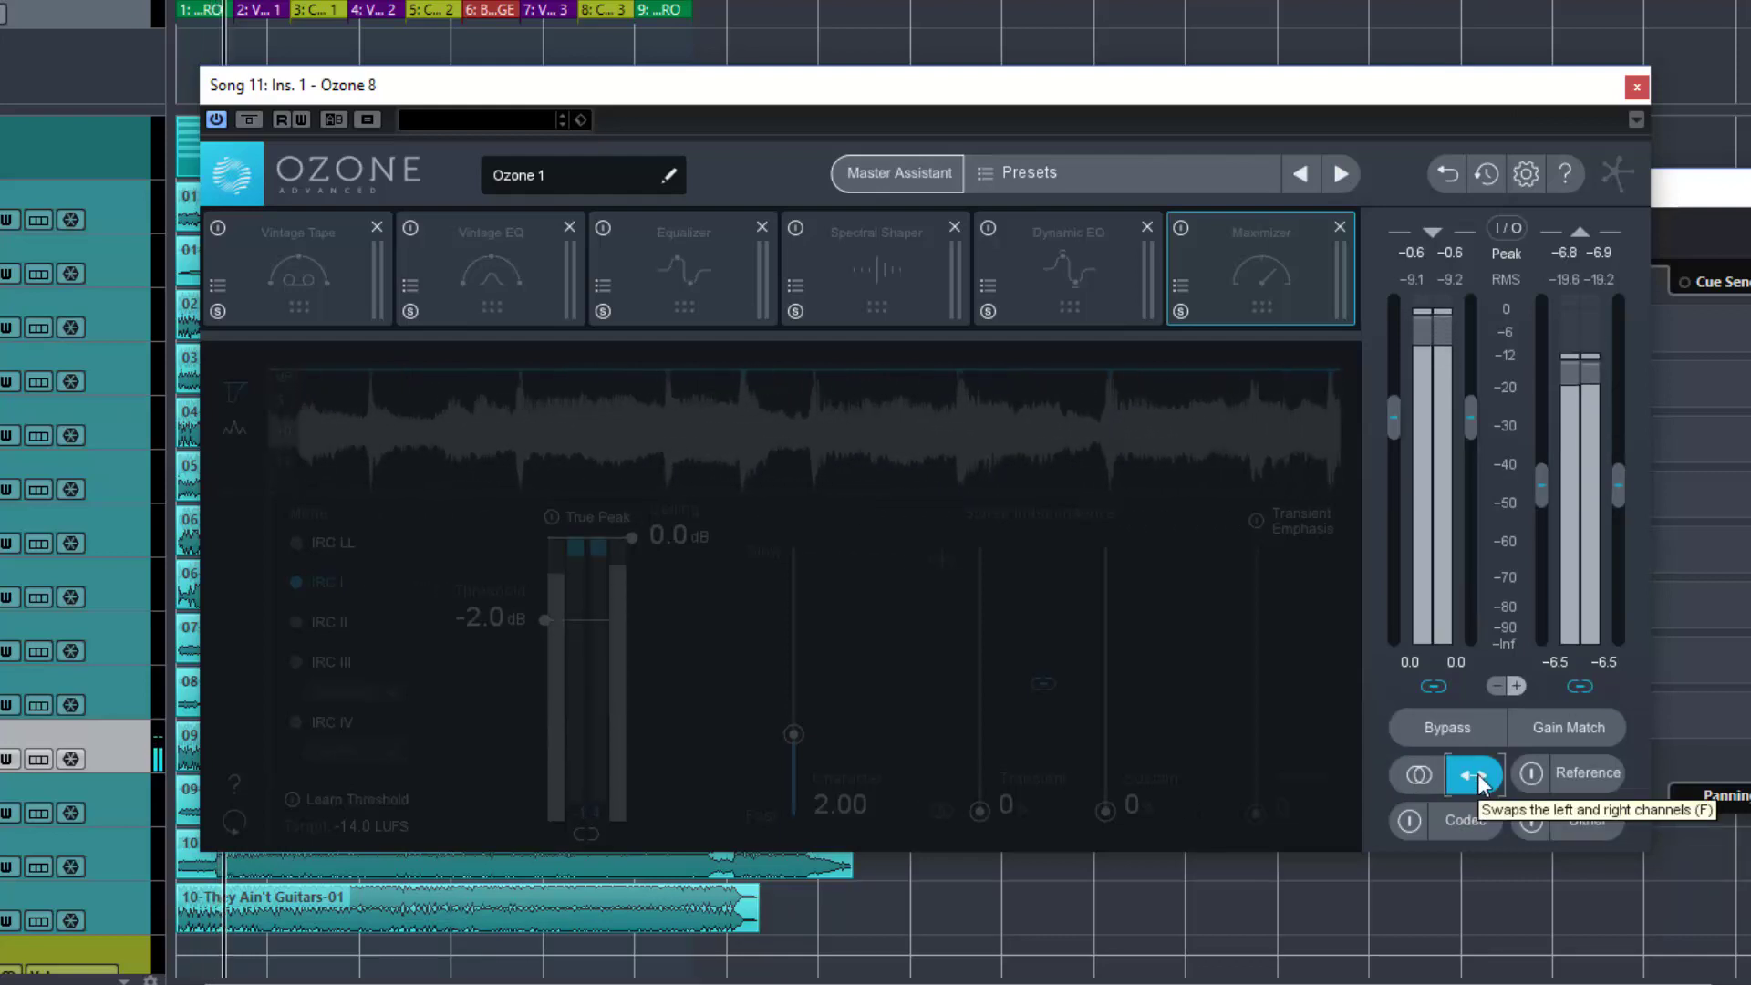
left_click(1477, 775)
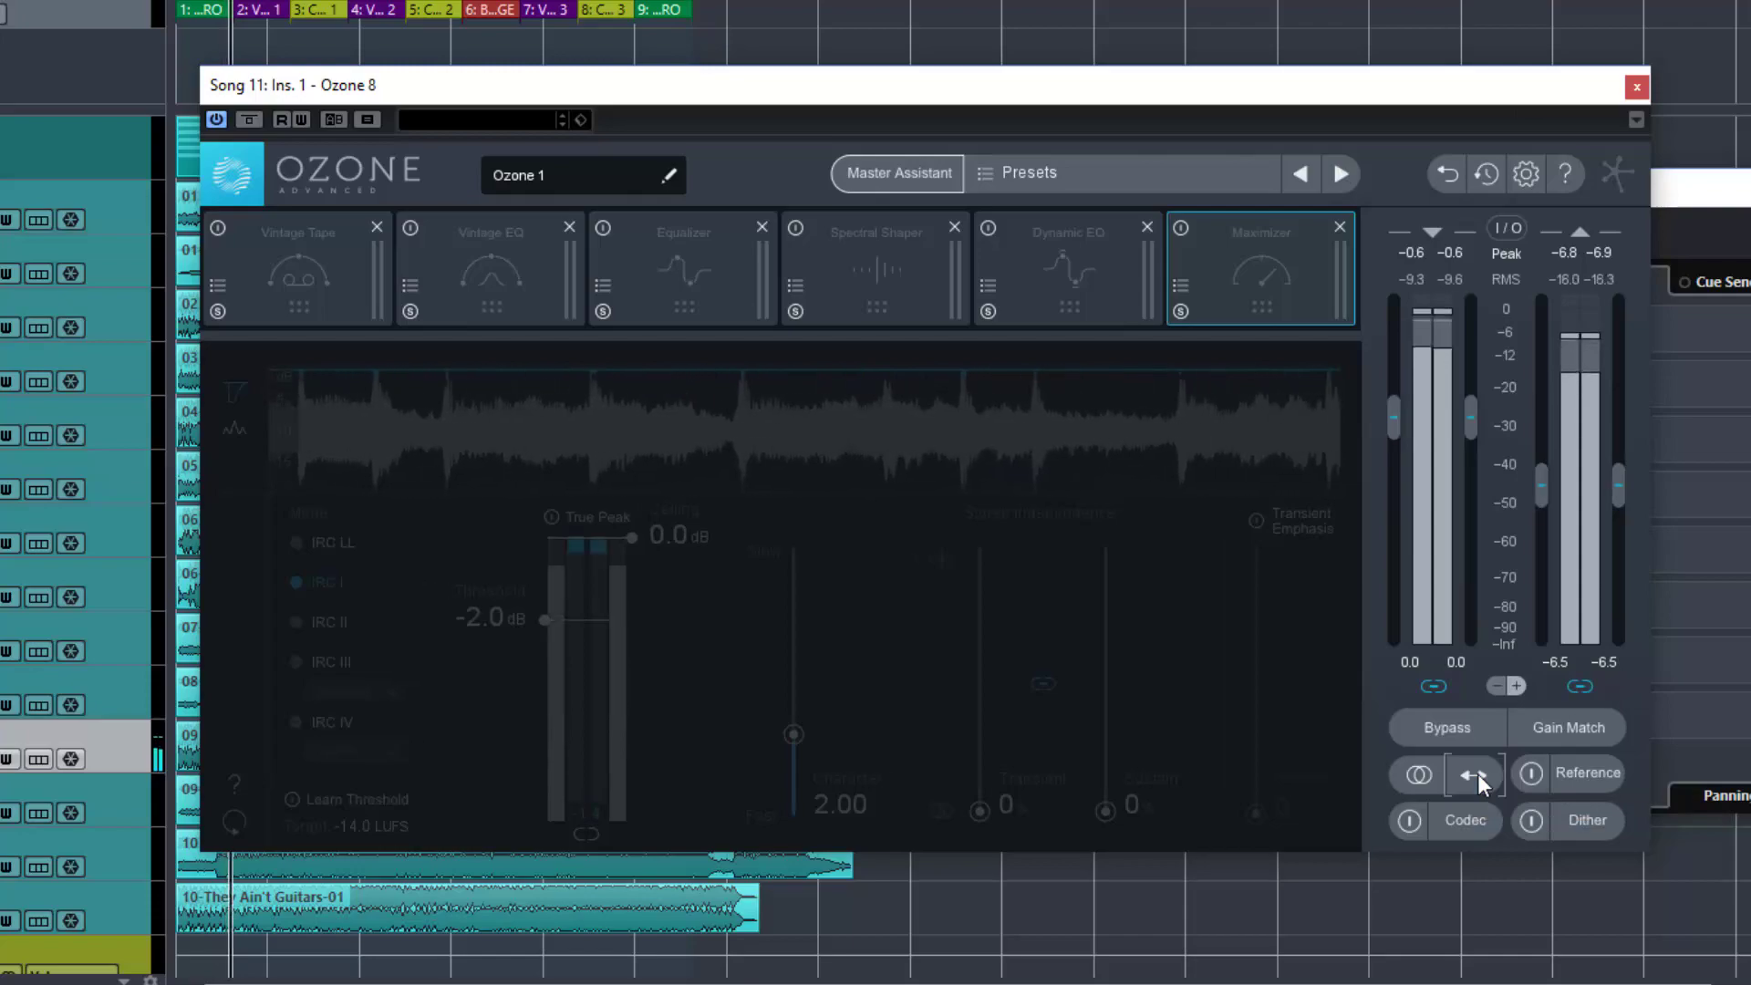